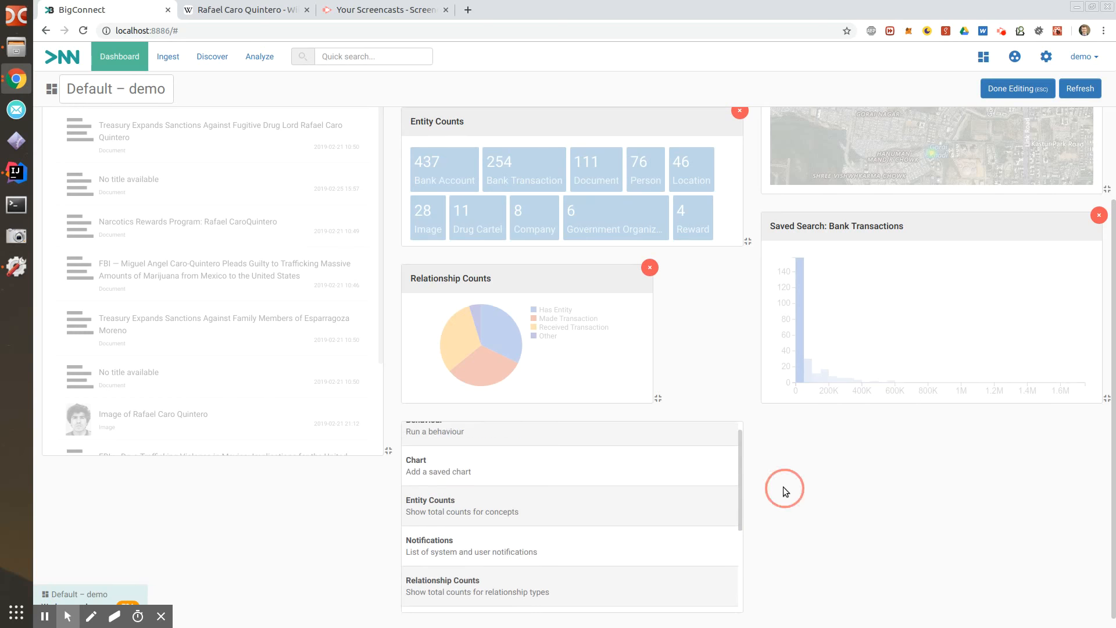
Finish editing the Default – demo dashboard and refresh its widgets
click(1019, 89)
click(1067, 90)
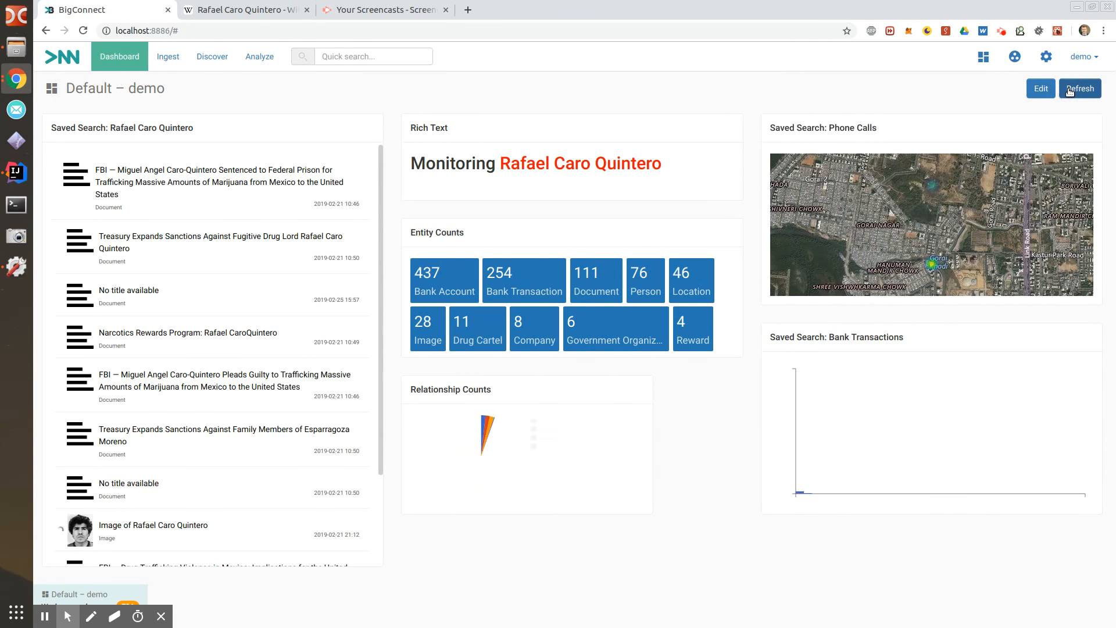
Open the document "Treasury Expands Sanctions Against Family Members of Esparragoza Moreno" from the saved search list at the paragraph quoting the OFAC director
click(152, 446)
scroll(969, 444, down, 5)
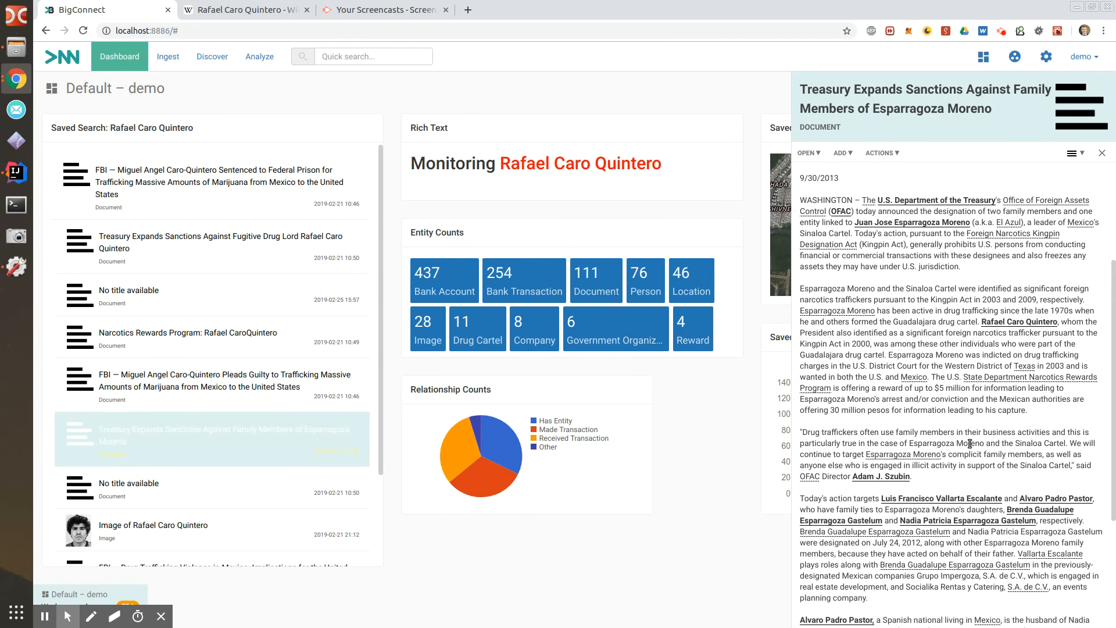
scroll(970, 443, down, 3)
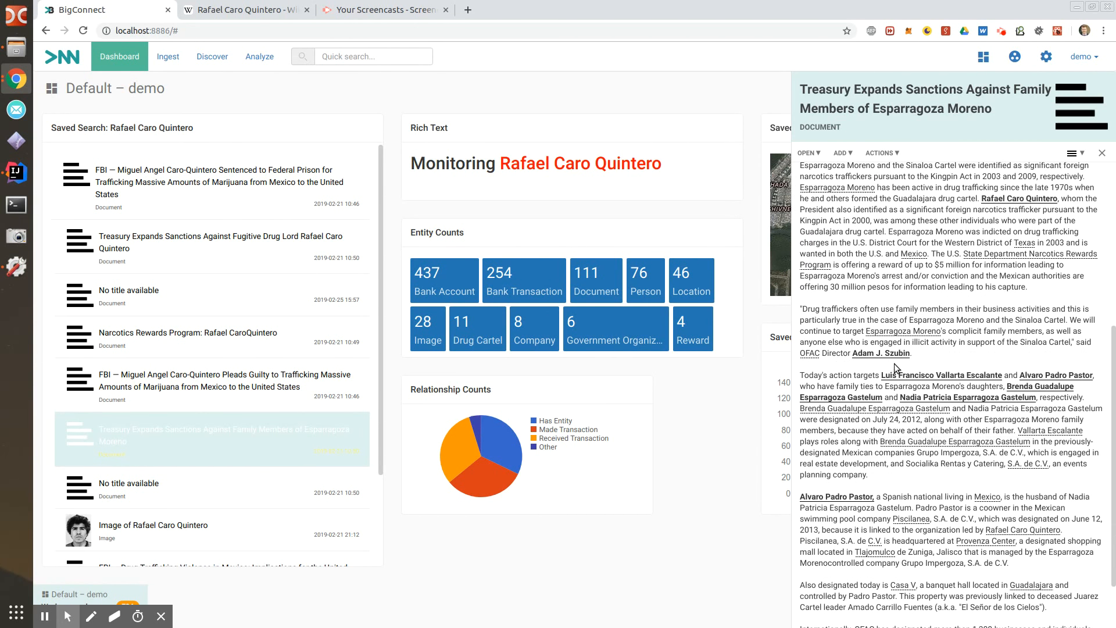
Resolve the cartel leader's surname in the OFAC director's quote to the existing person entity bearing his first name and surname
click(889, 333)
click(971, 358)
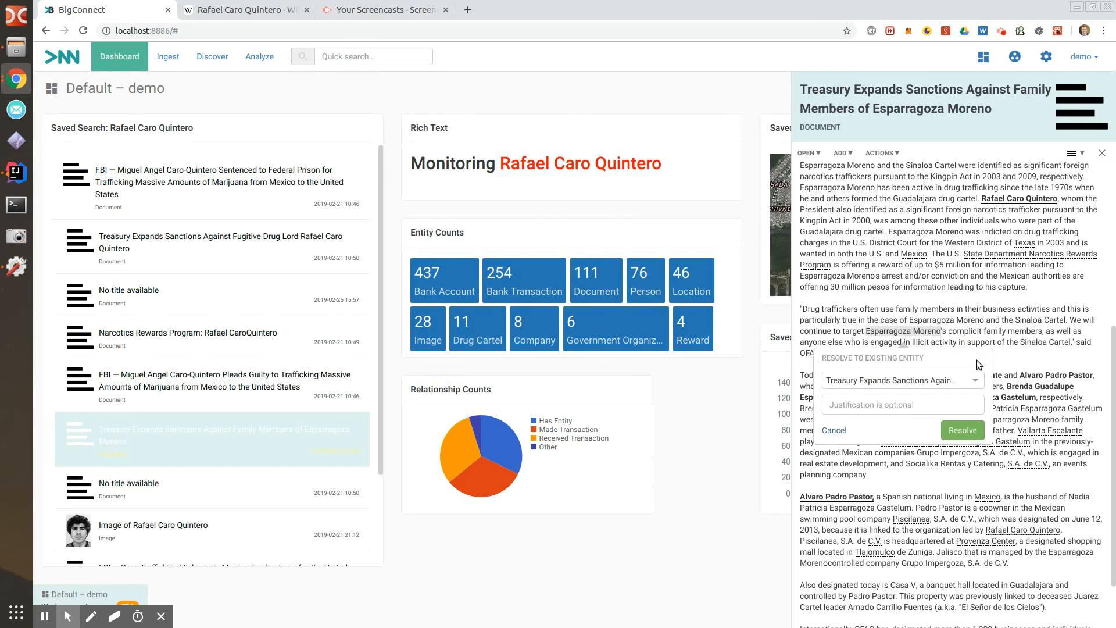
click(863, 381)
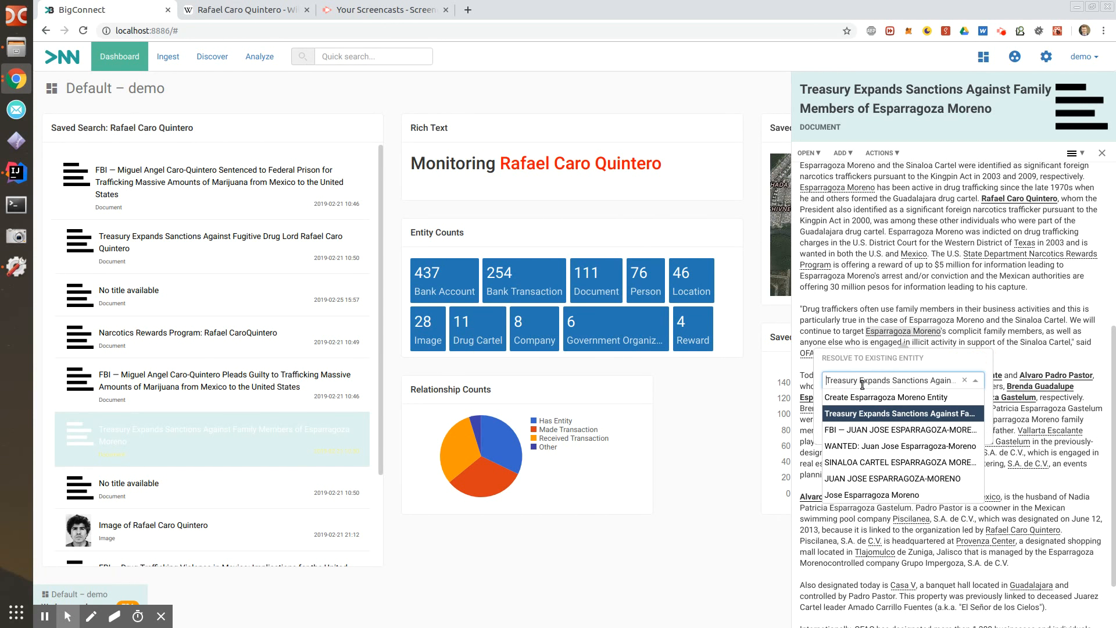
click(863, 483)
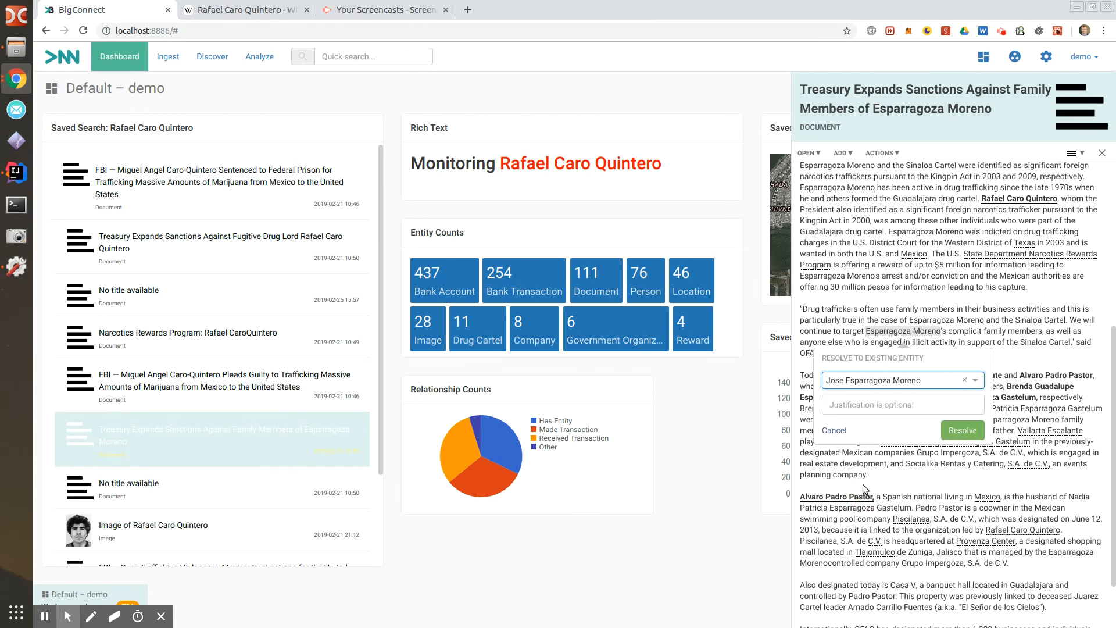
click(962, 433)
Resolve the wife's full name in the paragraph about the Spanish national to her existing entity
scroll(976, 351, down, 2)
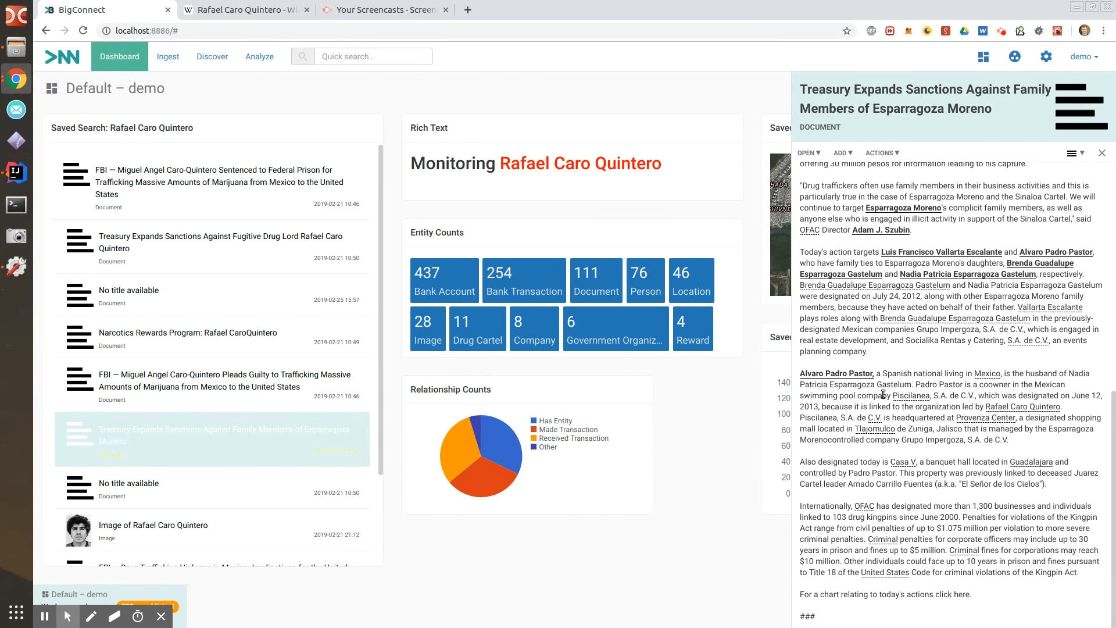
drag(801, 386, 843, 385)
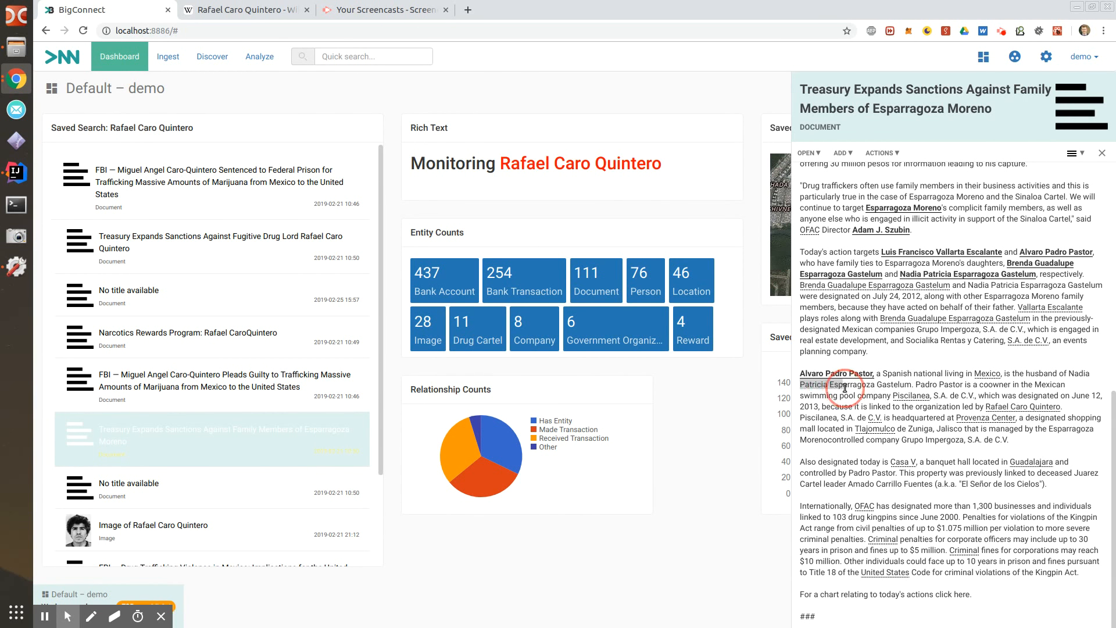
drag(1072, 377, 910, 379)
click(1032, 355)
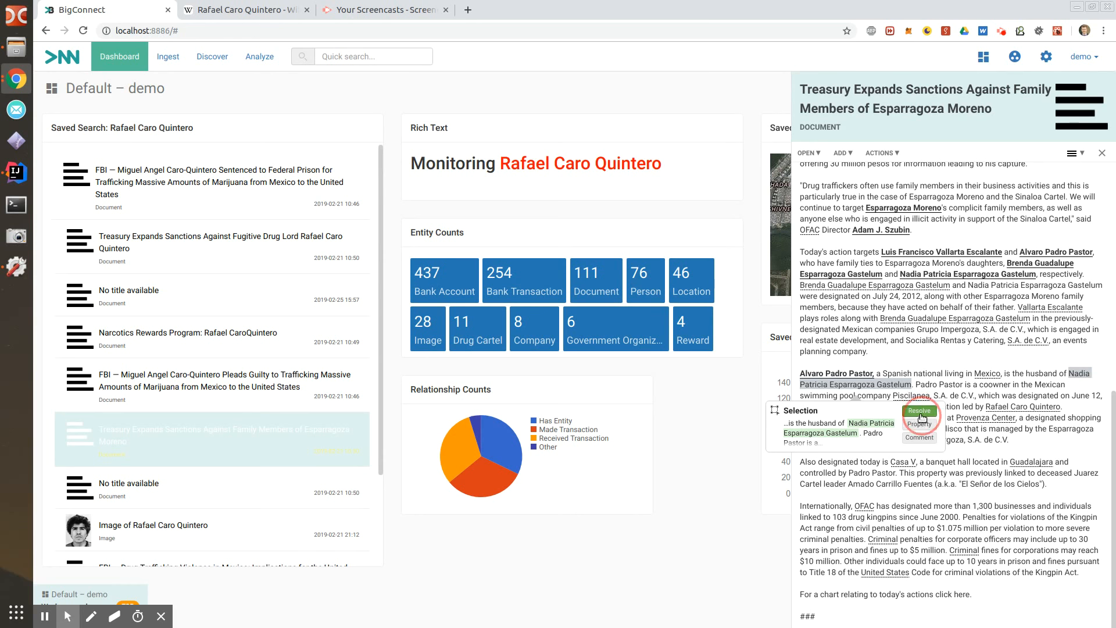
click(863, 419)
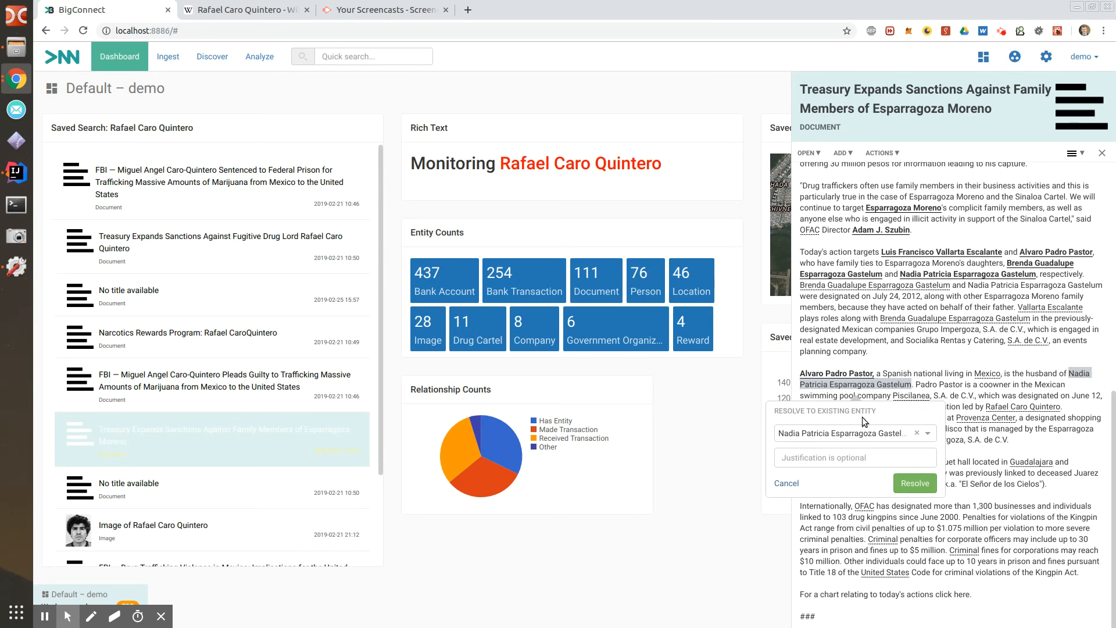
click(912, 483)
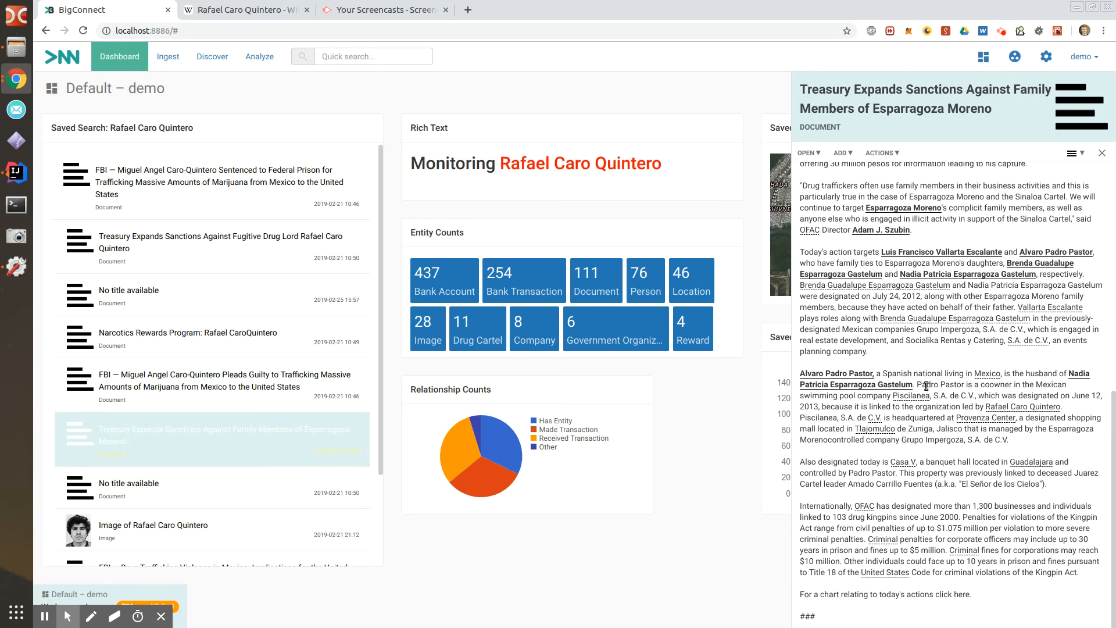
Resolve the swimming pool company co-owner's surname mention, just after the wife's name, to a new entity with the concept Person
drag(917, 384, 964, 385)
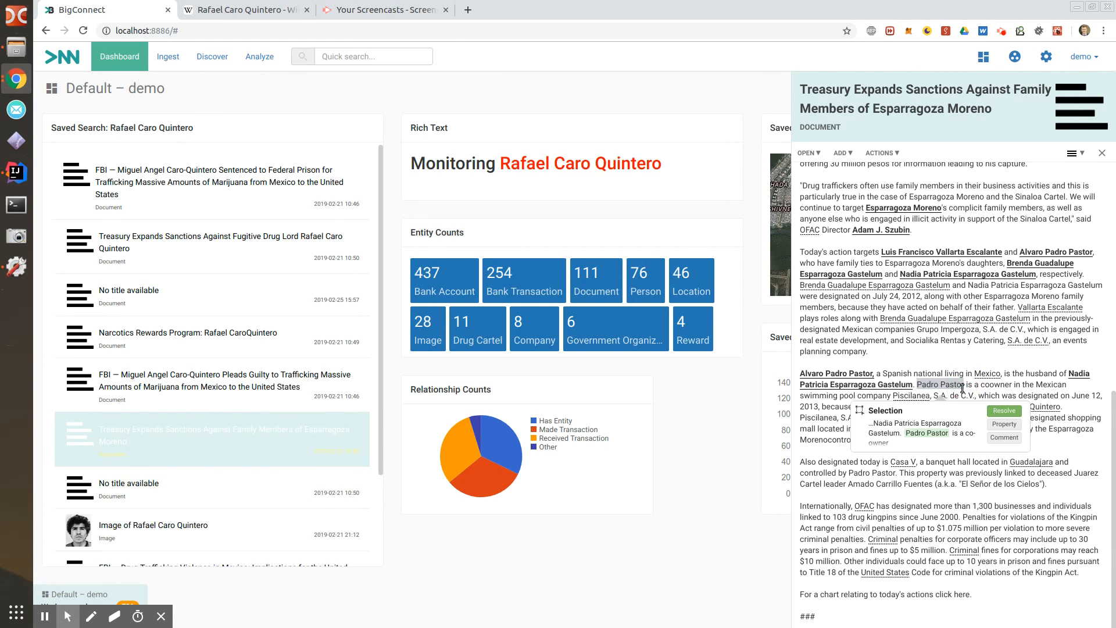
click(1004, 411)
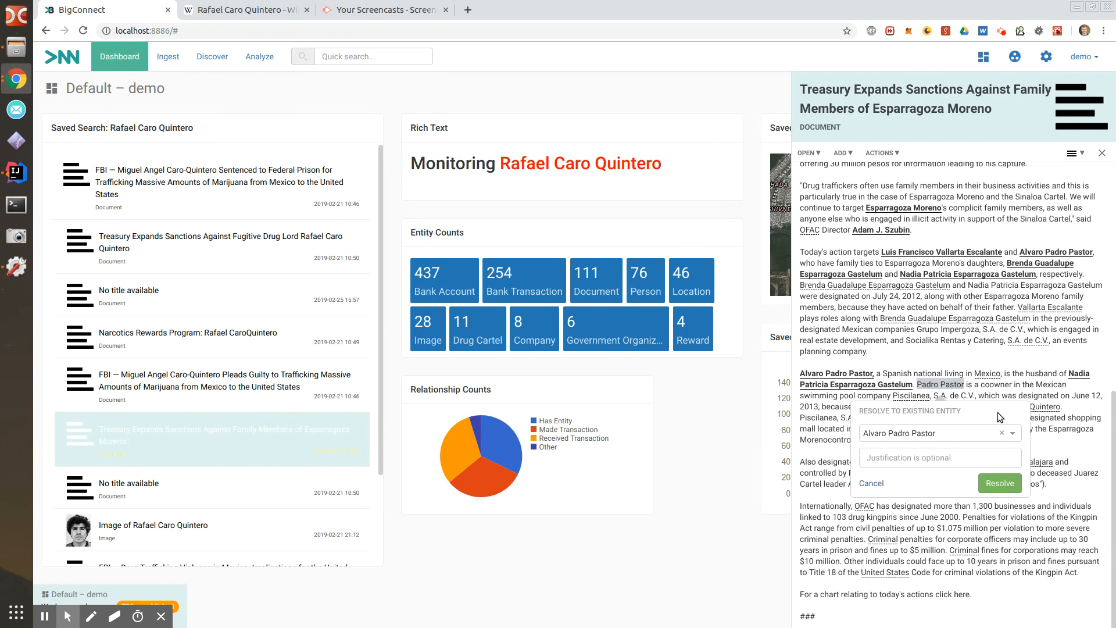
click(929, 436)
click(928, 452)
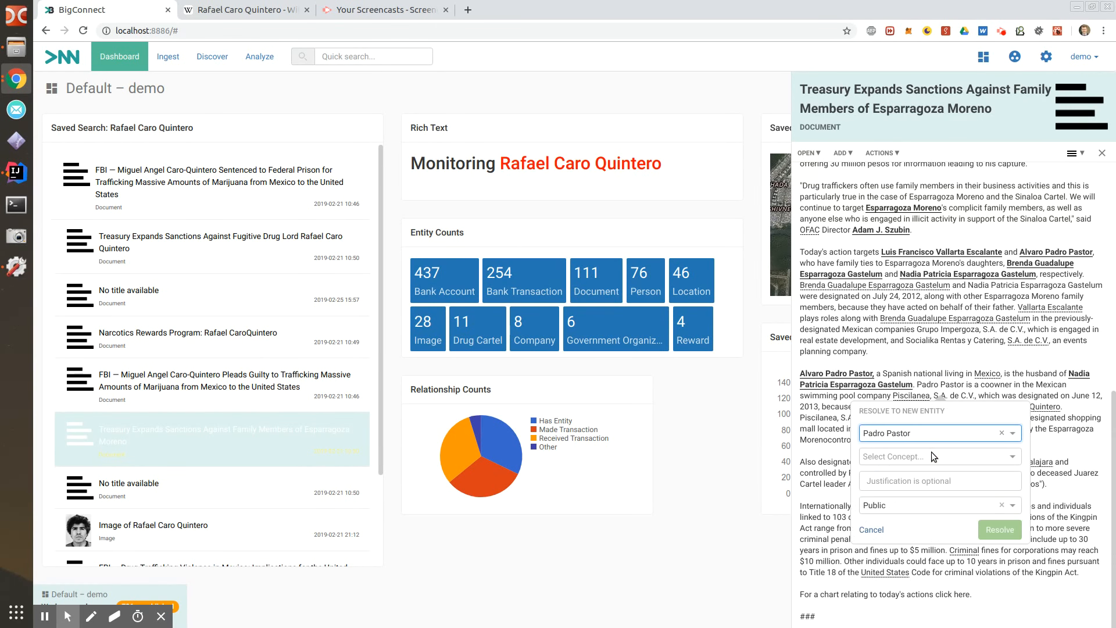
click(917, 456)
scroll(920, 504, down, 5)
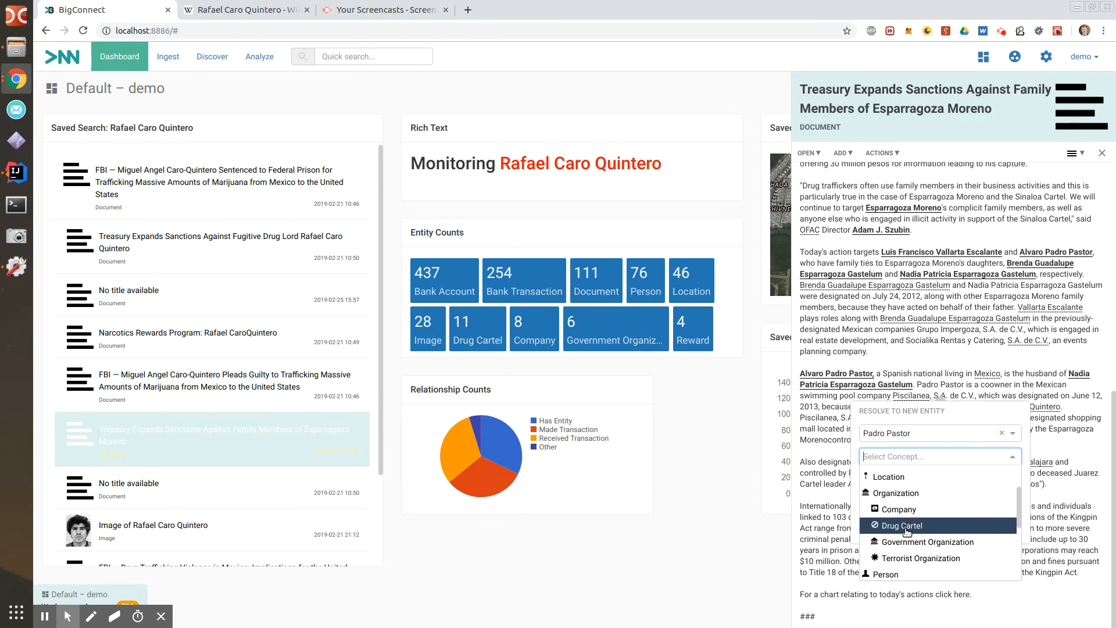
click(905, 512)
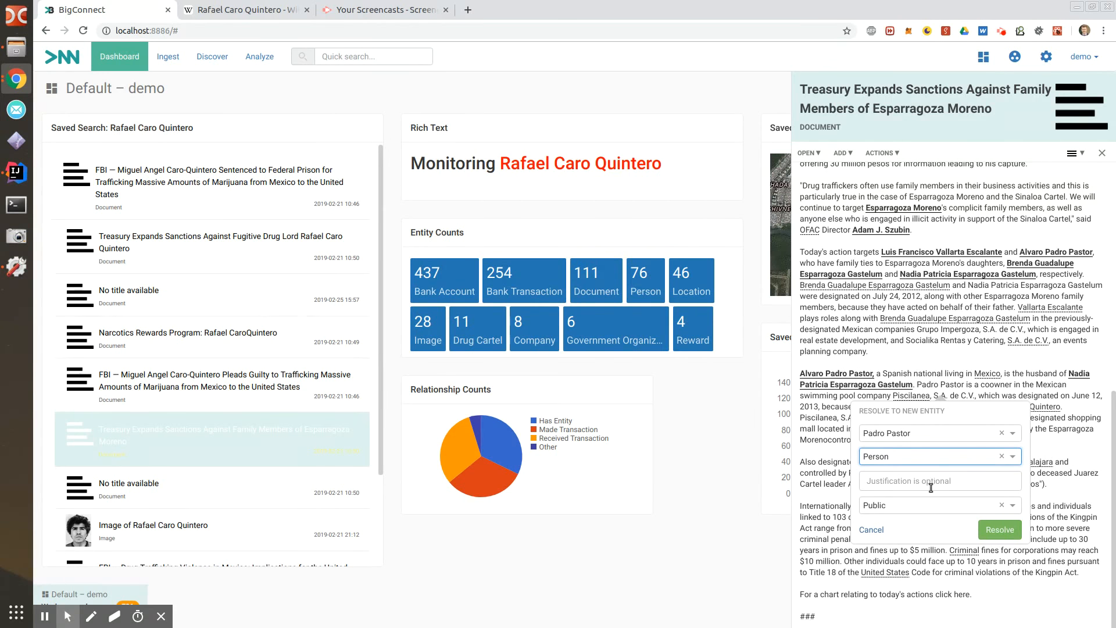
click(999, 531)
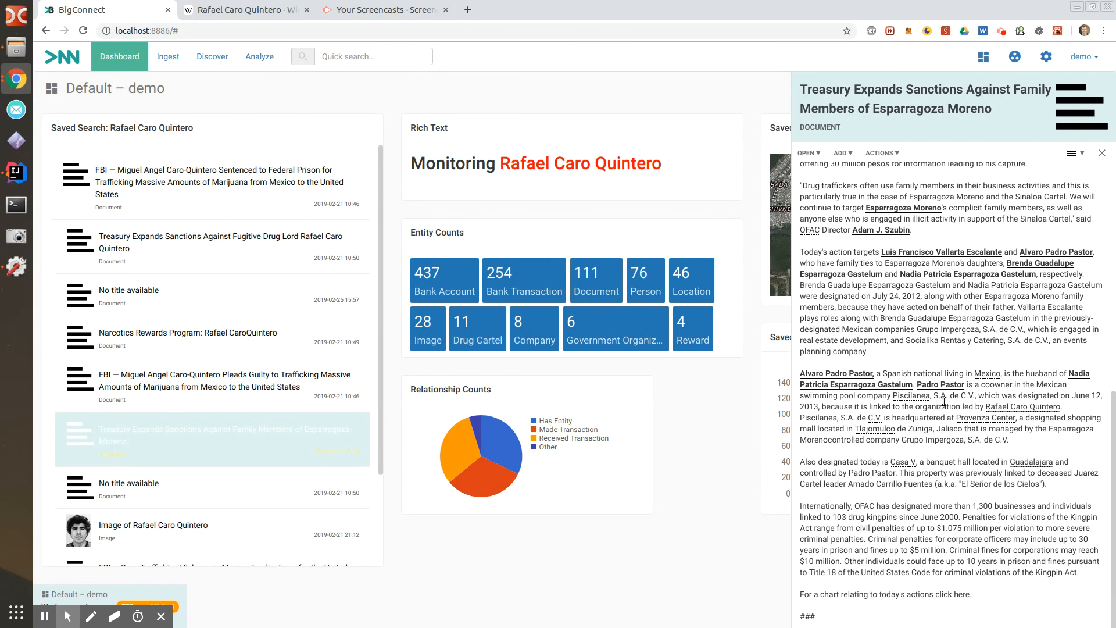
Close the document's details and go to the Discover search page
click(1104, 153)
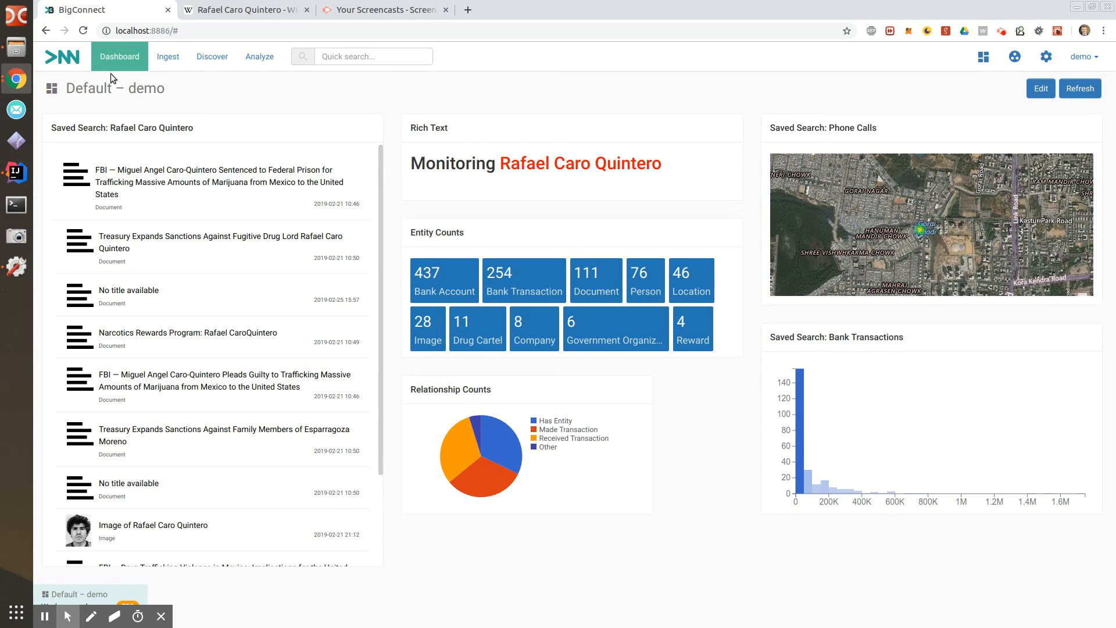
click(217, 64)
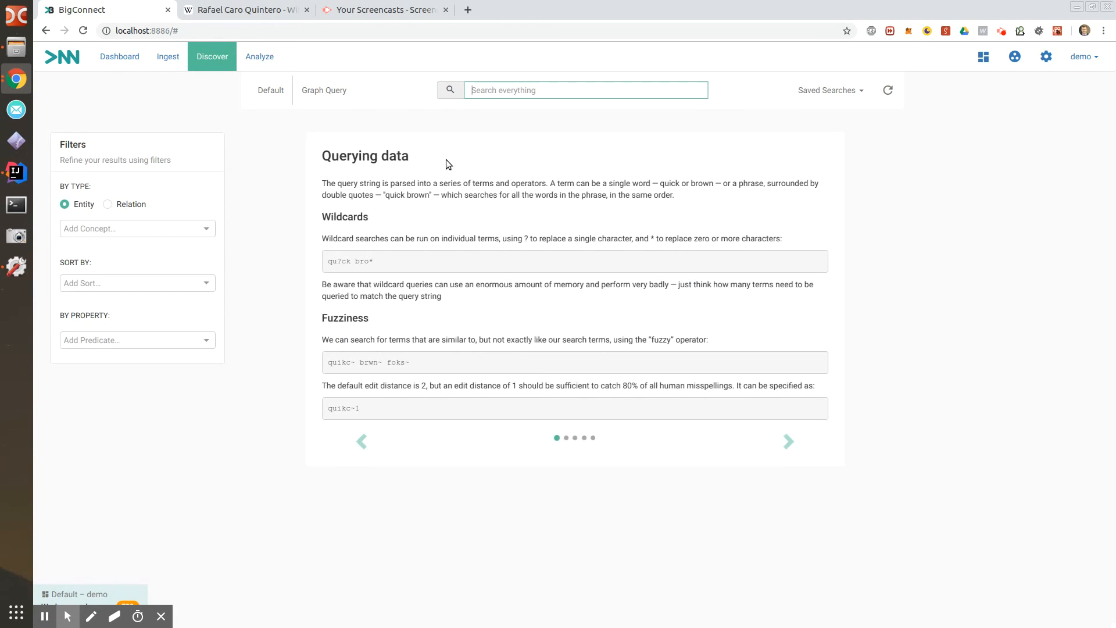
text(p)
text(ablo)
key(BackSpace)
key(BackSpace)
key(BackSpace)
key(BackSpace)
key(BackSpace)
Search everything for "pawar" and copy the company SR Pawar Enterprise from the results
text(pawar)
key(Return)
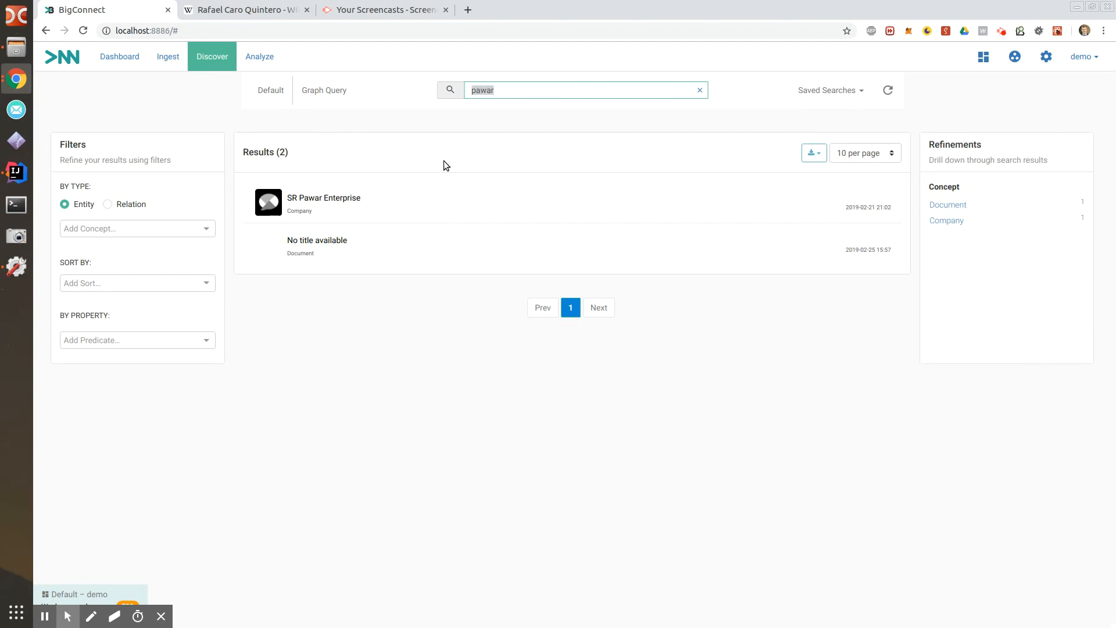
click(356, 197)
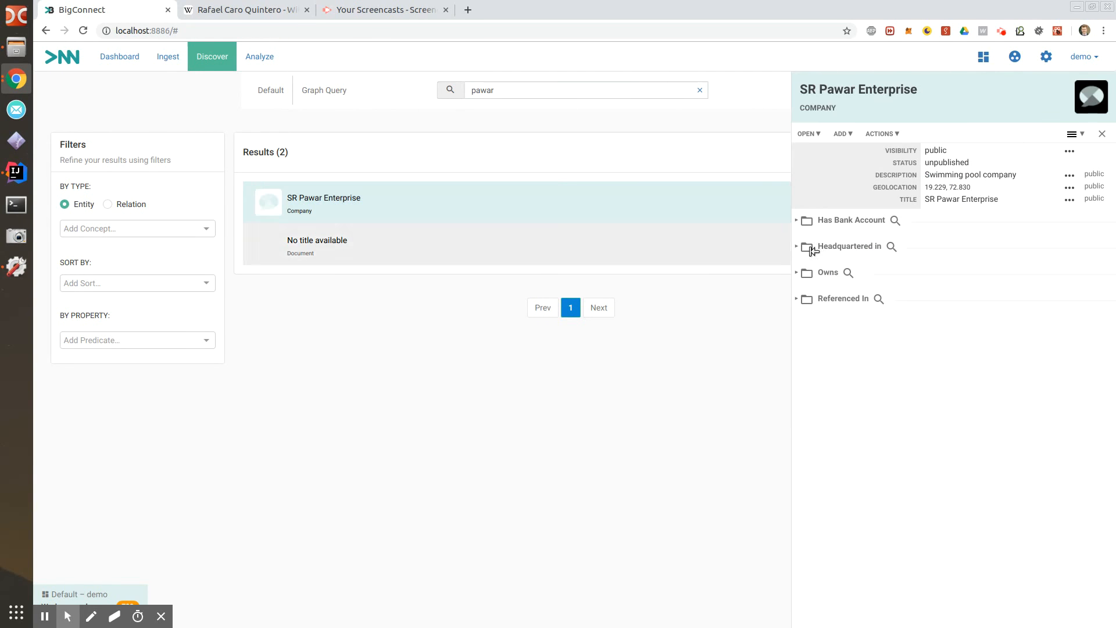
right_click(458, 201)
click(430, 209)
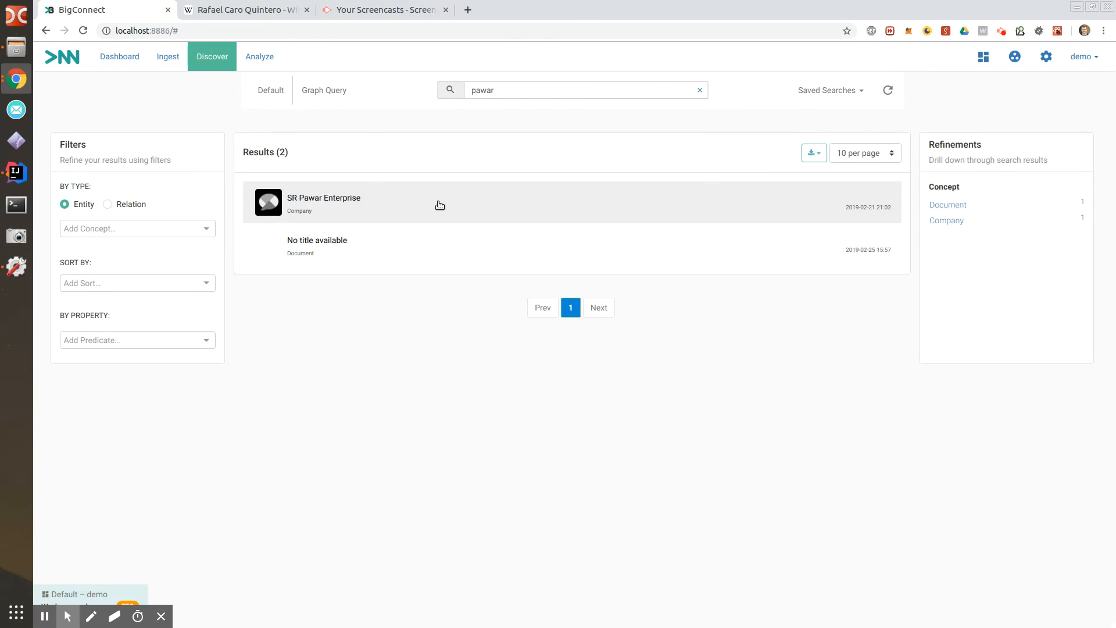
click(440, 205)
key(ctrl+c)
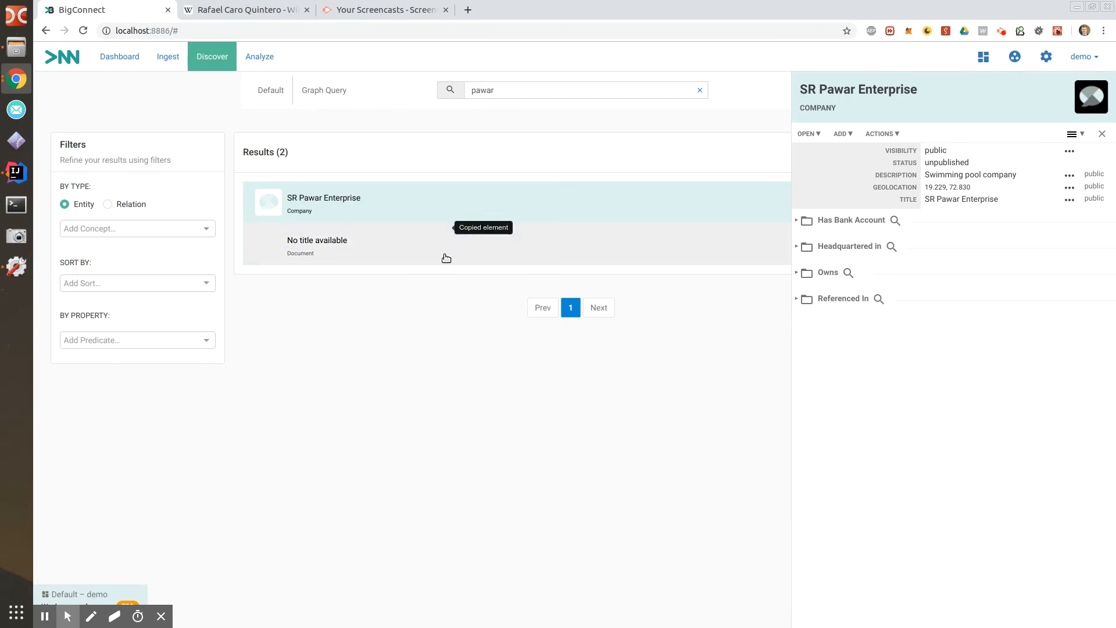
Close the company's details in Analyze and create a new Graph
click(260, 55)
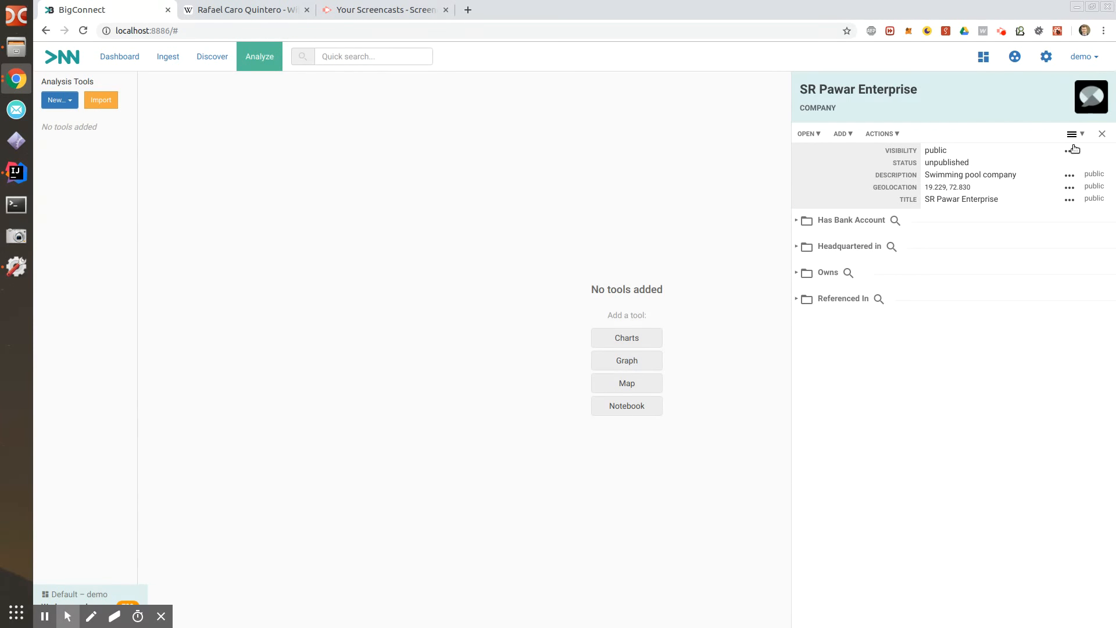
click(1103, 136)
click(60, 100)
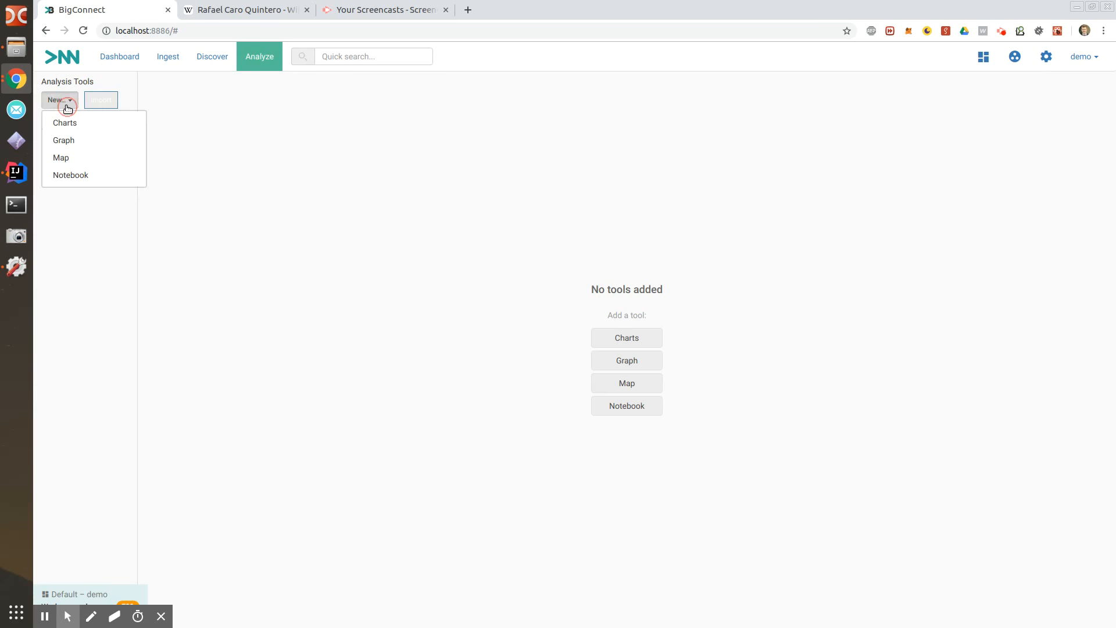
click(83, 140)
Paste the copied SR Pawar Enterprise company into the graph and place it near the middle of the canvas
key(ctrl+v)
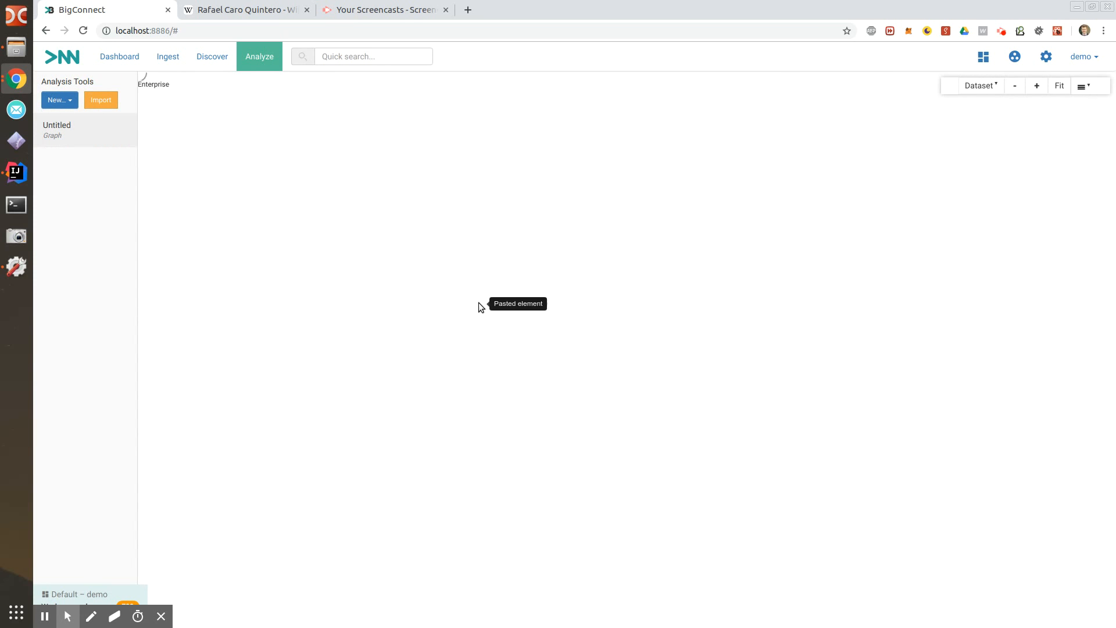
click(1058, 85)
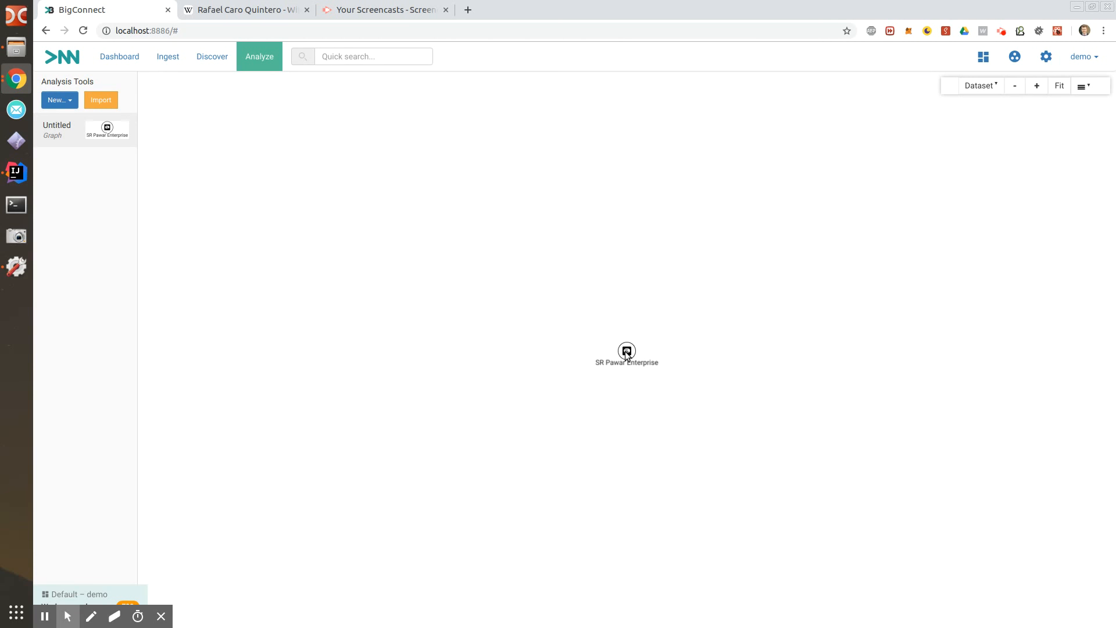
drag(632, 354, 606, 349)
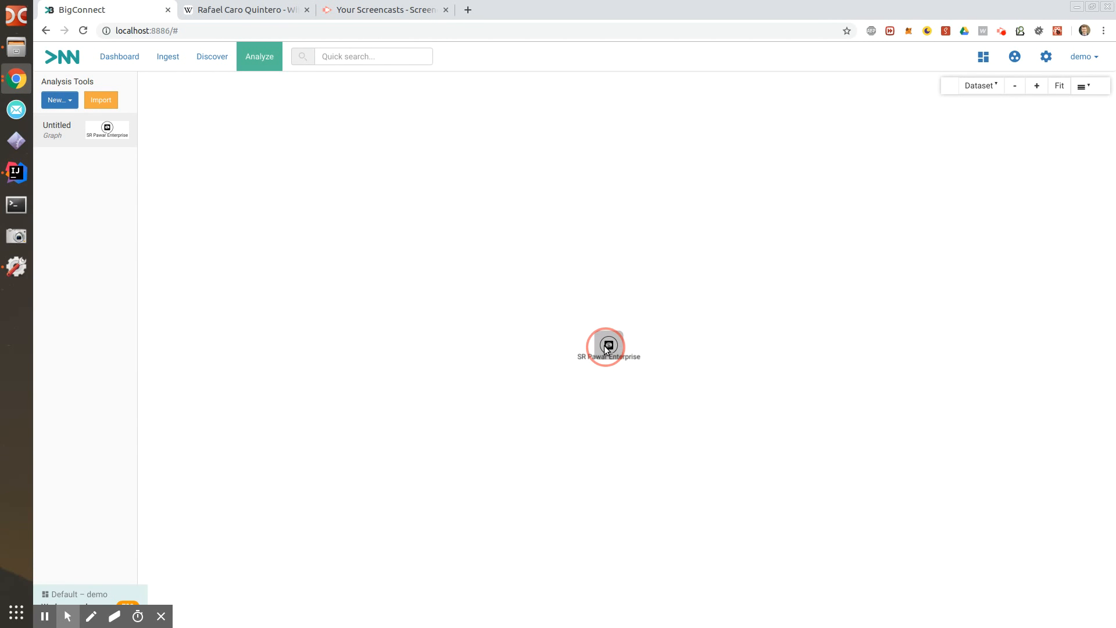
Open Bank Transactions.csv from the Demo folder in LibreOffice Calc as comma-separated UTF-8 text and examine its columns, enlarged to 120%
click(23, 55)
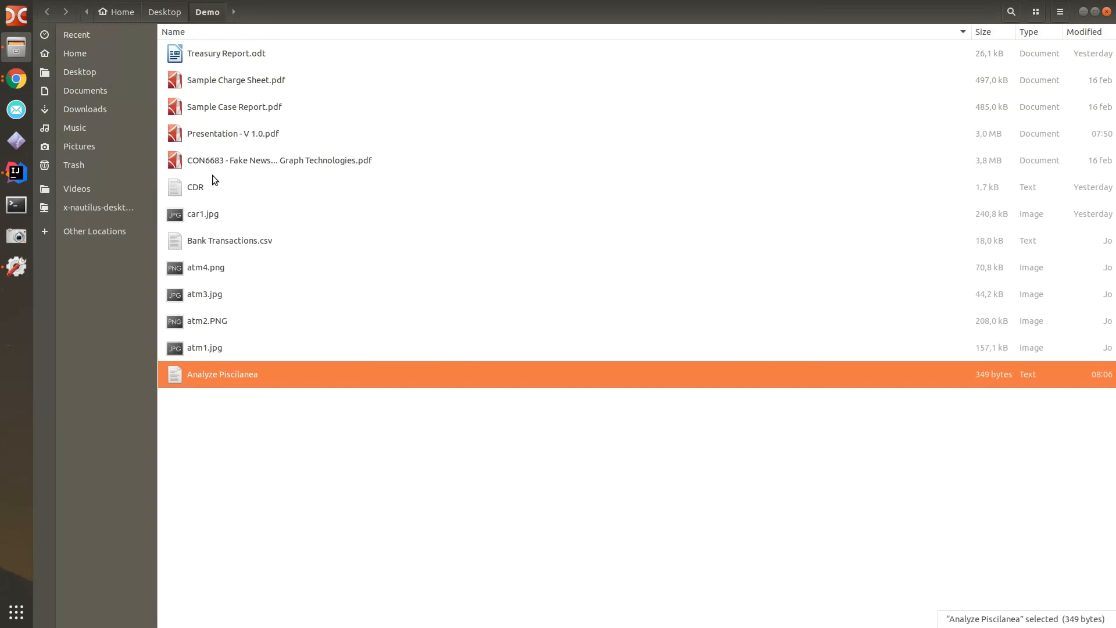
click(221, 241)
double_click(207, 242)
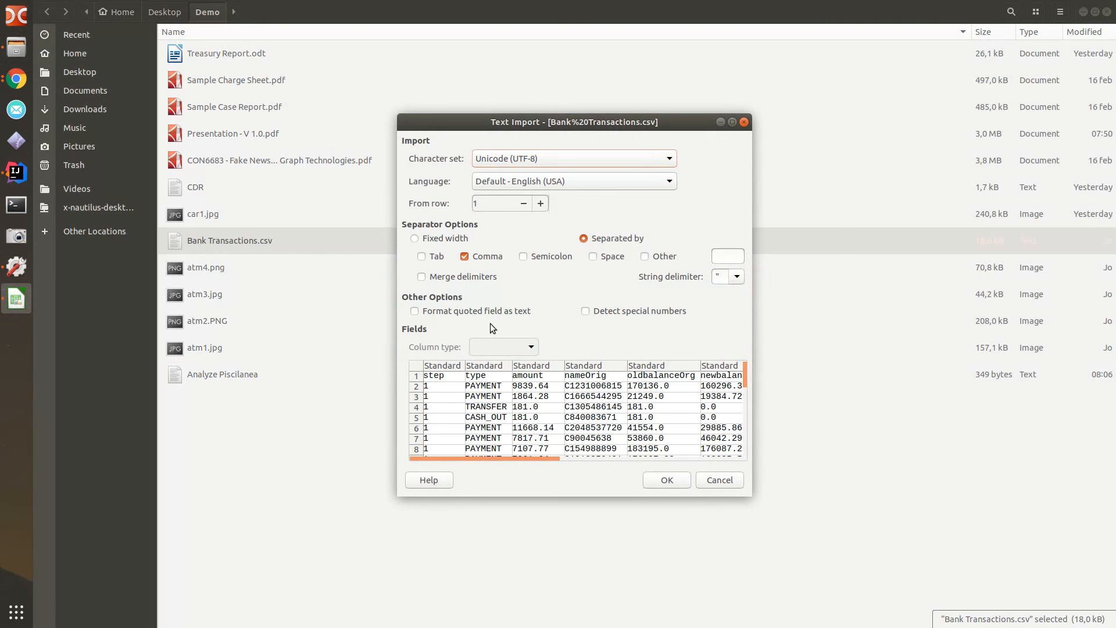
click(674, 480)
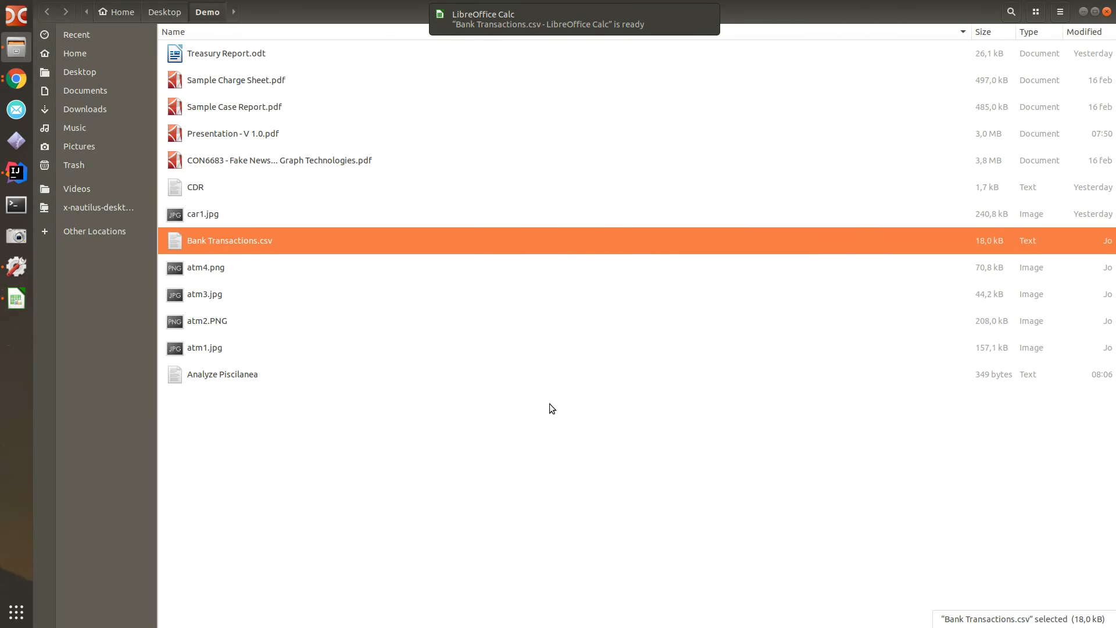
click(16, 299)
ctrl+scroll(251, 224, up, 2)
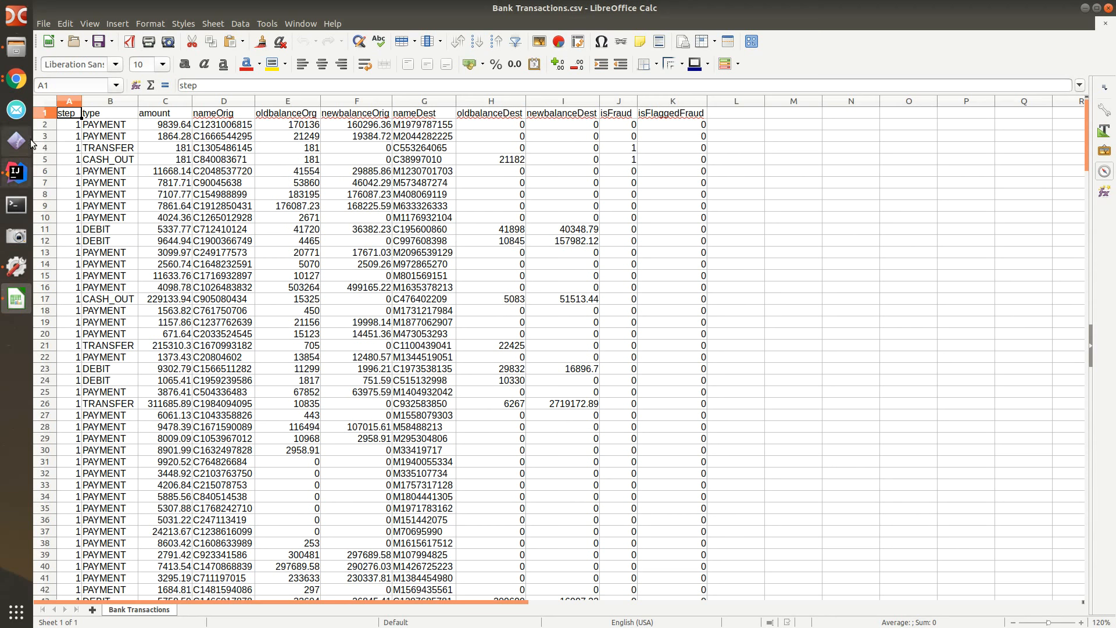
Return to the Demo folder in the file manager
click(17, 50)
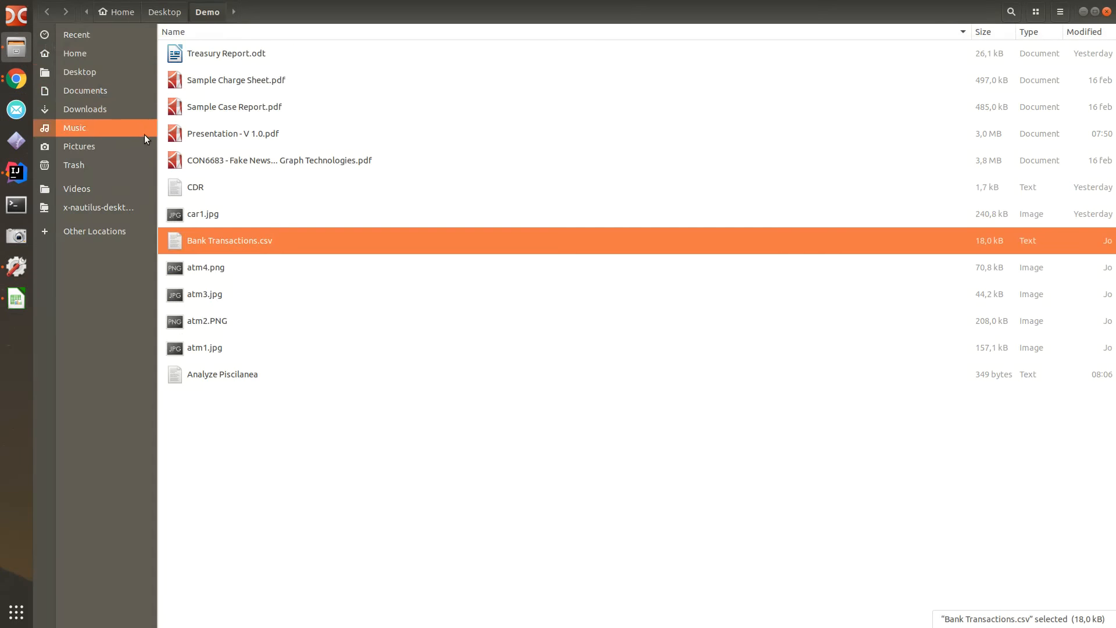
click(17, 79)
click(81, 73)
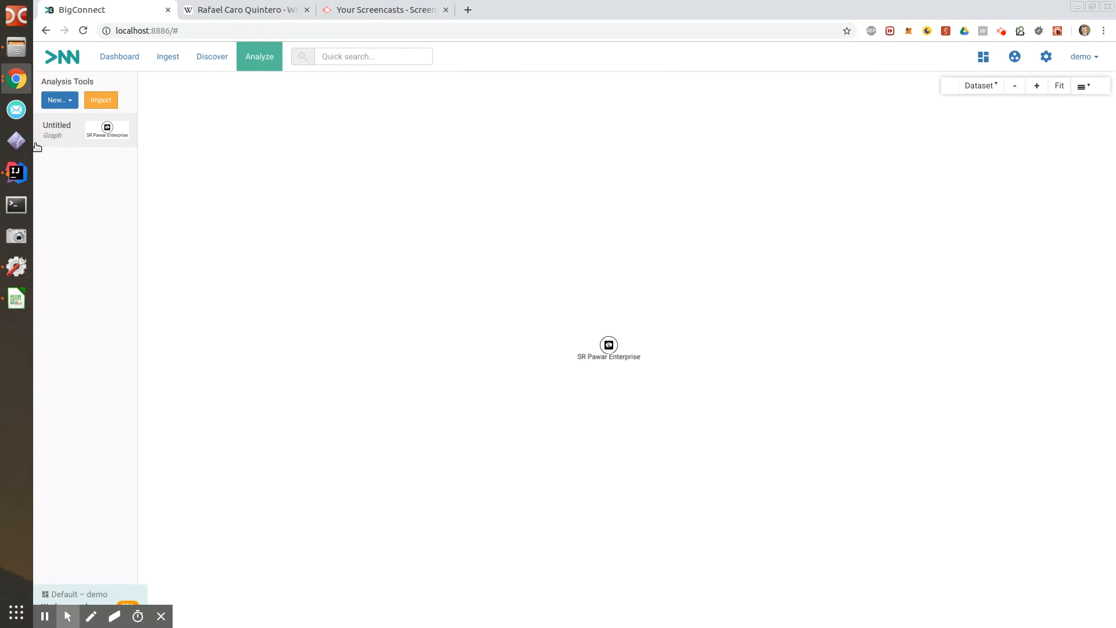
click(18, 51)
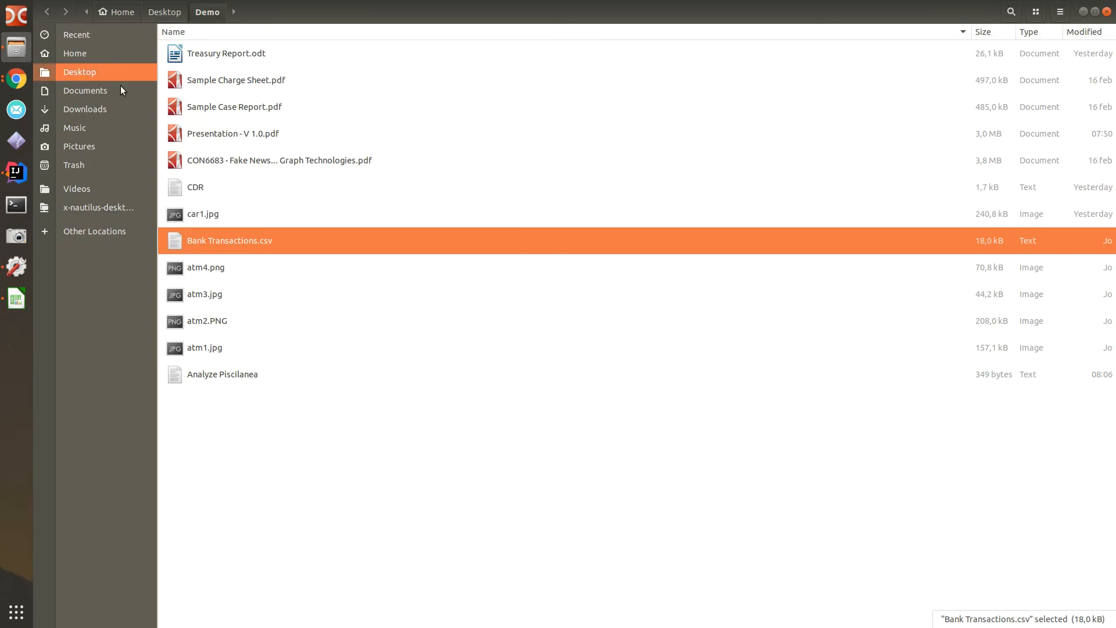
Import Bank Transactions.csv from the Demo folder into the graph beside SR Pawar Enterprise and open the document's details
double_click(381, 9)
drag(547, 292, 246, 301)
click(248, 282)
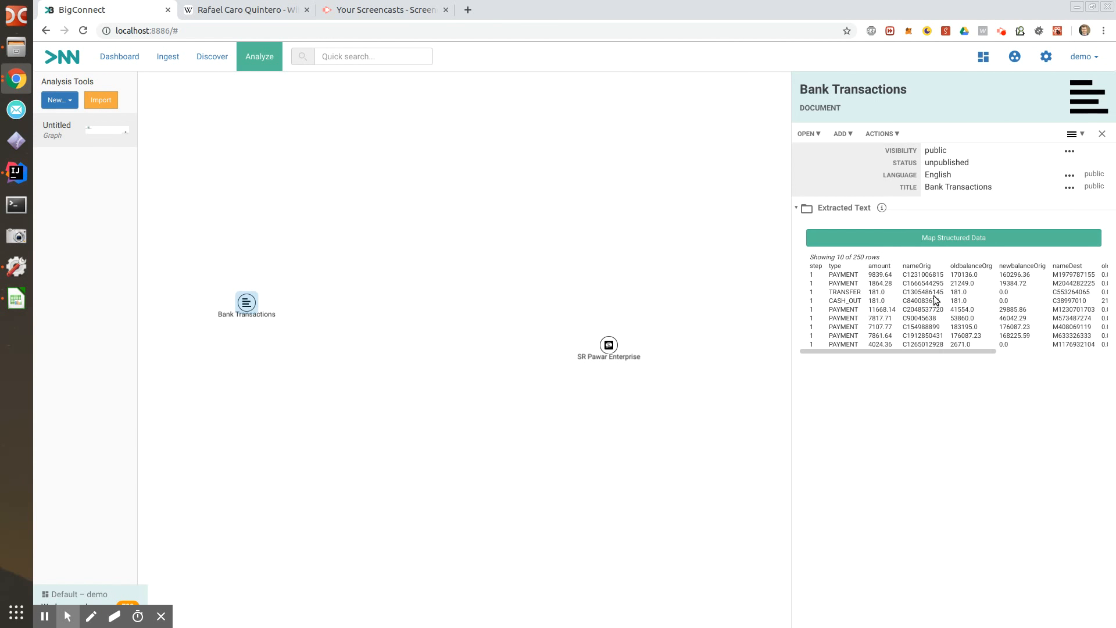
Begin mapping the Bank Transactions document's structured data with the first row as header, and choose the type column for extraction
click(932, 241)
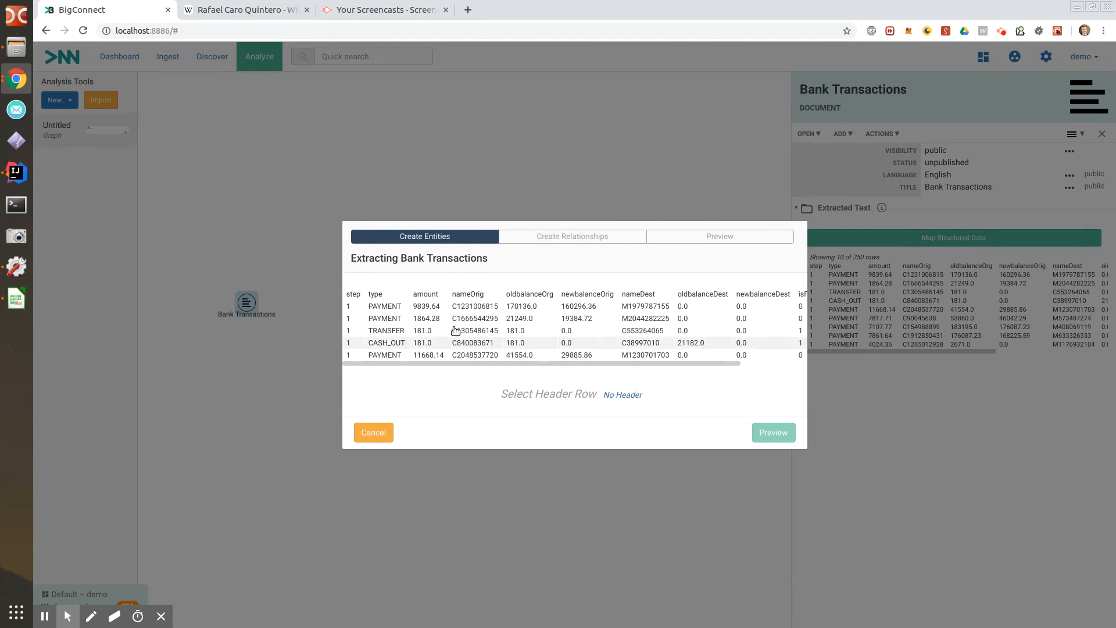
click(468, 295)
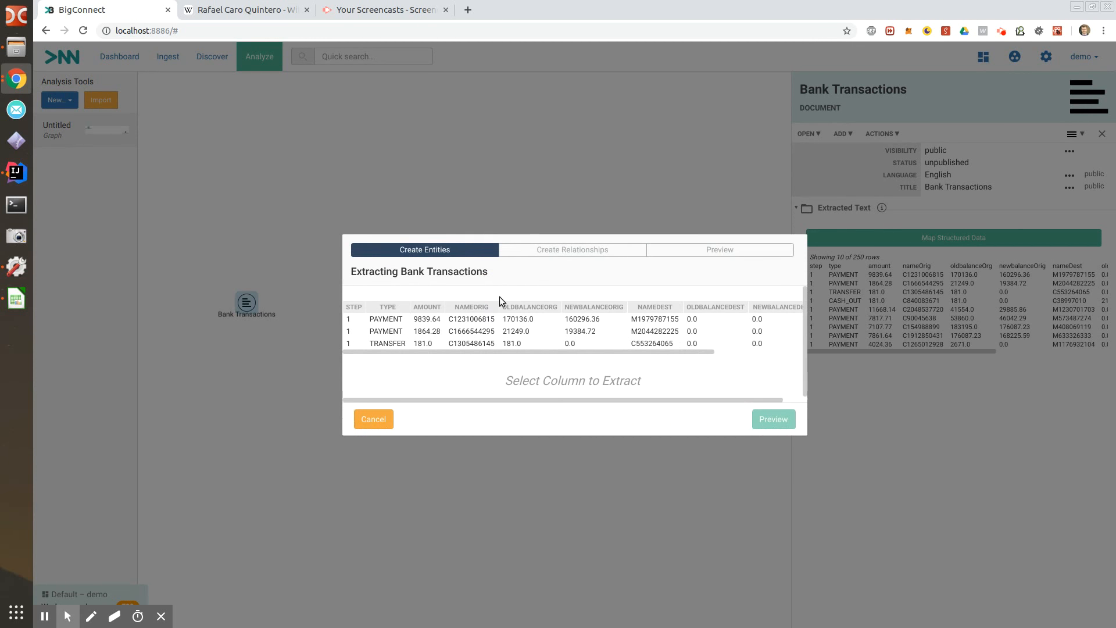
click(391, 343)
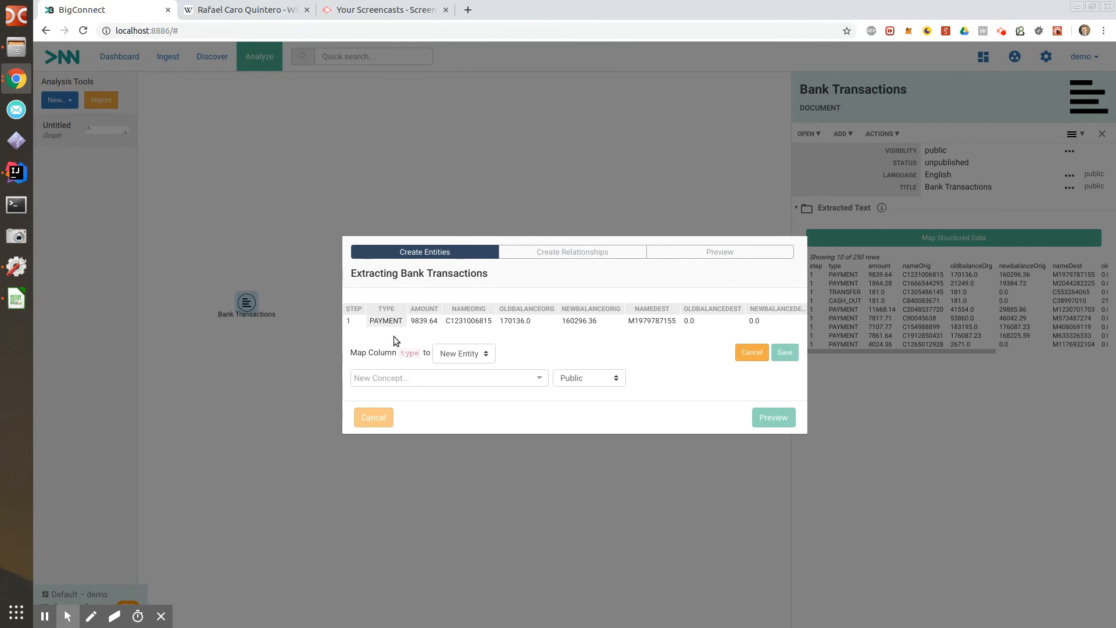
Try mapping the type column to the Title of a new Bank Transaction entity, and discard the mapping without saving
click(455, 381)
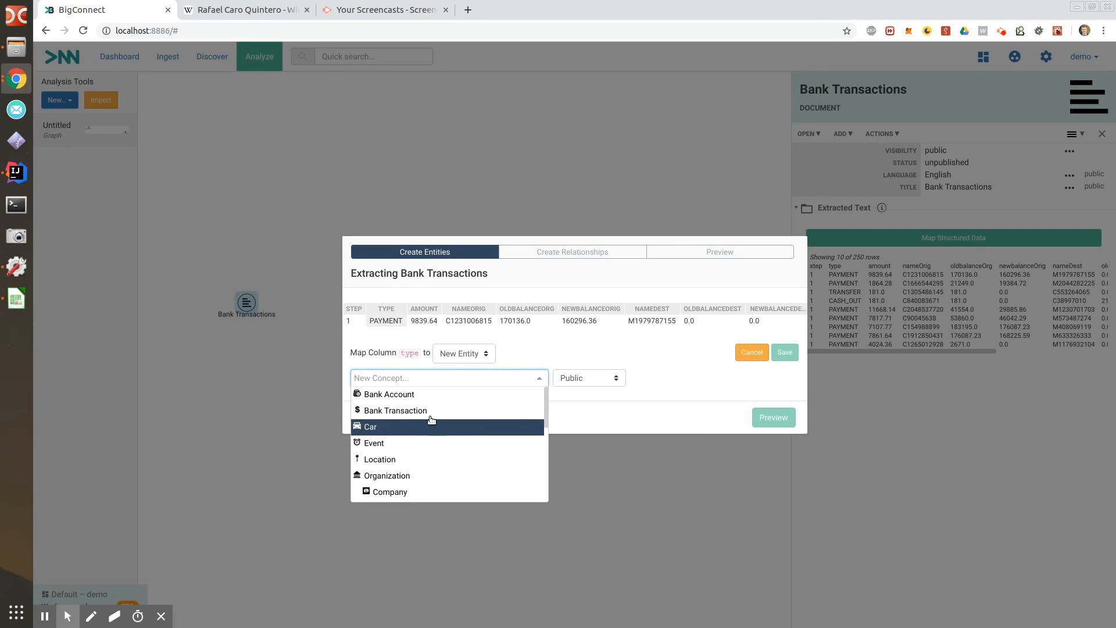
click(414, 408)
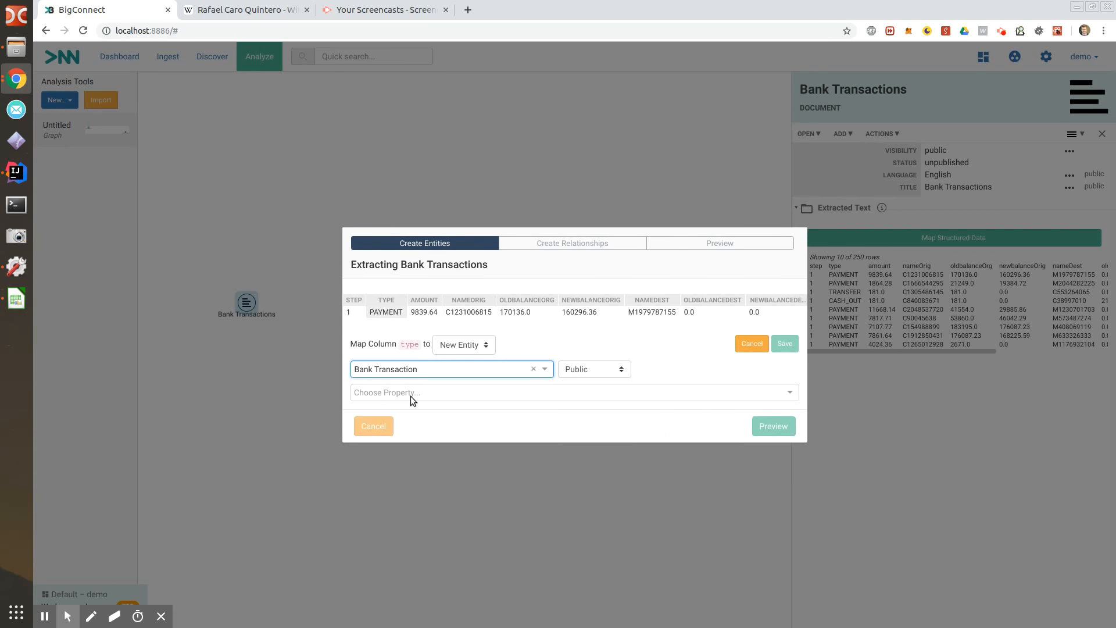
click(559, 392)
scroll(391, 503, down, 1)
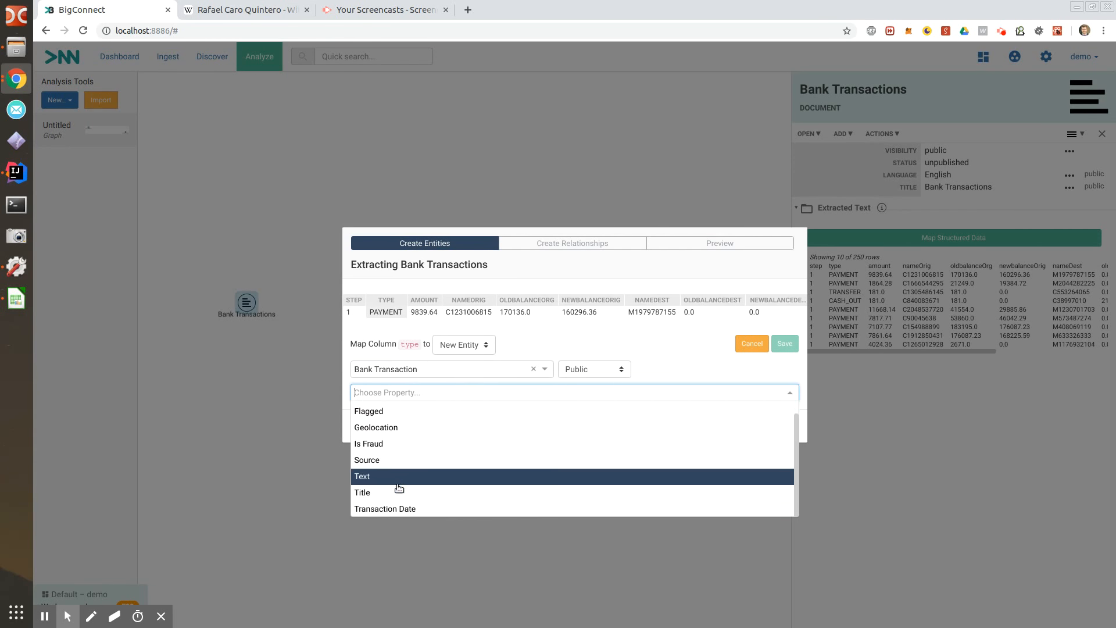
scroll(407, 433, up, 1)
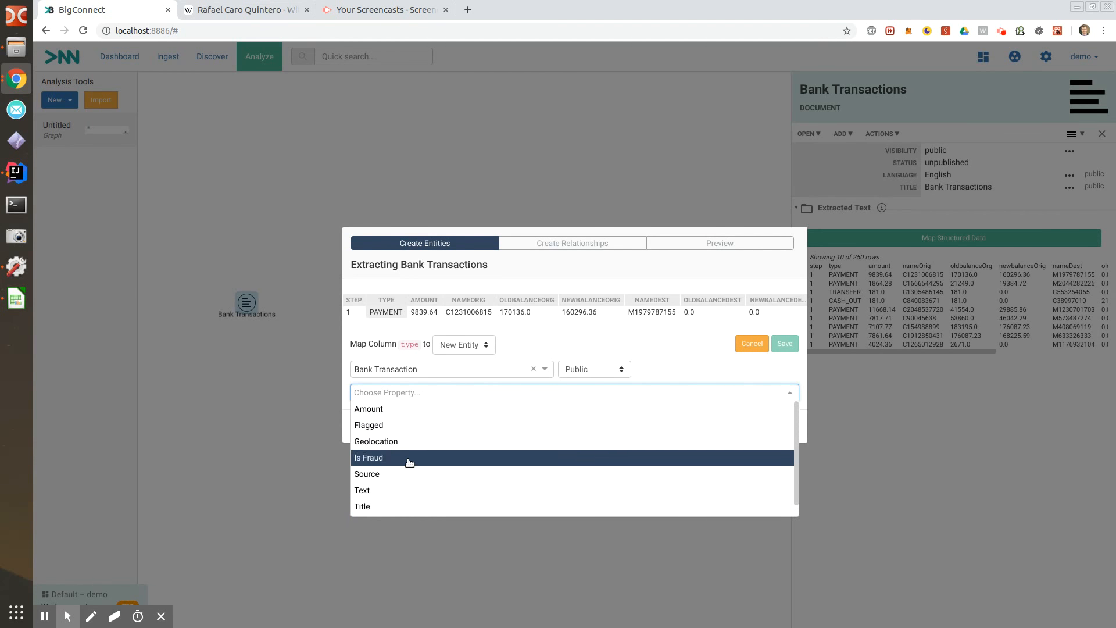
scroll(399, 483, down, 1)
click(393, 493)
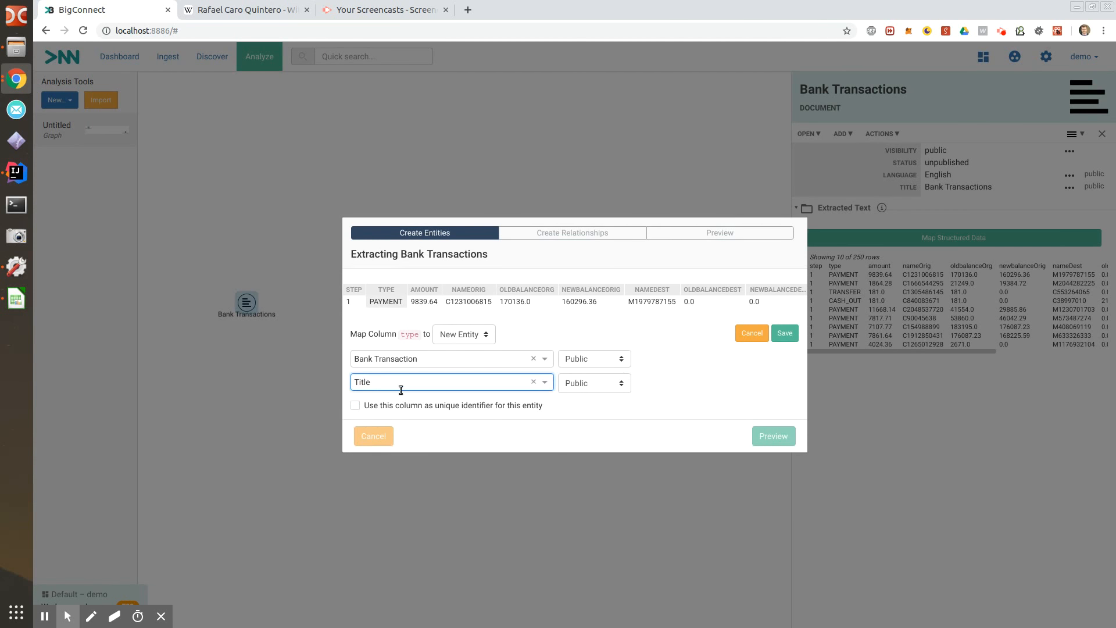
click(750, 339)
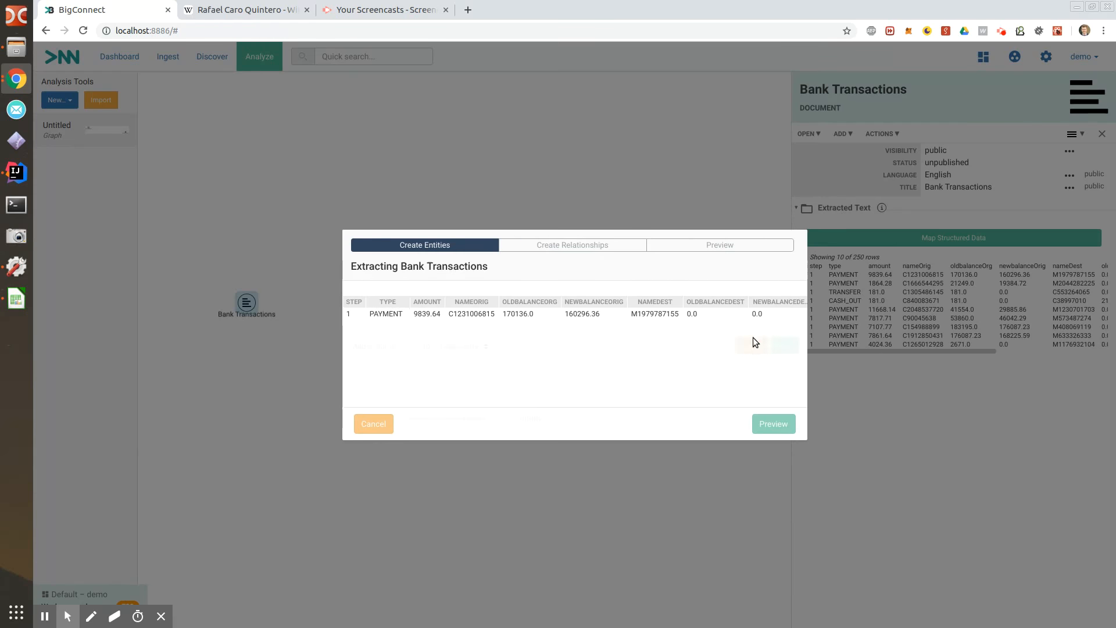
click(374, 419)
Remove the Bank Transactions document from the graph and move SR Pawar Enterprise higher on the canvas
click(245, 312)
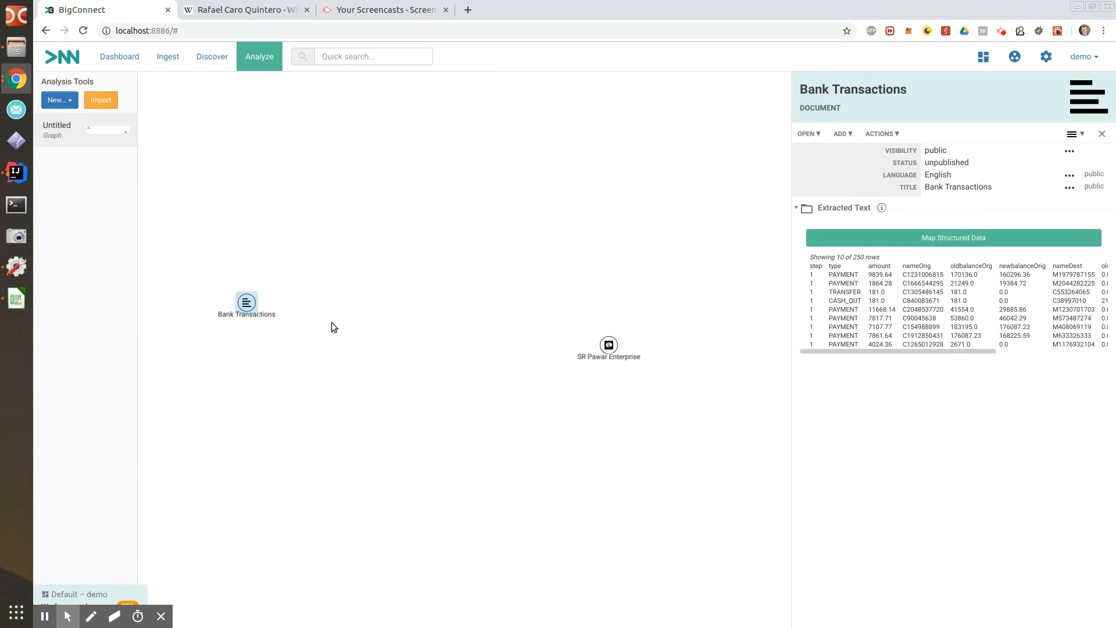
key(Delete)
drag(605, 353, 526, 229)
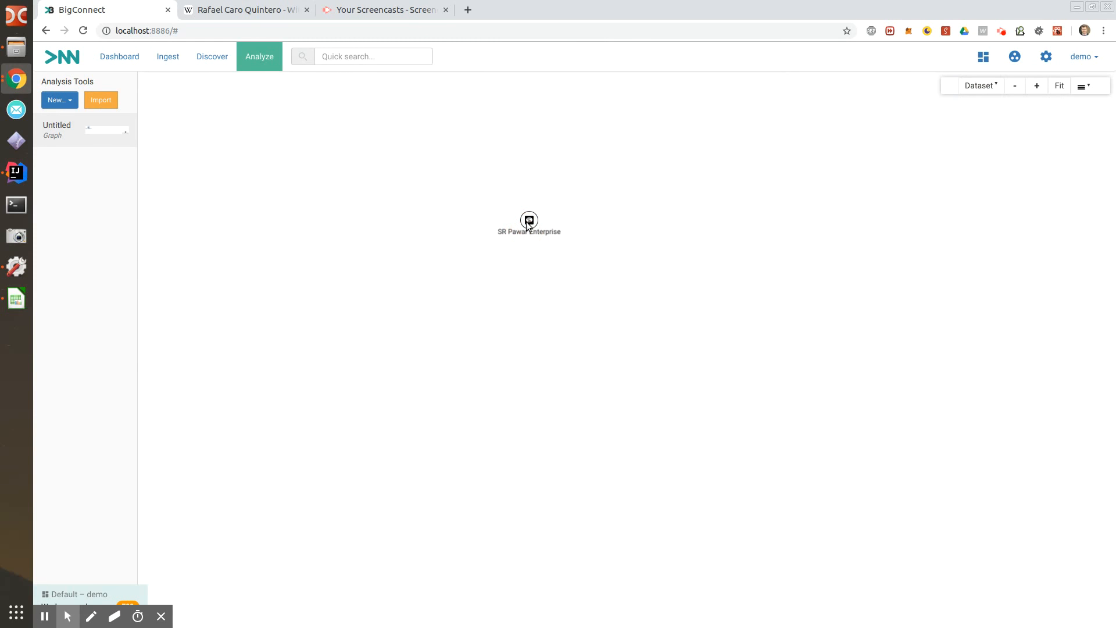
right_click(529, 225)
click(546, 234)
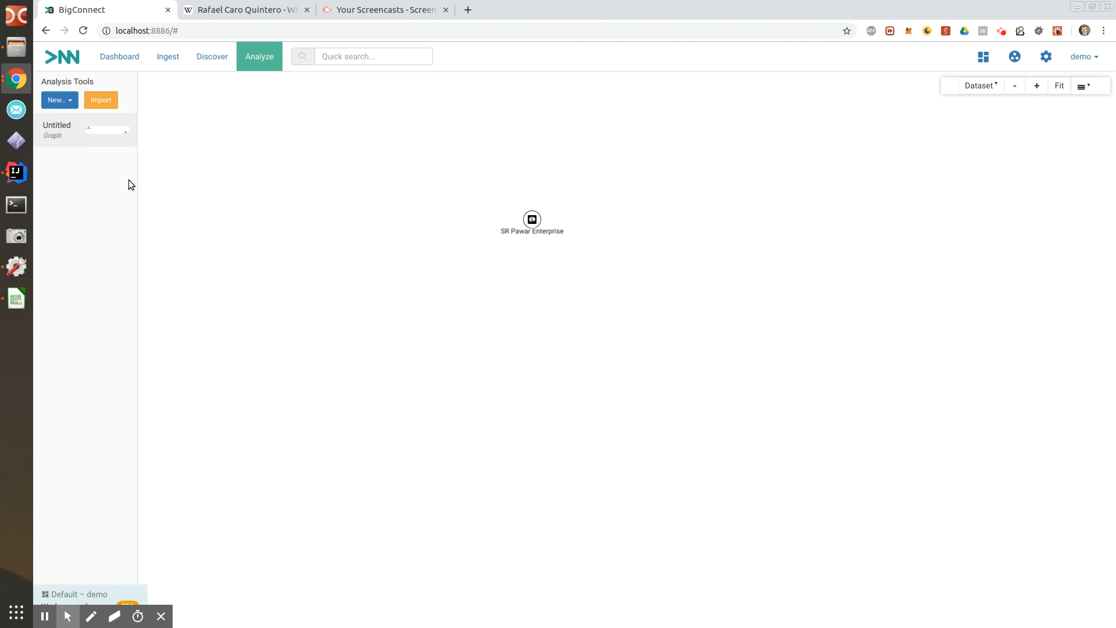
Clear the pawar search in Discover and search for all entities of the Bank Transaction concept
click(71, 104)
click(207, 57)
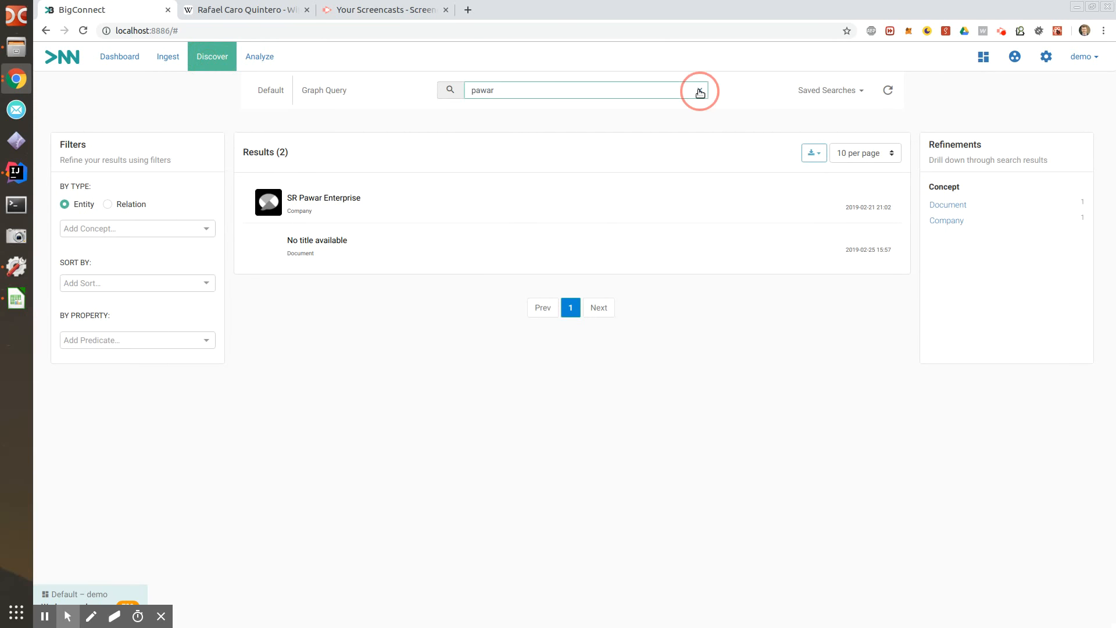
click(700, 91)
click(132, 228)
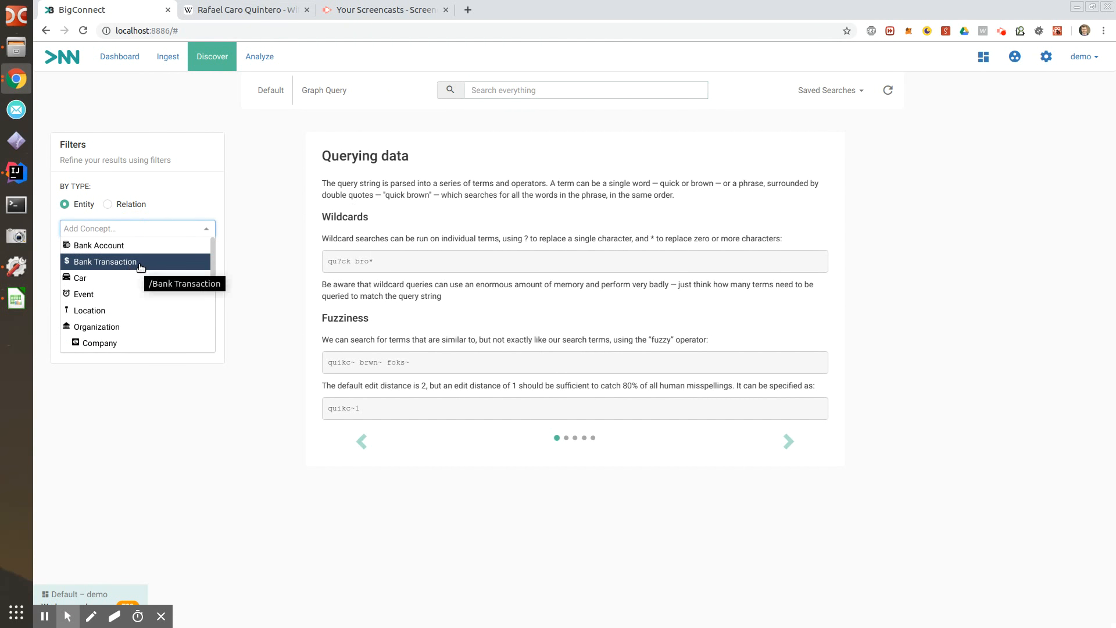
click(138, 262)
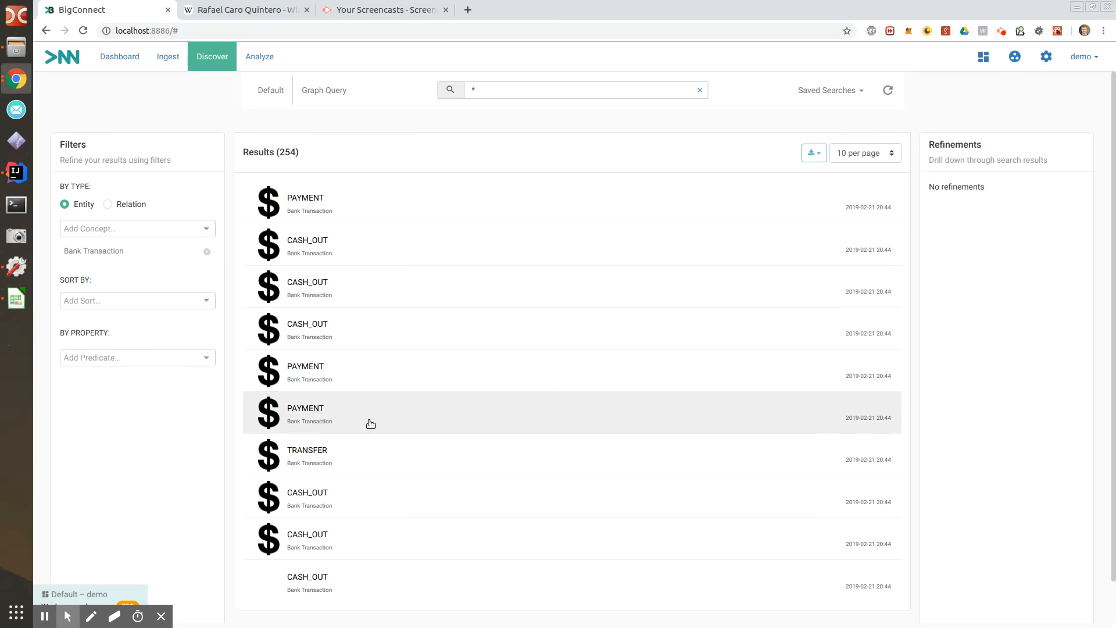
Browse to another page of the transaction results, examine the details of the first CASH_OUT transaction, and close them
scroll(386, 581, down, 2)
click(477, 599)
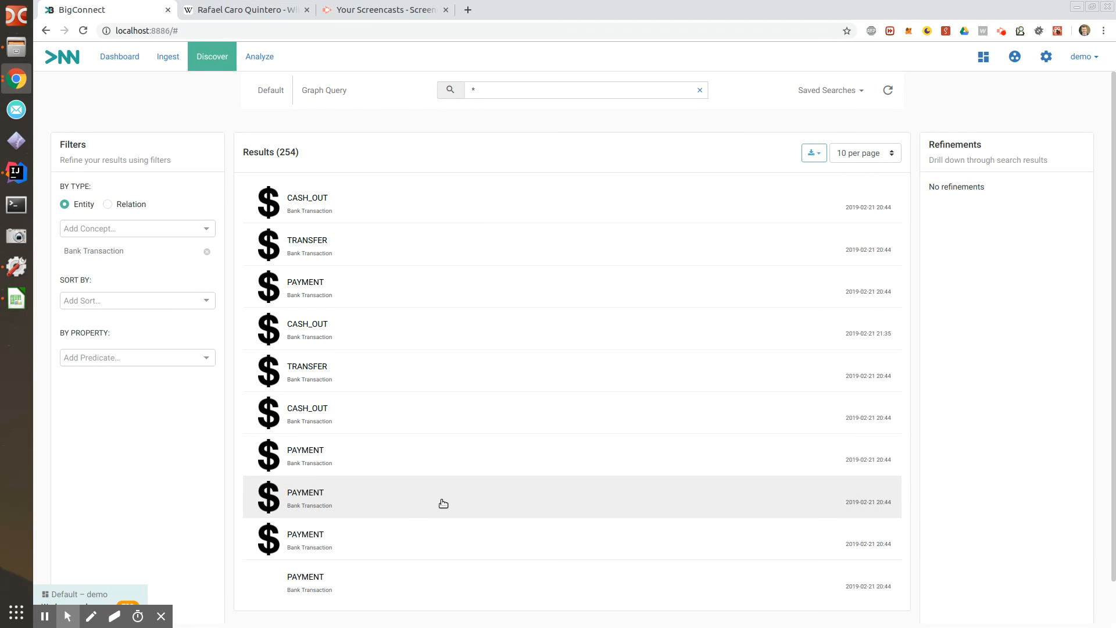
click(323, 198)
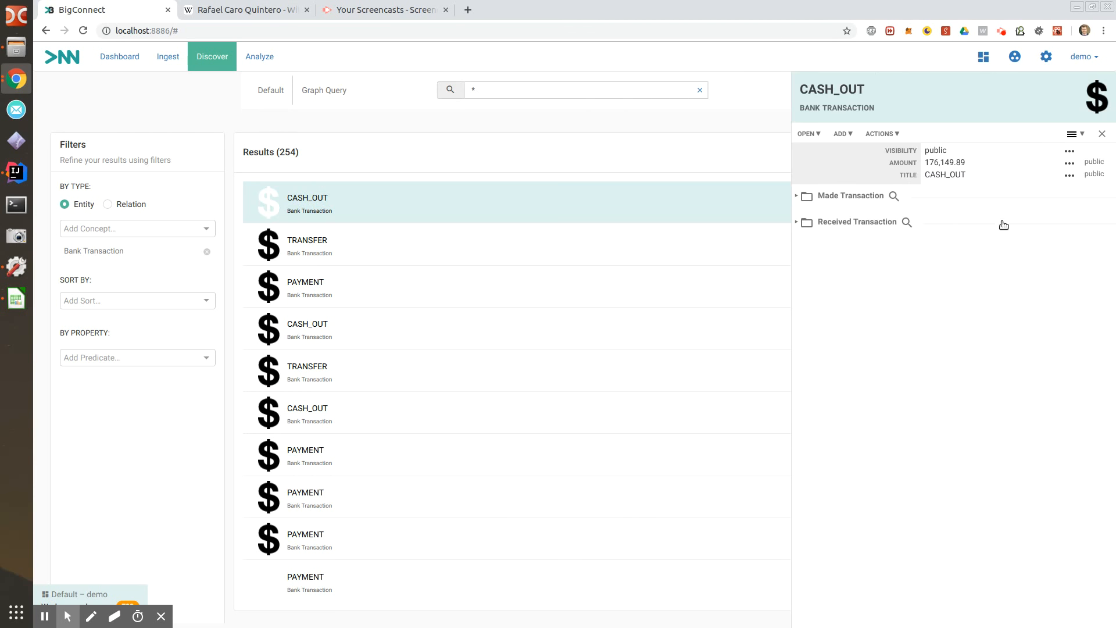
click(1102, 134)
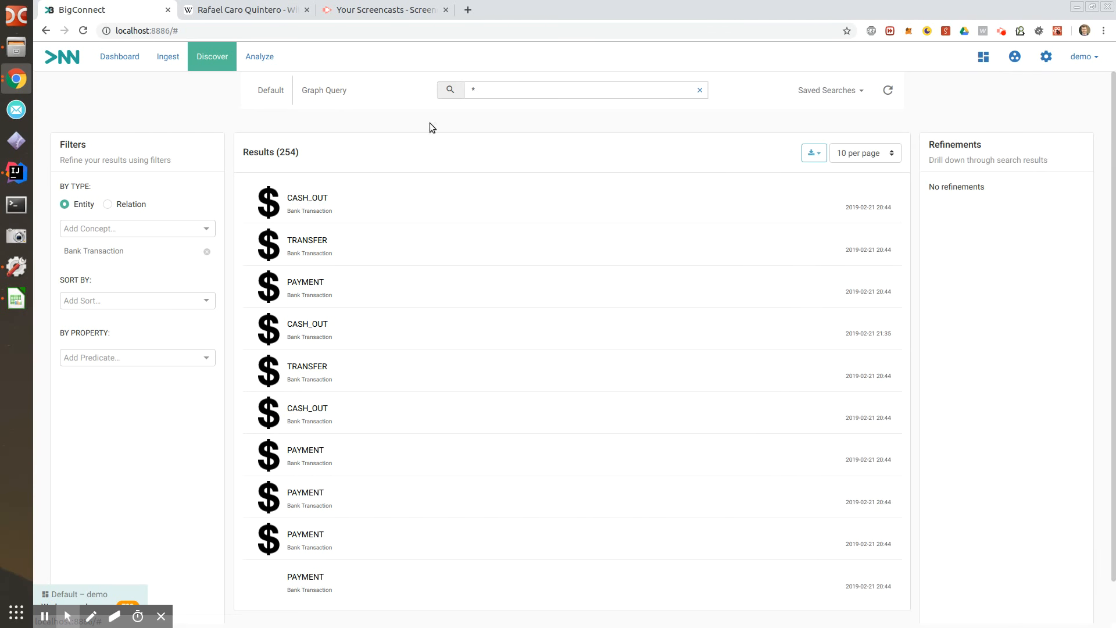
Create a new Charts analysis in Analyze and load the Bank Transactions dataset into it
click(272, 59)
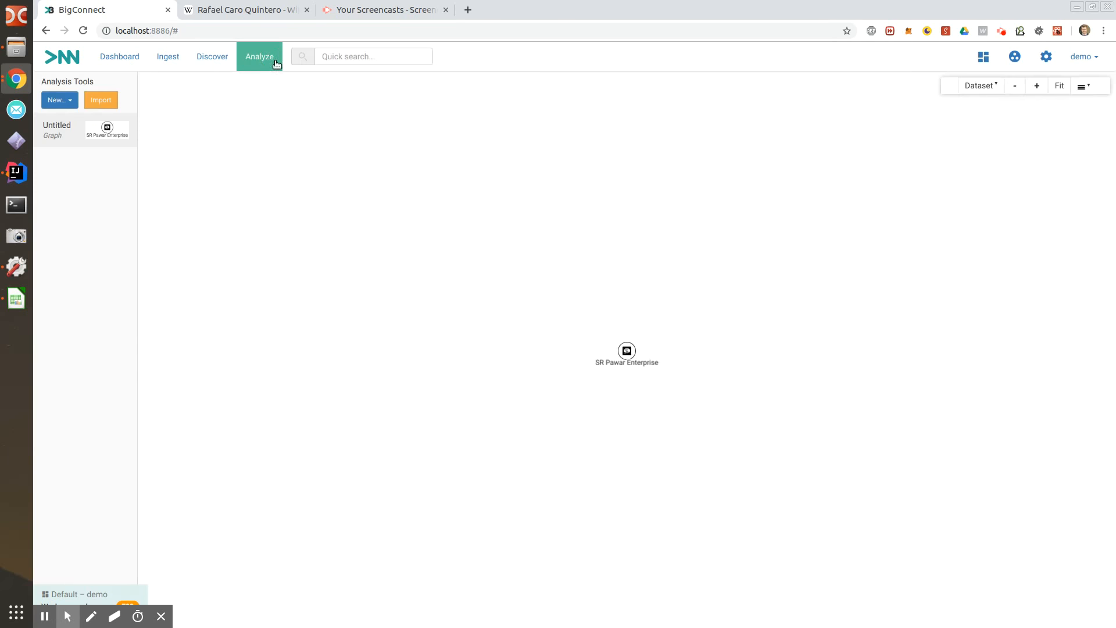
click(69, 101)
click(81, 127)
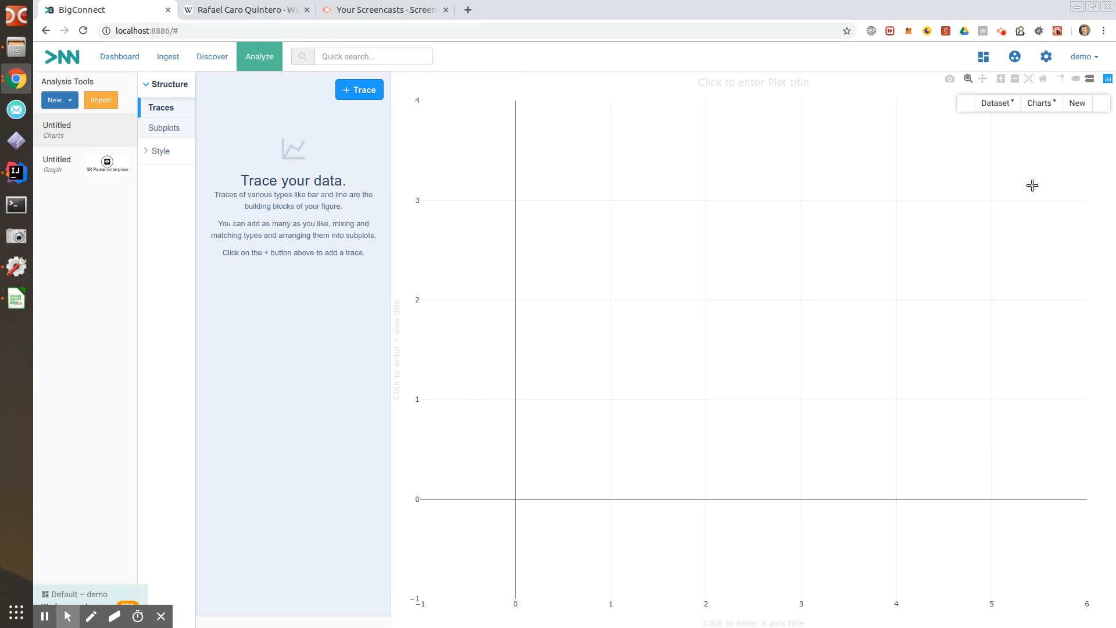
click(994, 103)
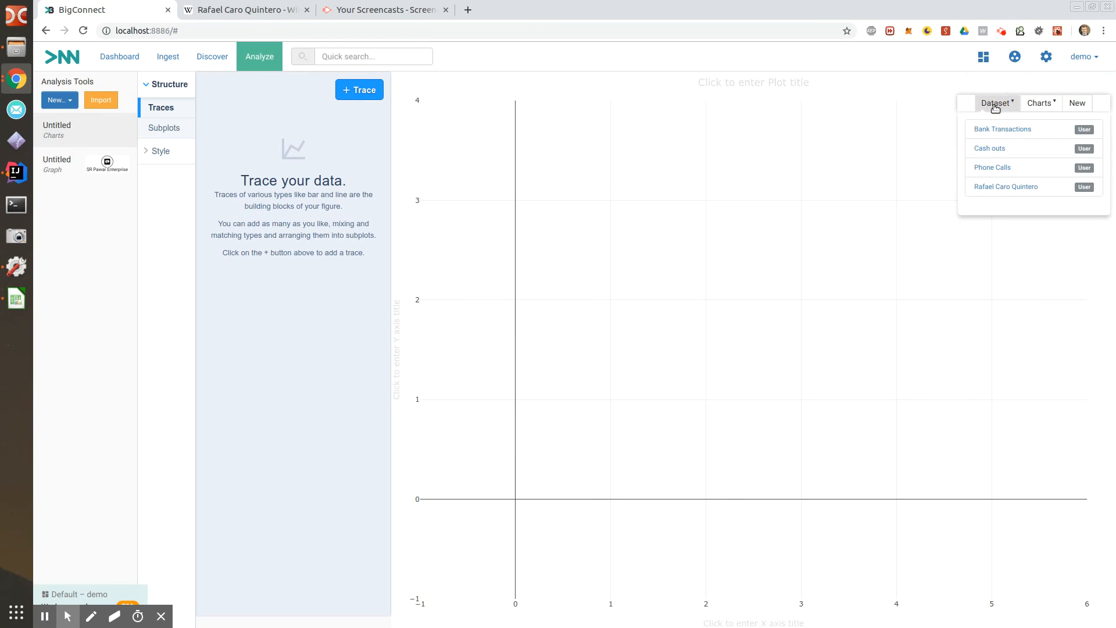
click(1009, 138)
click(996, 105)
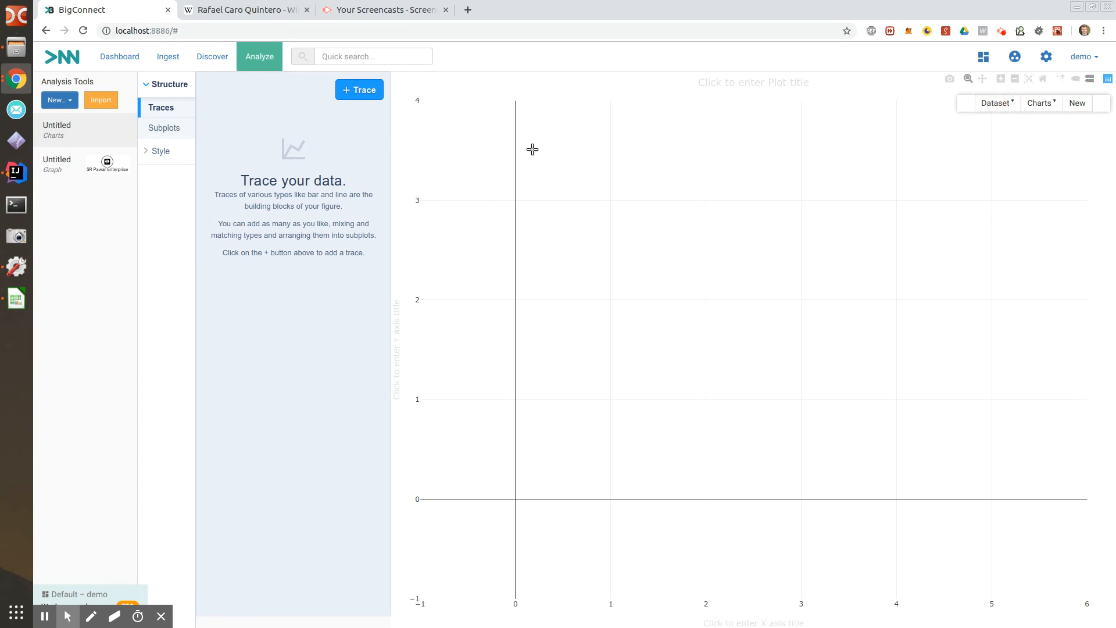
Add a Pie trace to the chart with amount as its values
click(360, 90)
click(306, 141)
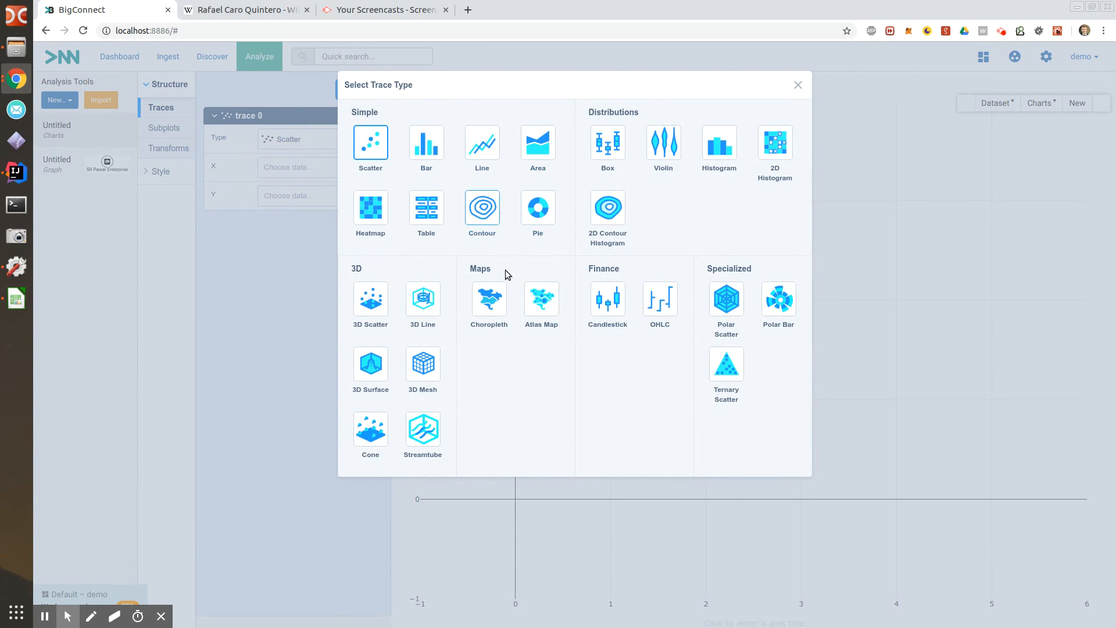
click(540, 213)
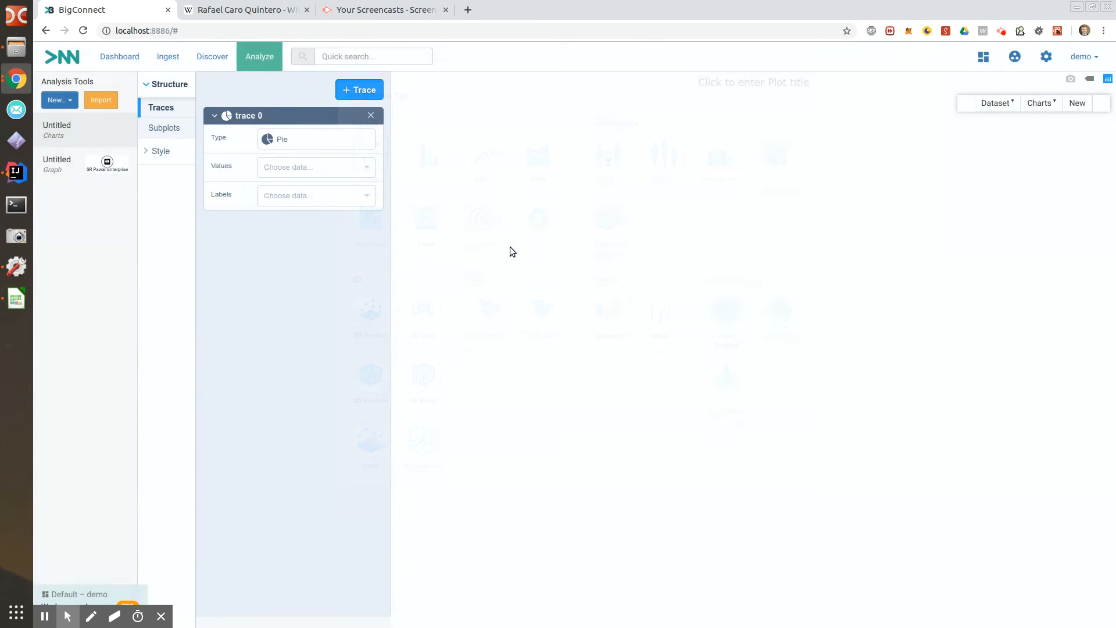
click(289, 167)
click(294, 208)
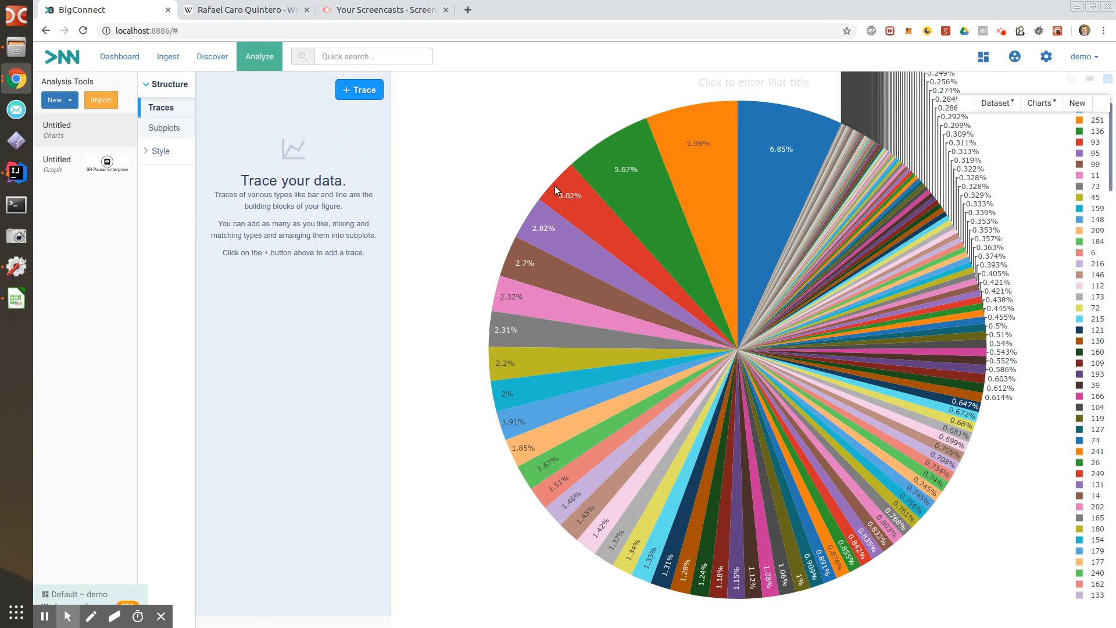
Reopen the chart from Analysis Tools, remove the extra trace 1, and expand trace 0
click(267, 125)
click(58, 158)
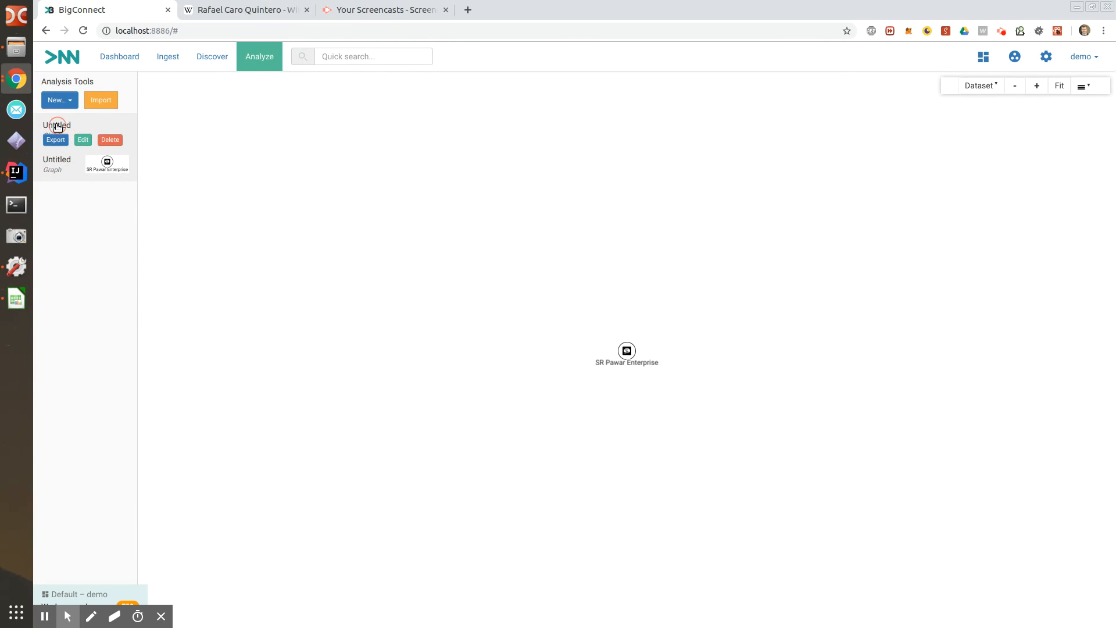
click(116, 127)
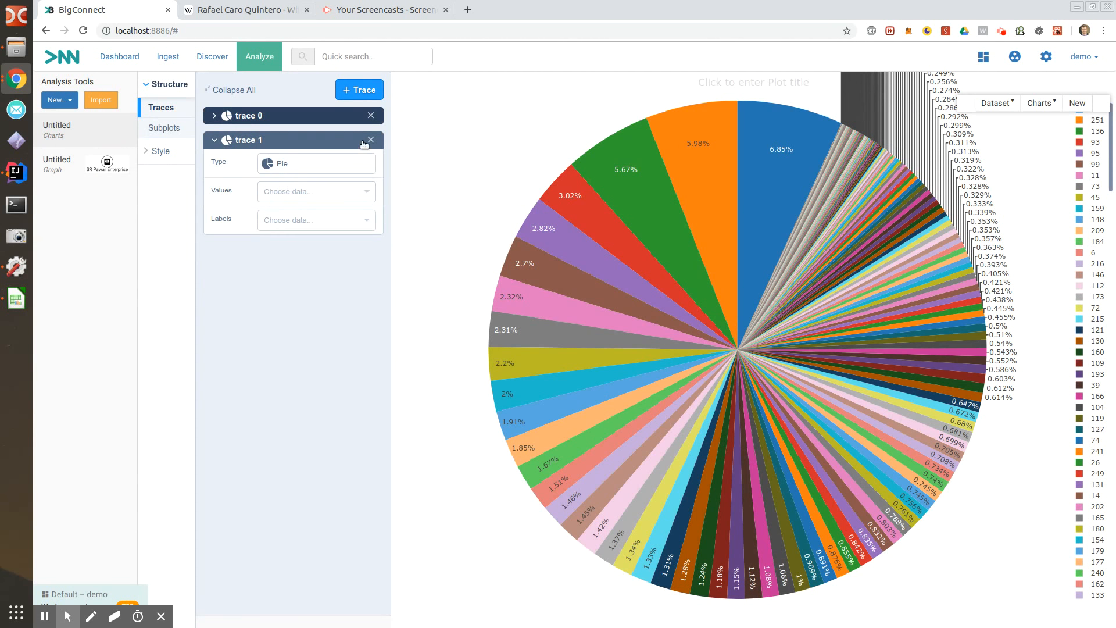
click(212, 117)
click(246, 118)
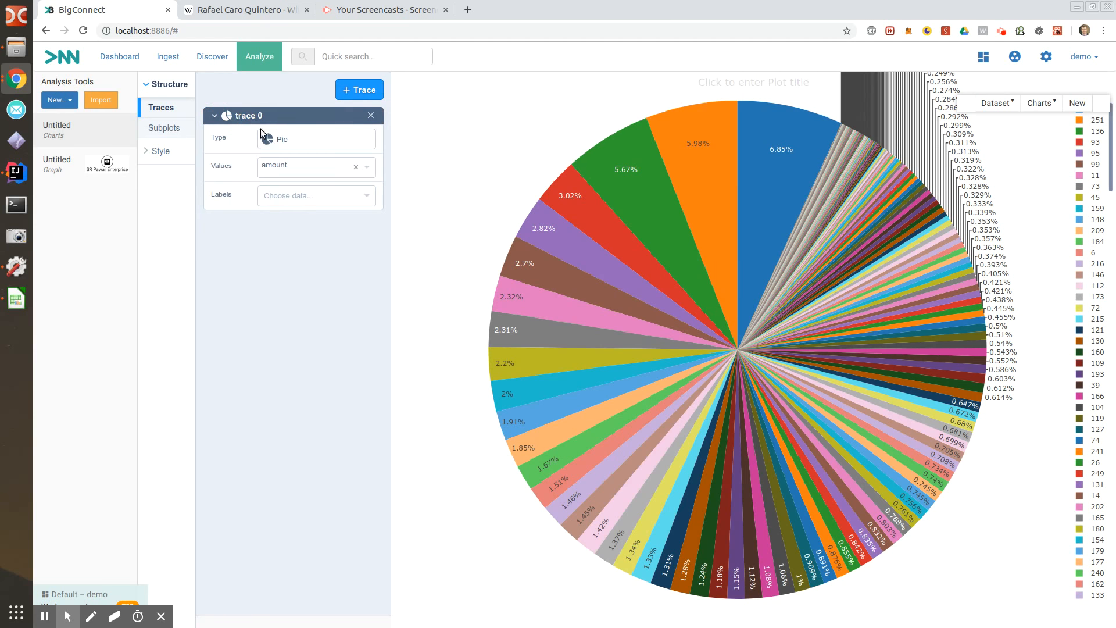
Set the pie trace's labels to title to group the amounts by transaction type
click(286, 169)
click(248, 201)
click(279, 196)
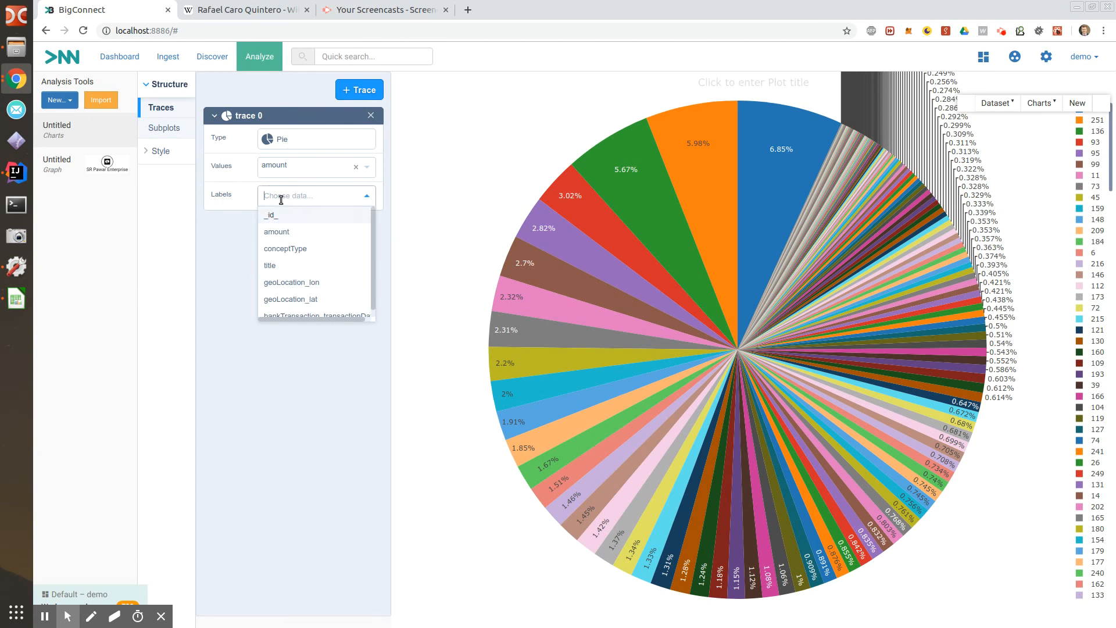
click(279, 263)
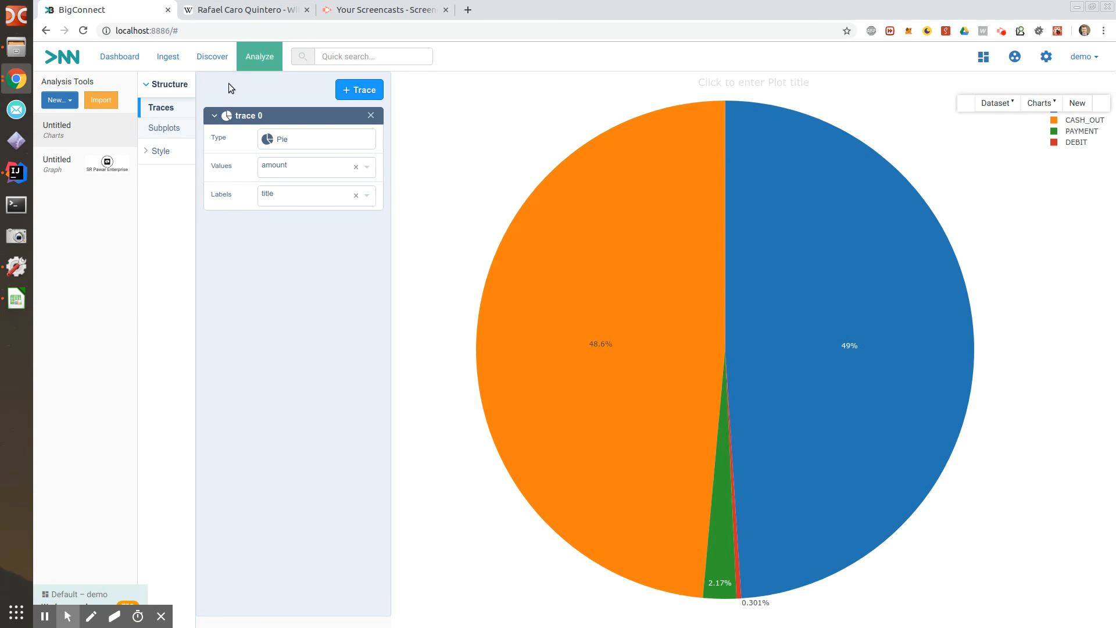
Add SR Pawar Enterprise's related Bank Account entities to the graph with any relationship, and arrange them below the company
click(58, 164)
drag(625, 351, 533, 282)
right_click(541, 280)
click(559, 387)
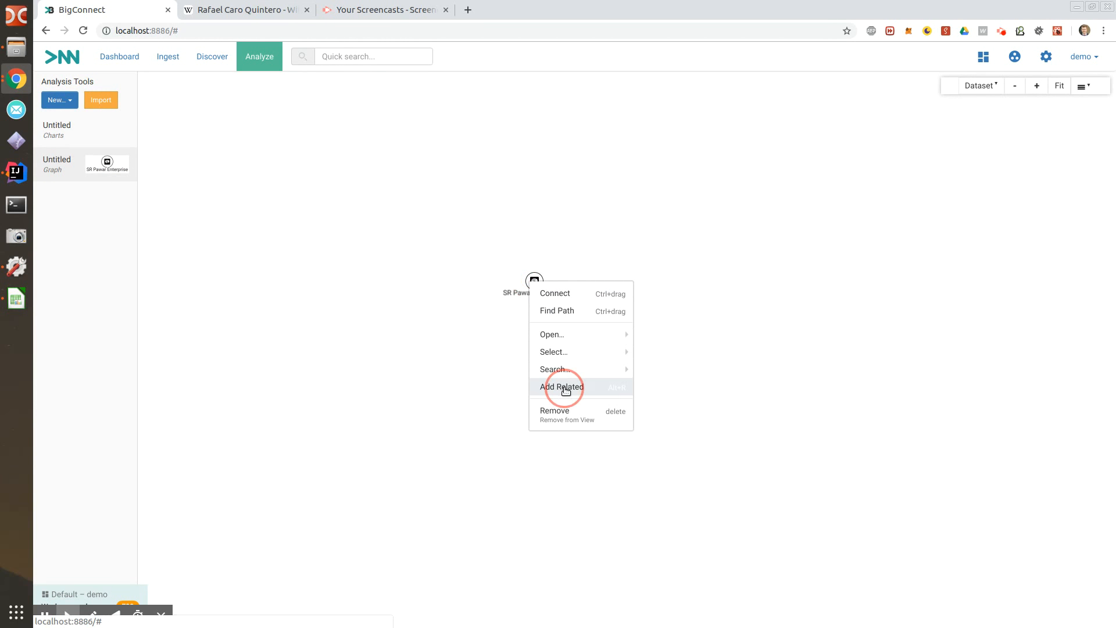
click(508, 198)
click(521, 216)
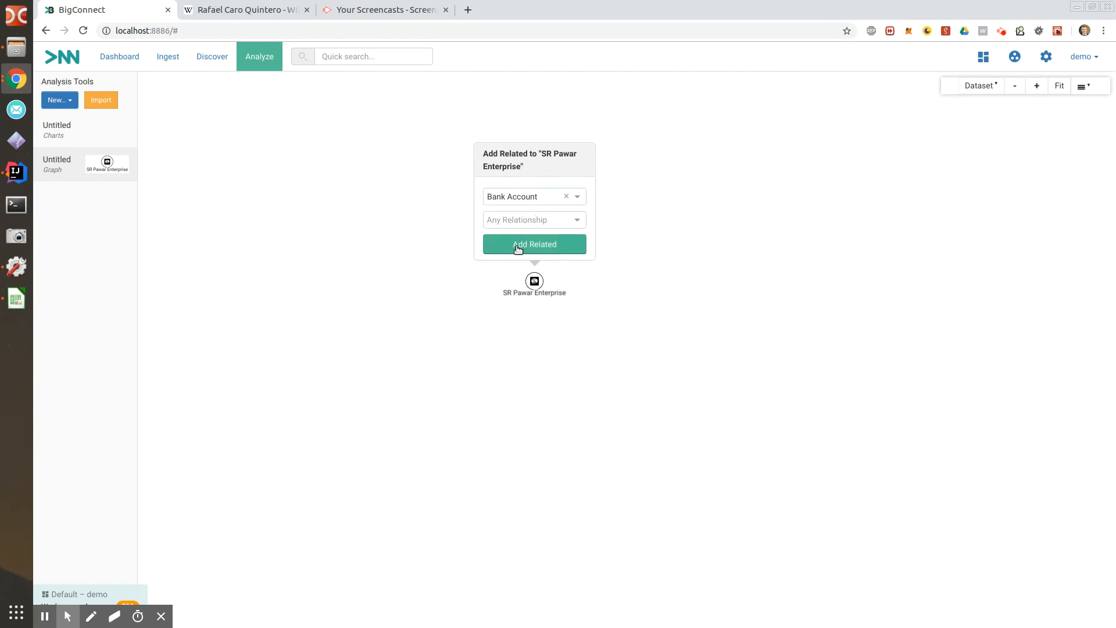
click(516, 247)
drag(550, 253, 606, 187)
drag(631, 335, 607, 307)
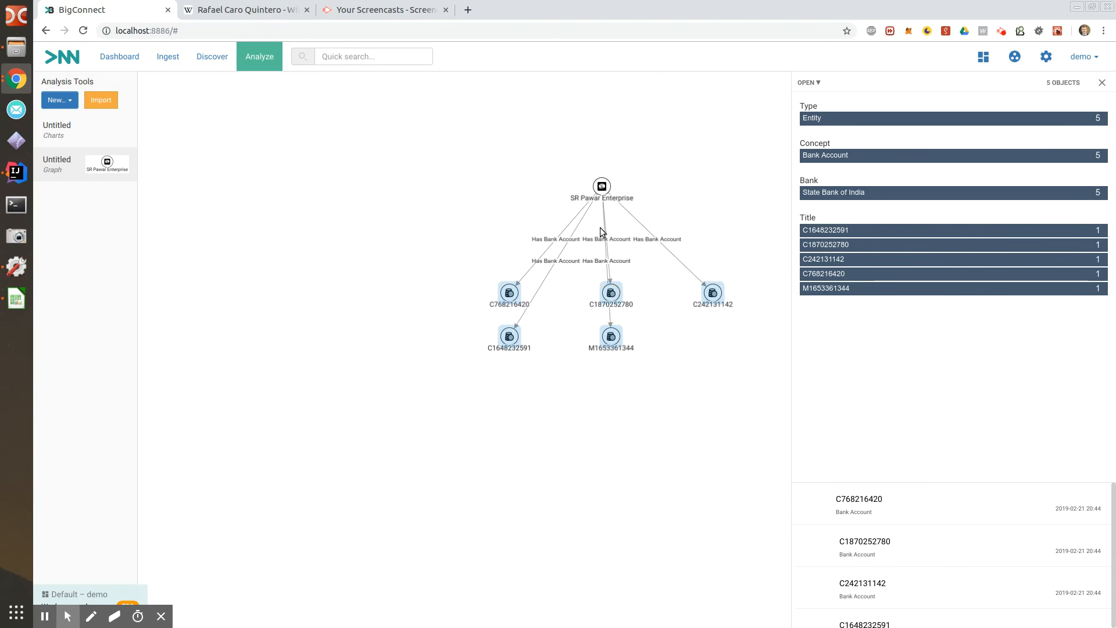
Add the related Bank Transaction entities of the five selected bank accounts to the graph with any relationship
right_click(602, 297)
click(640, 367)
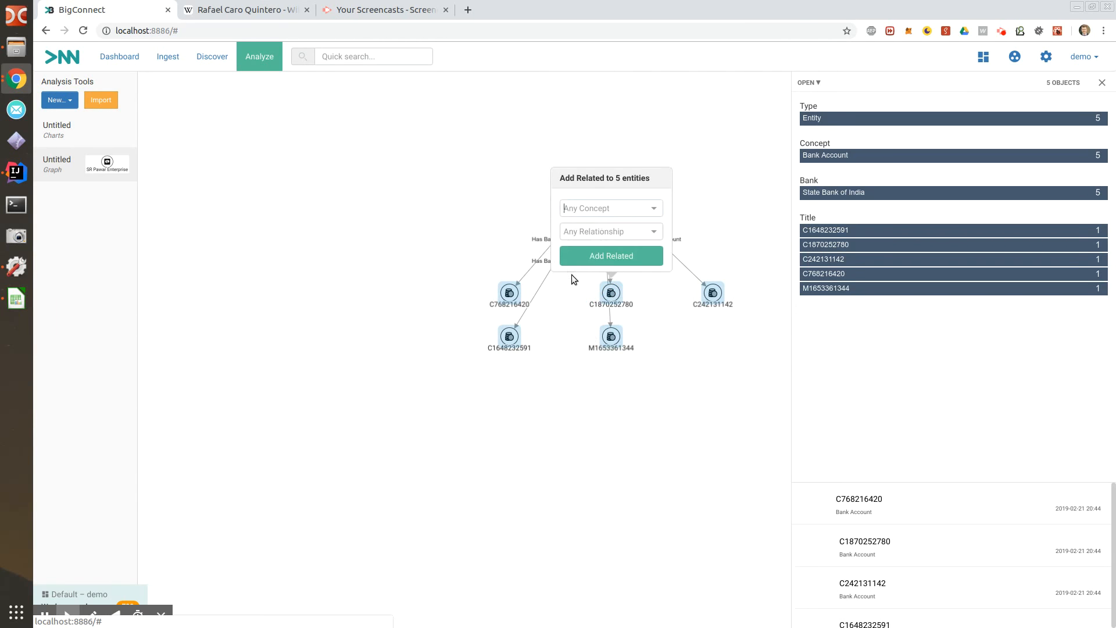
click(604, 208)
click(599, 242)
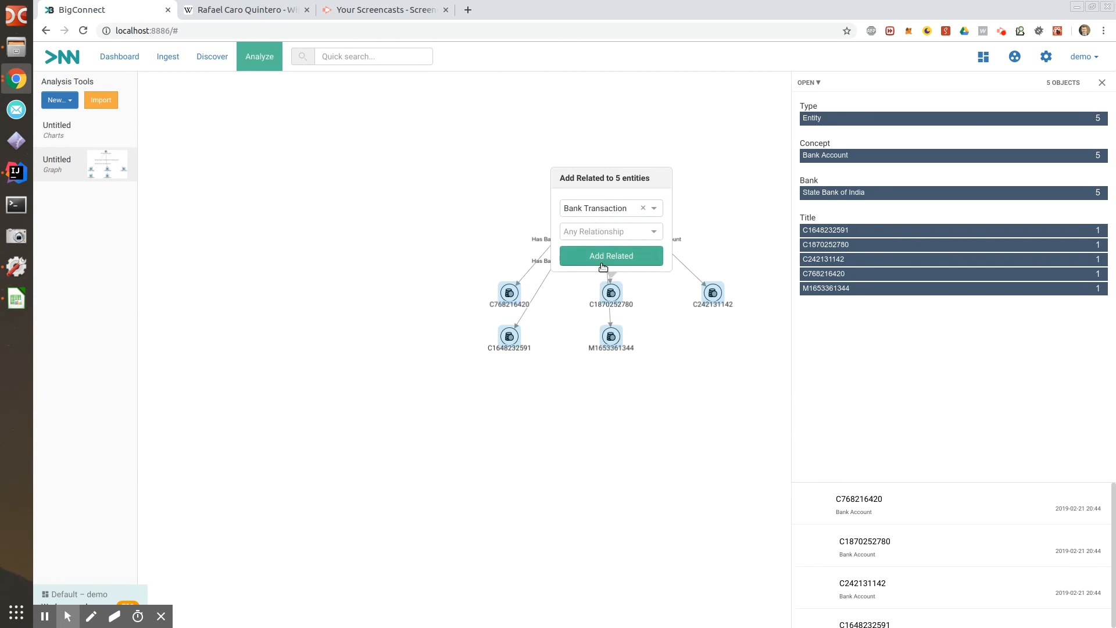
click(603, 256)
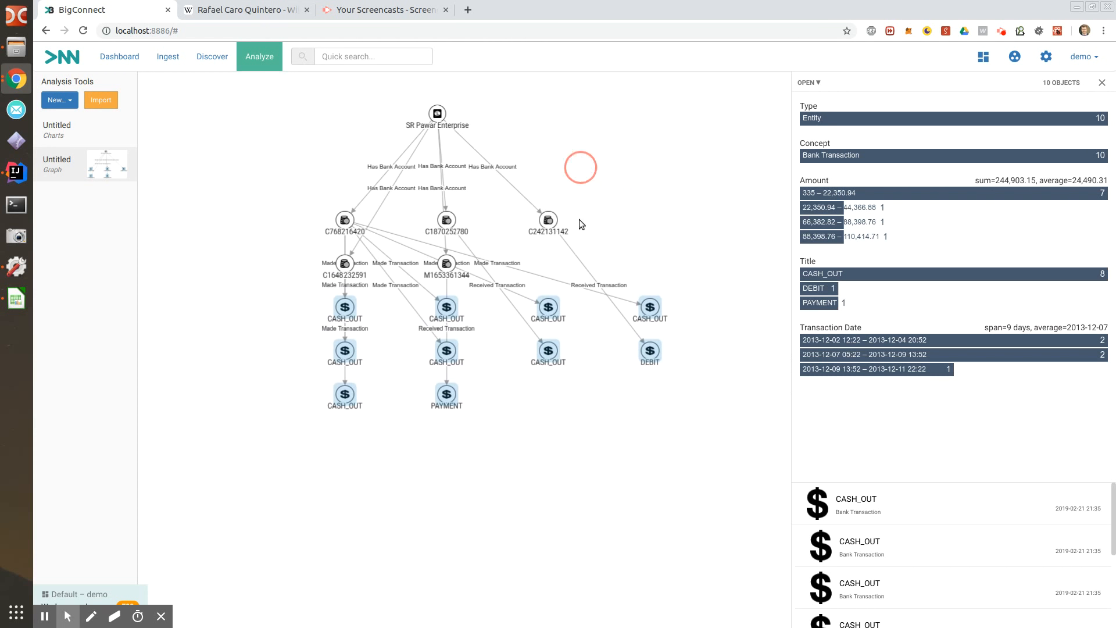
Copy only the CASH_OUT transactions from the graph and paste them into a new map
click(835, 274)
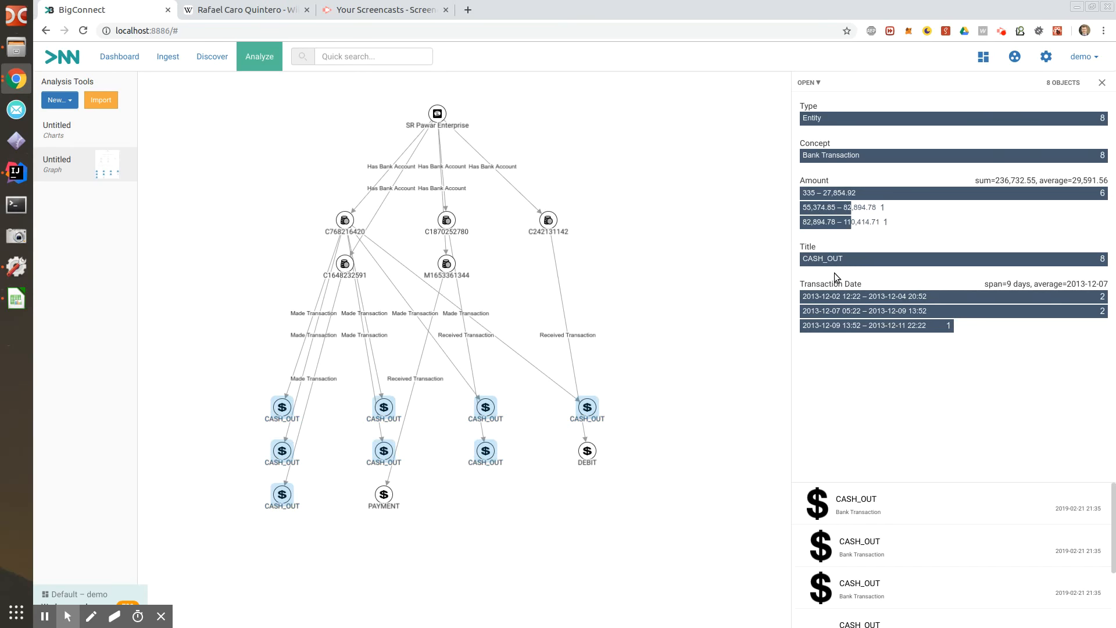
key(ctrl+c)
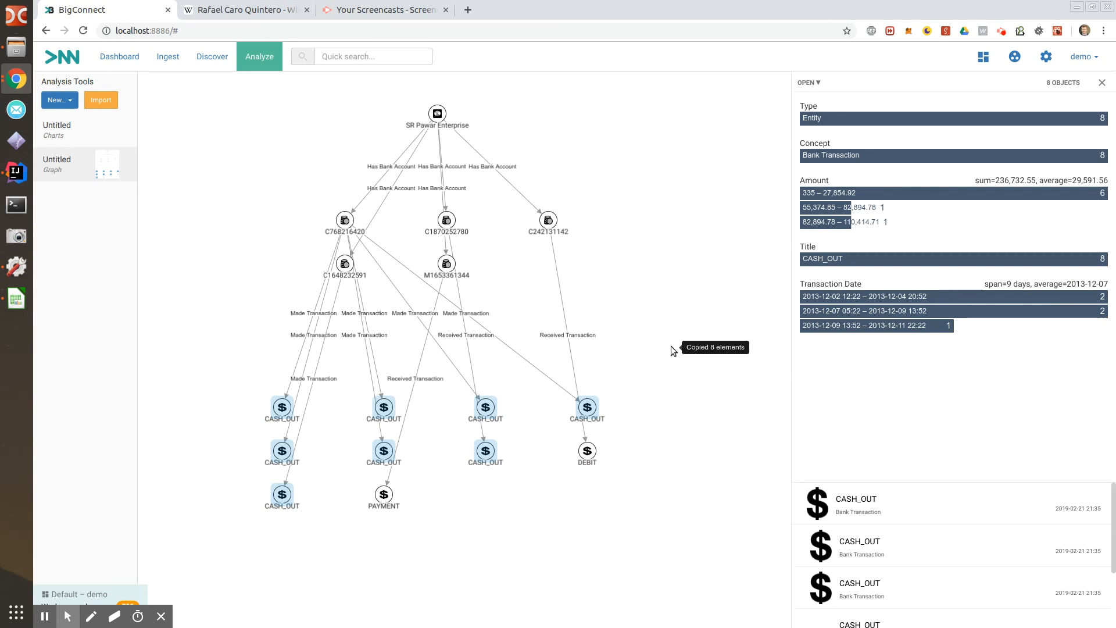
click(65, 100)
click(63, 157)
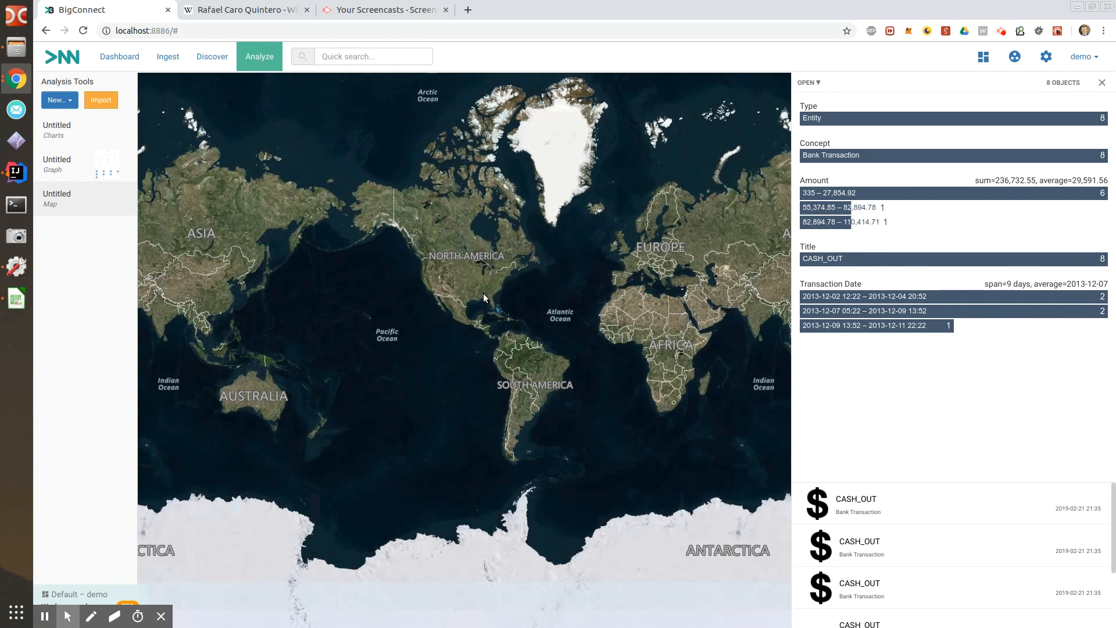
key(ctrl+v)
Examine where the pasted CASH_OUT transactions are located on the map, from country level down to the streets
drag(619, 347, 392, 332)
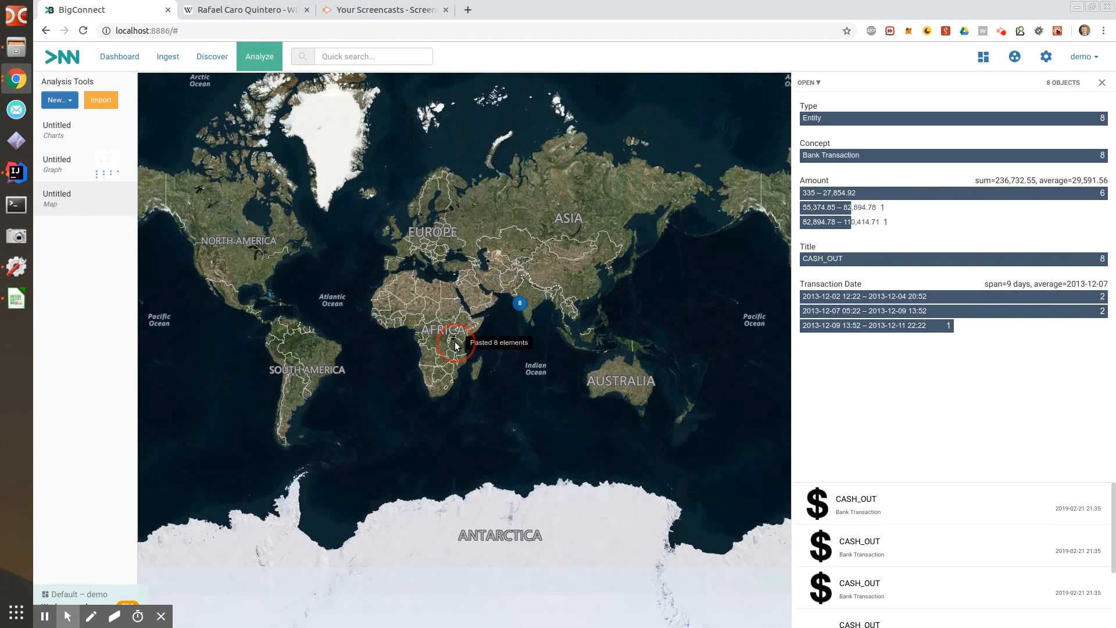
click(544, 351)
scroll(547, 320, up, 5)
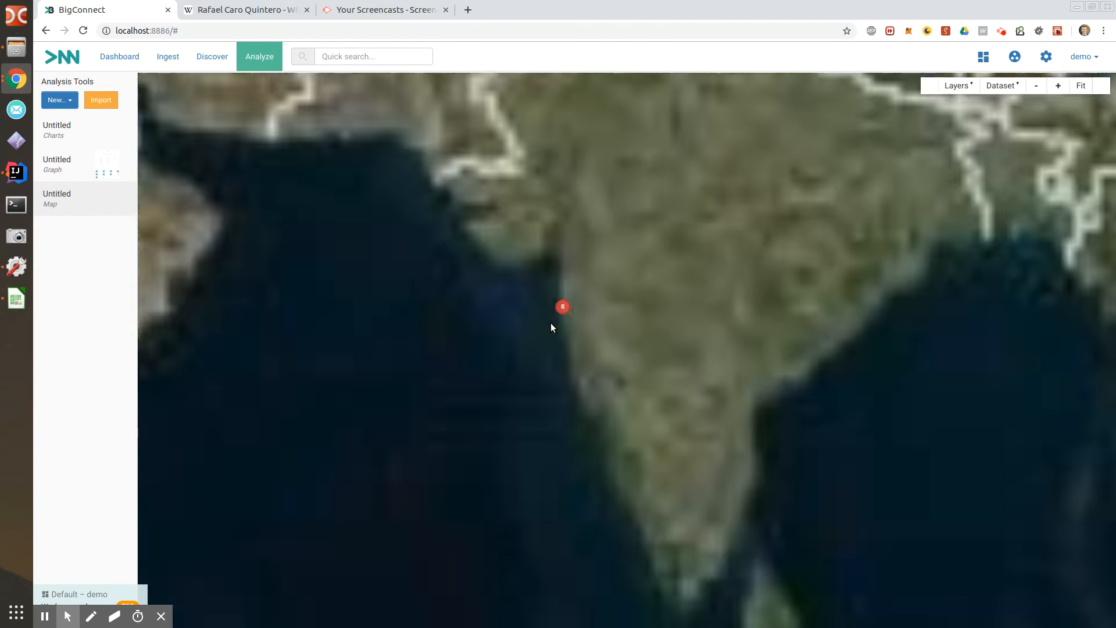
mouse_move(541, 283)
mouse_down()
mouse_move(588, 339)
mouse_move(672, 377)
mouse_up()
drag(531, 263, 626, 346)
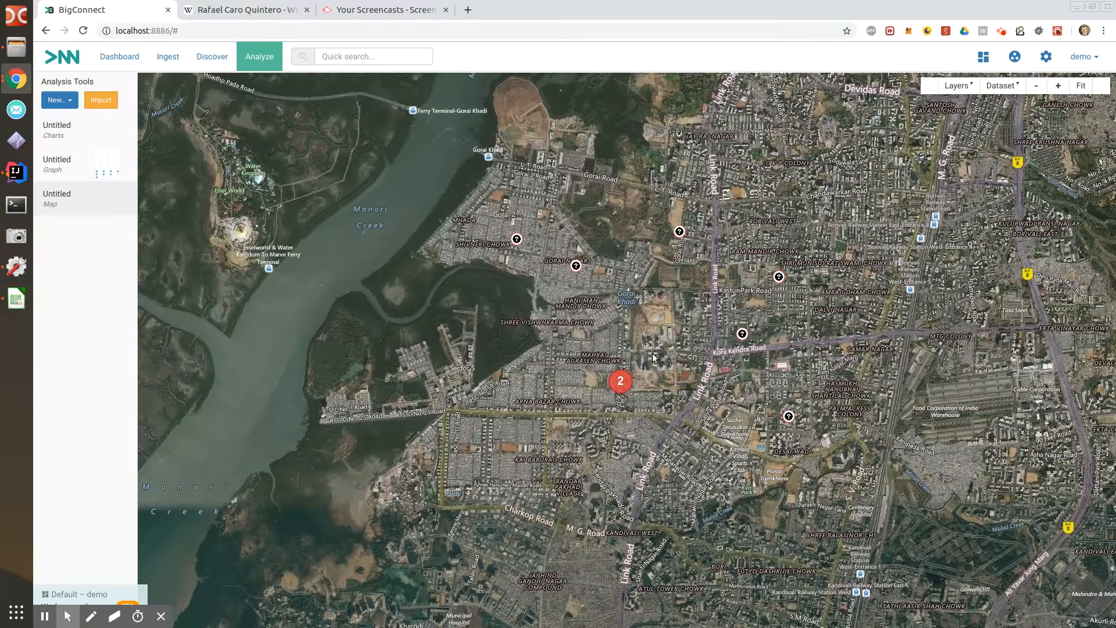
double_click(652, 353)
drag(656, 348, 623, 368)
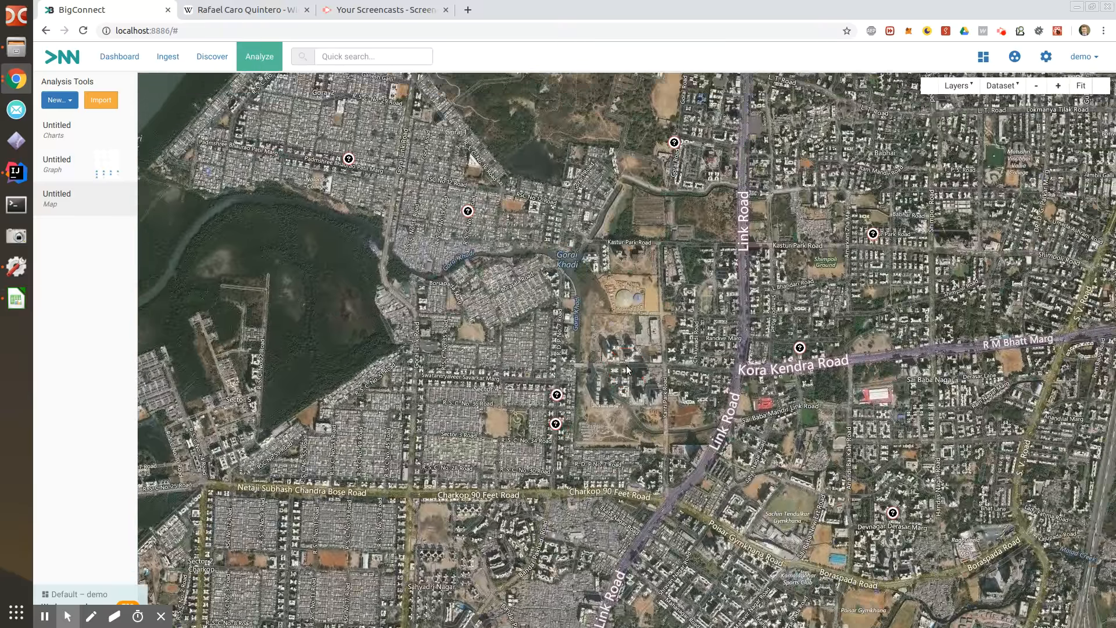
scroll(632, 350, down, 1)
Turn on the map's Heatmap layer, turn off the Cluster layer, and inspect the transaction hot spots
click(958, 86)
click(937, 137)
click(937, 113)
drag(795, 225, 753, 172)
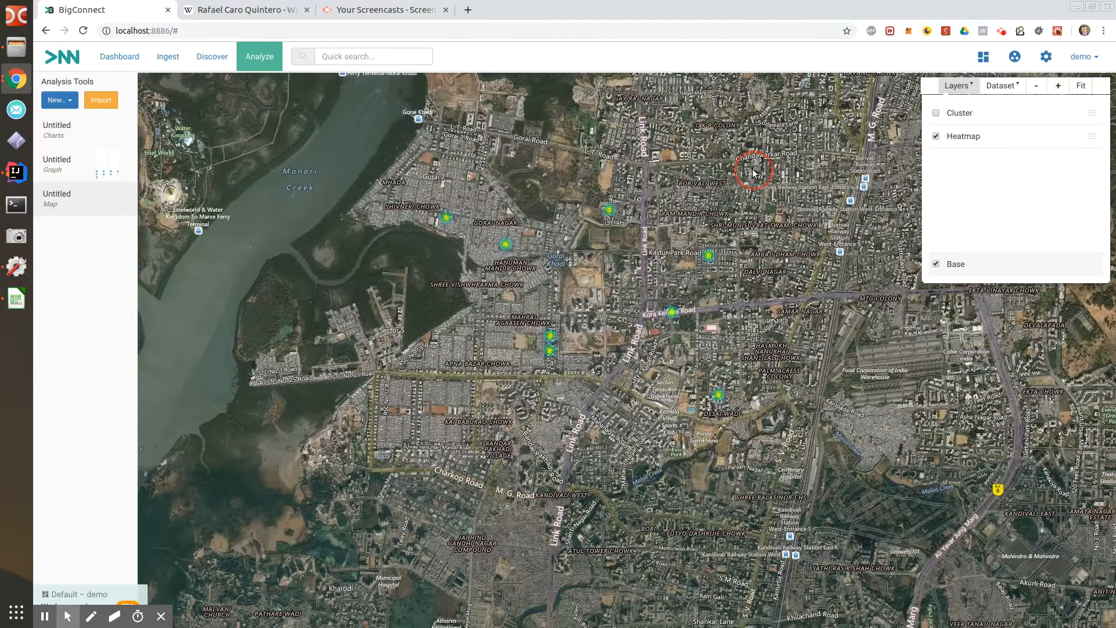
click(935, 136)
scroll(721, 274, down, 3)
drag(736, 295, 660, 319)
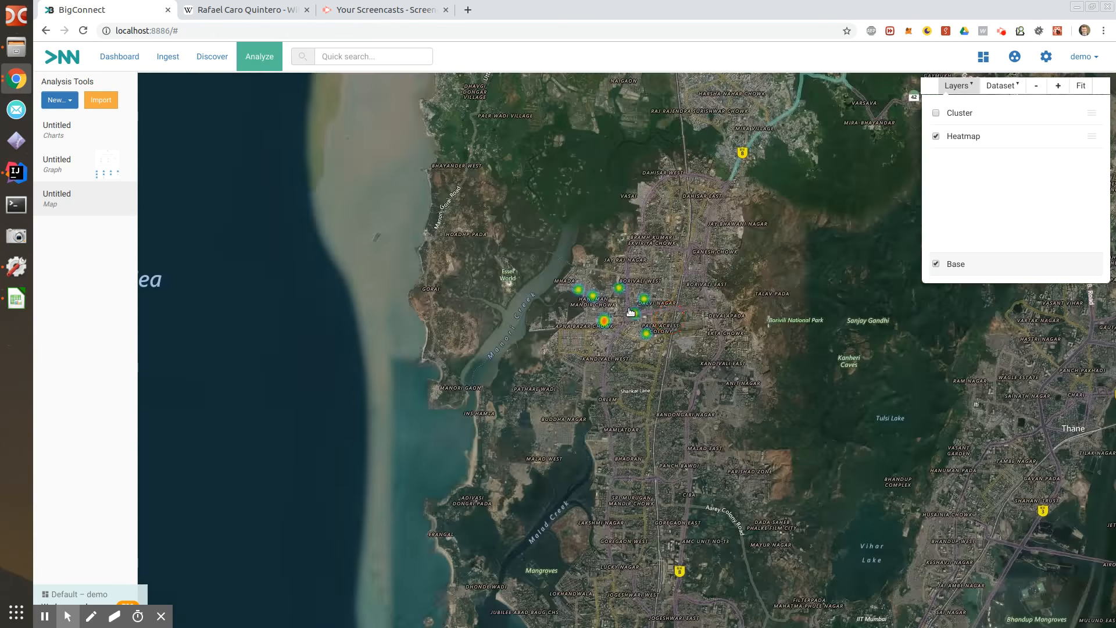
scroll(631, 310, up, 3)
click(892, 167)
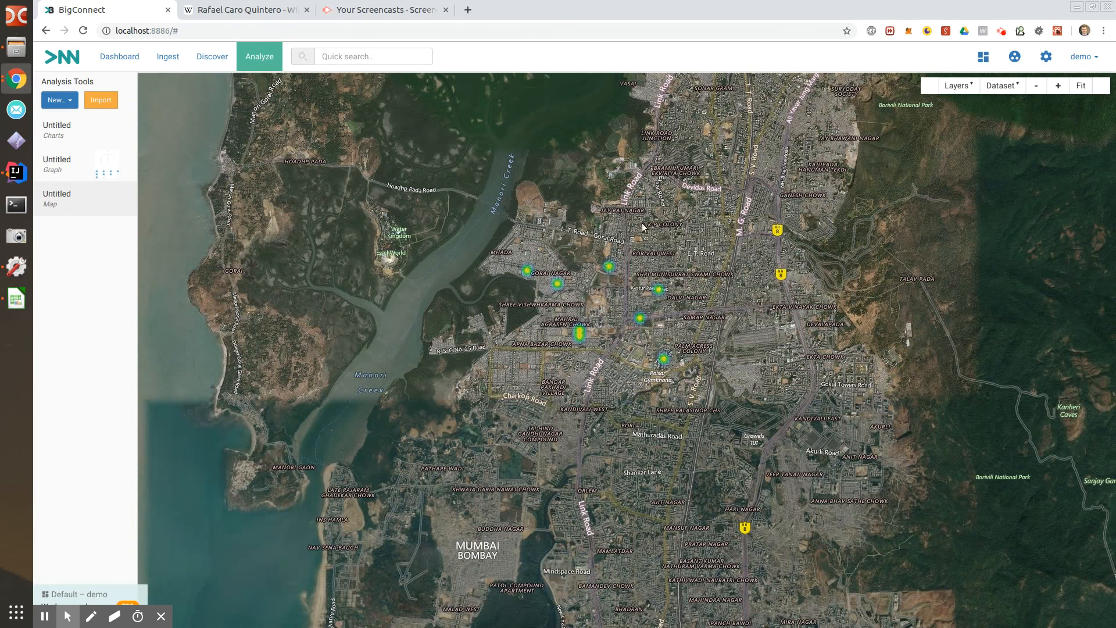
Clear the previous search in Discover and add a Geolocation property filter
click(106, 63)
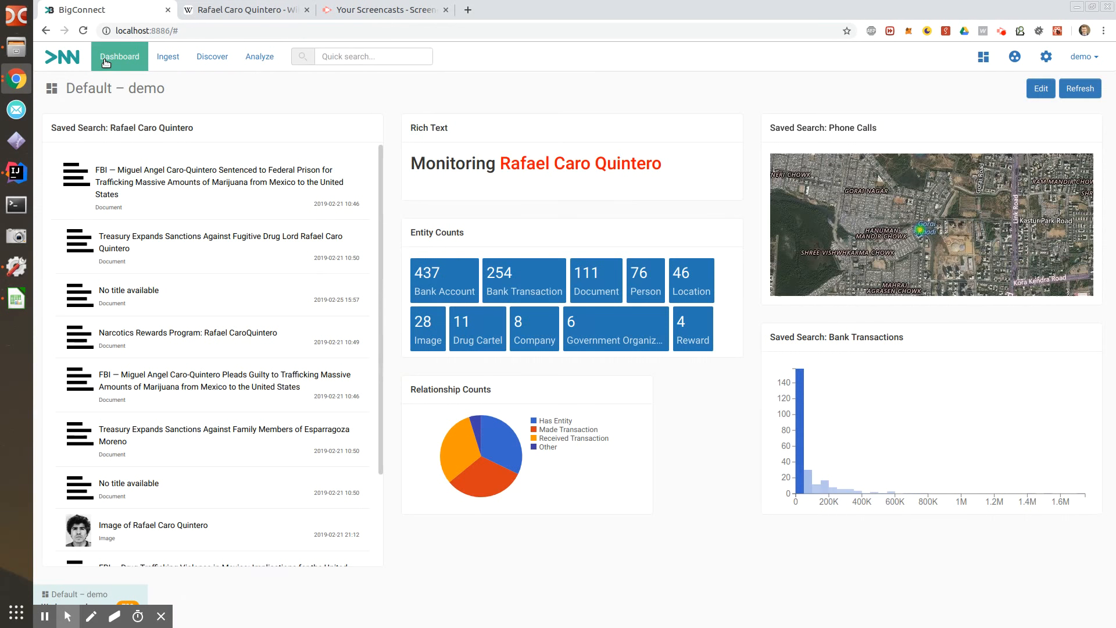
click(208, 63)
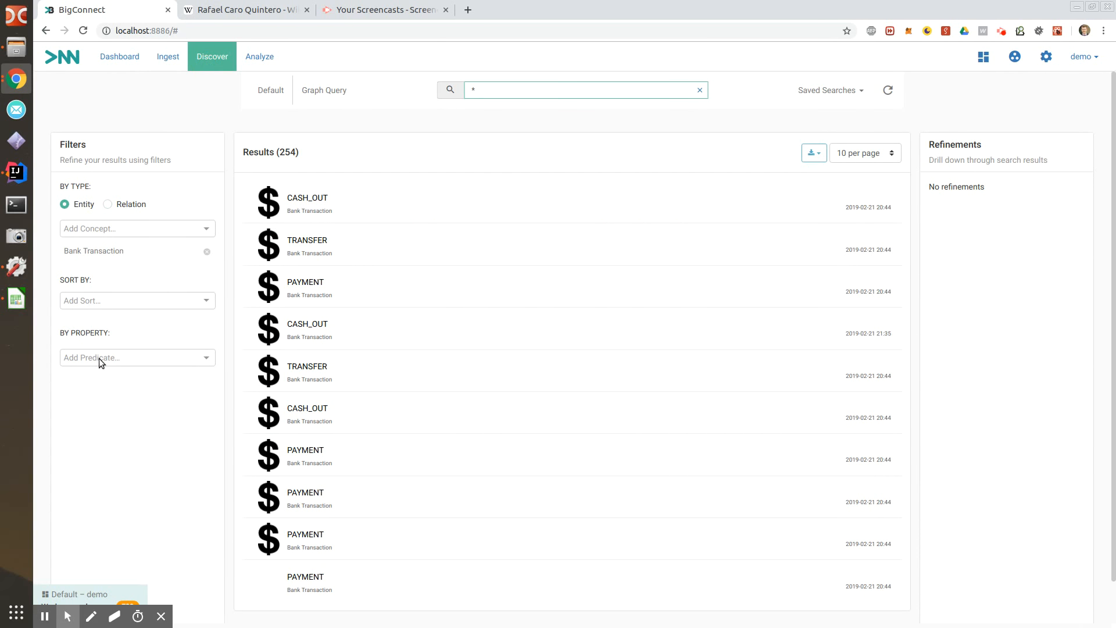
click(701, 93)
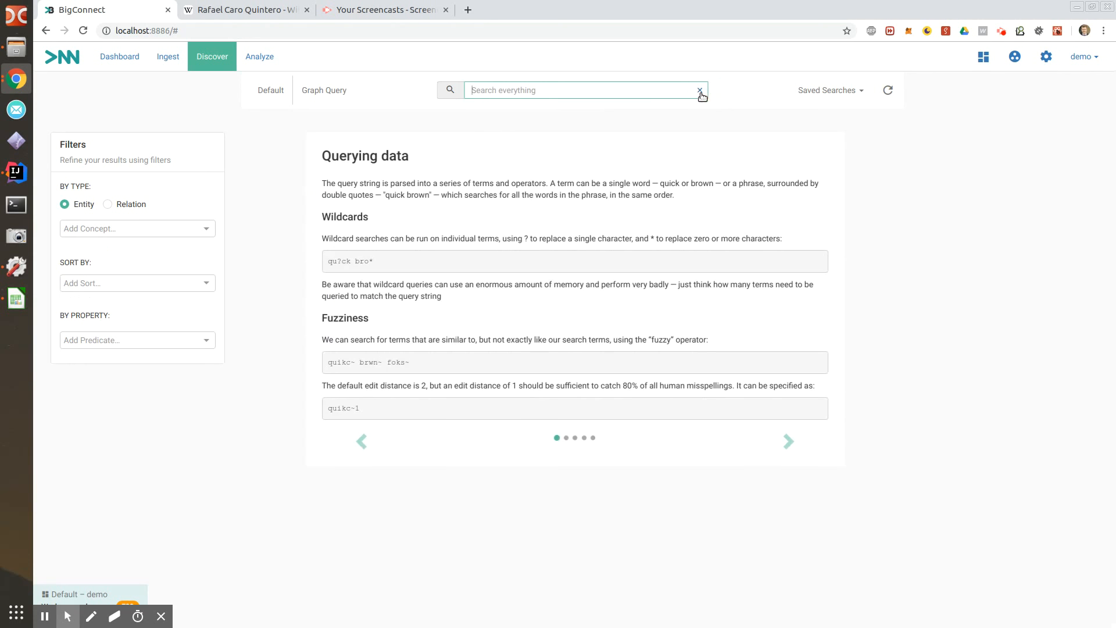
click(123, 344)
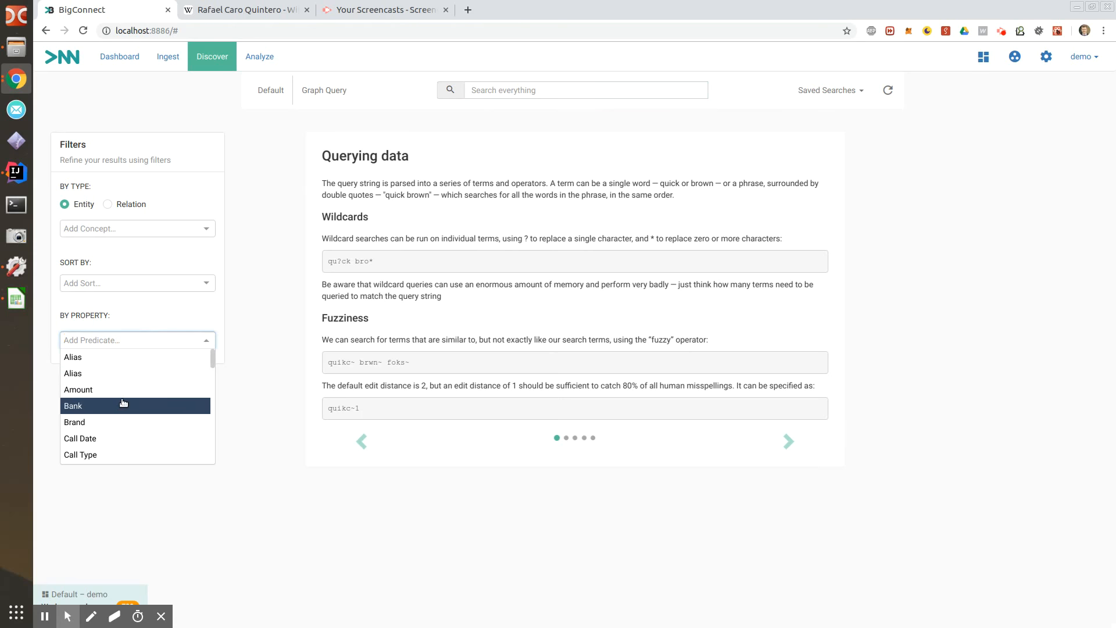
text(GE)
click(102, 375)
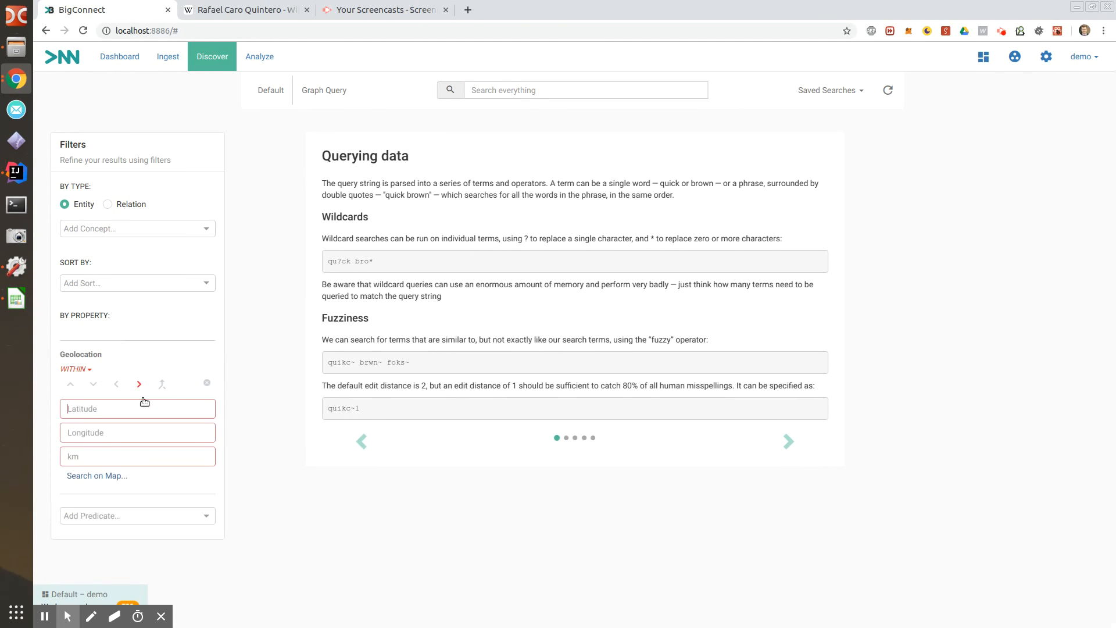
Define the geolocation search circle on the map, centred near latitude 19.214, longitude 72.836, with a radius of about 2.78 km
click(112, 477)
scroll(107, 275, down, 4)
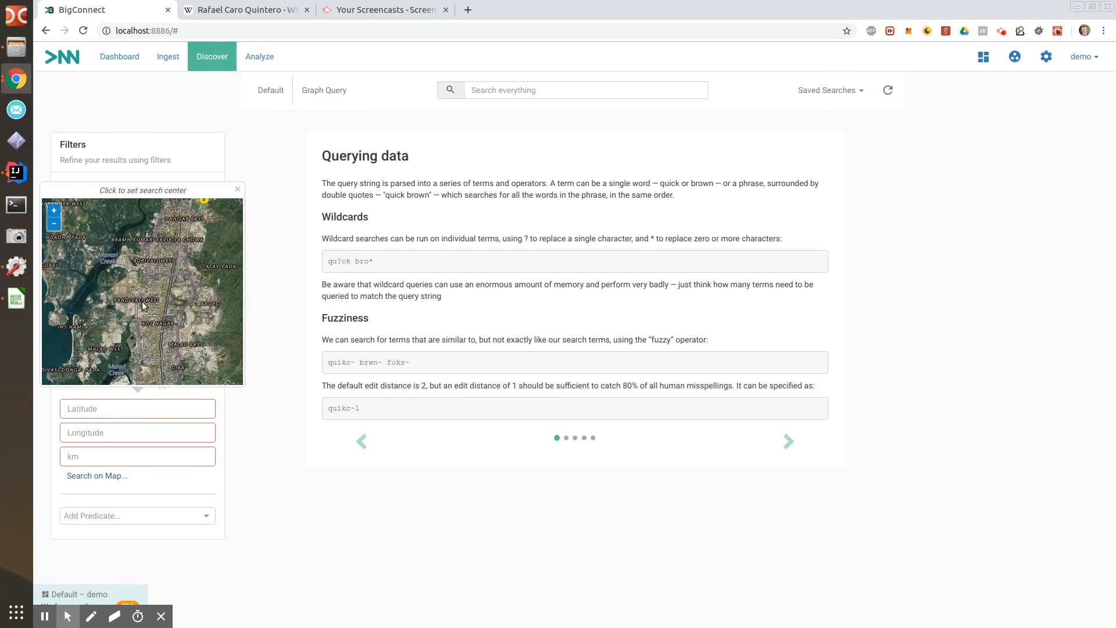
scroll(130, 285, up, 2)
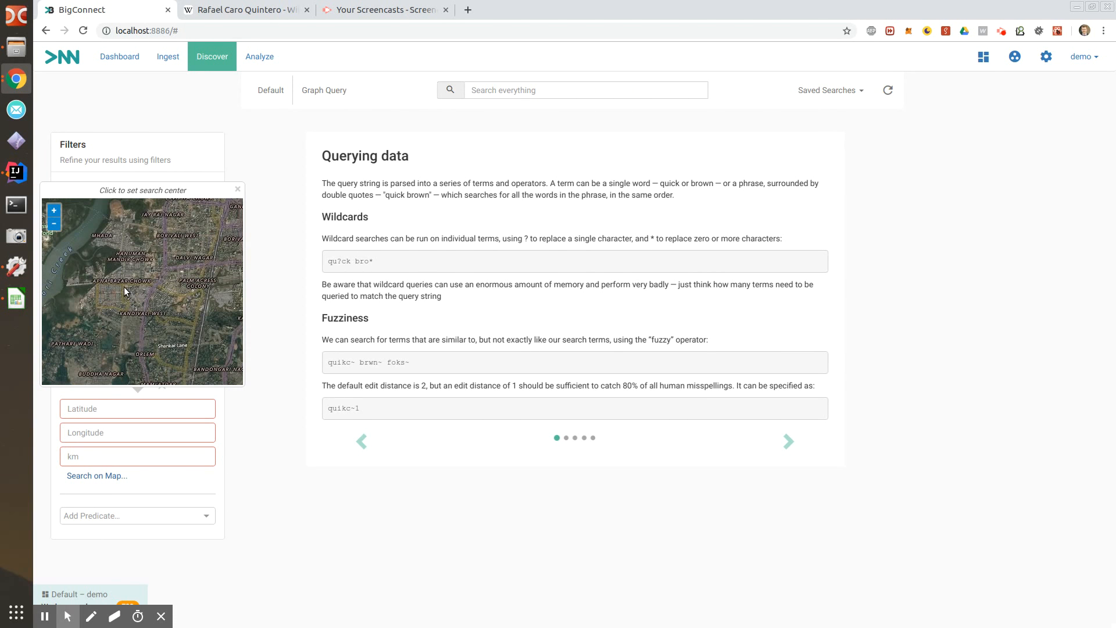
click(117, 285)
drag(128, 294, 154, 305)
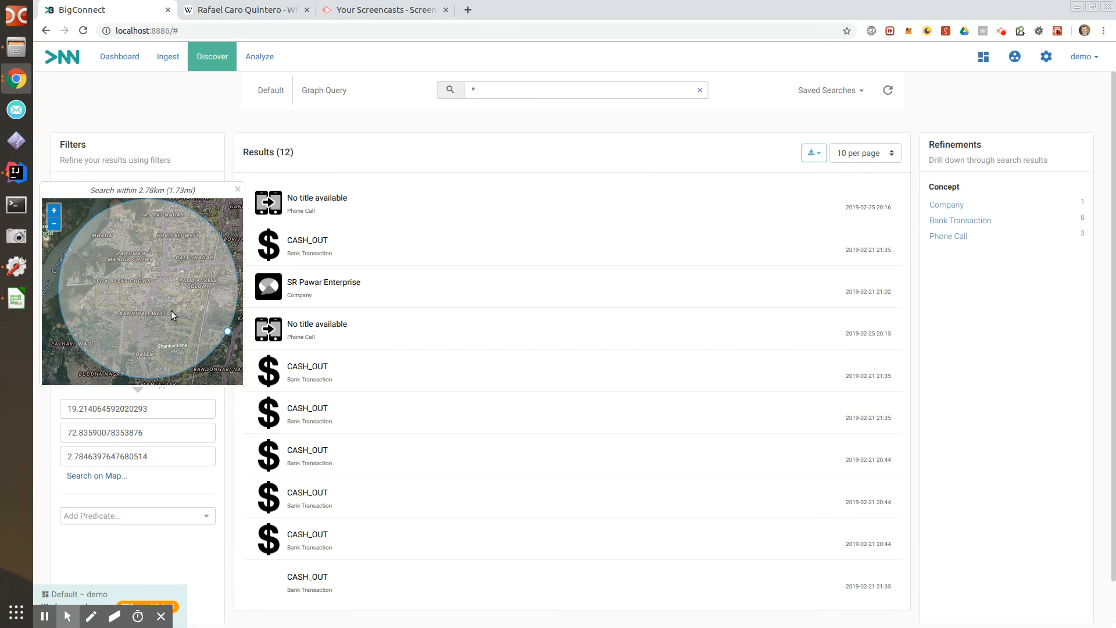
click(238, 189)
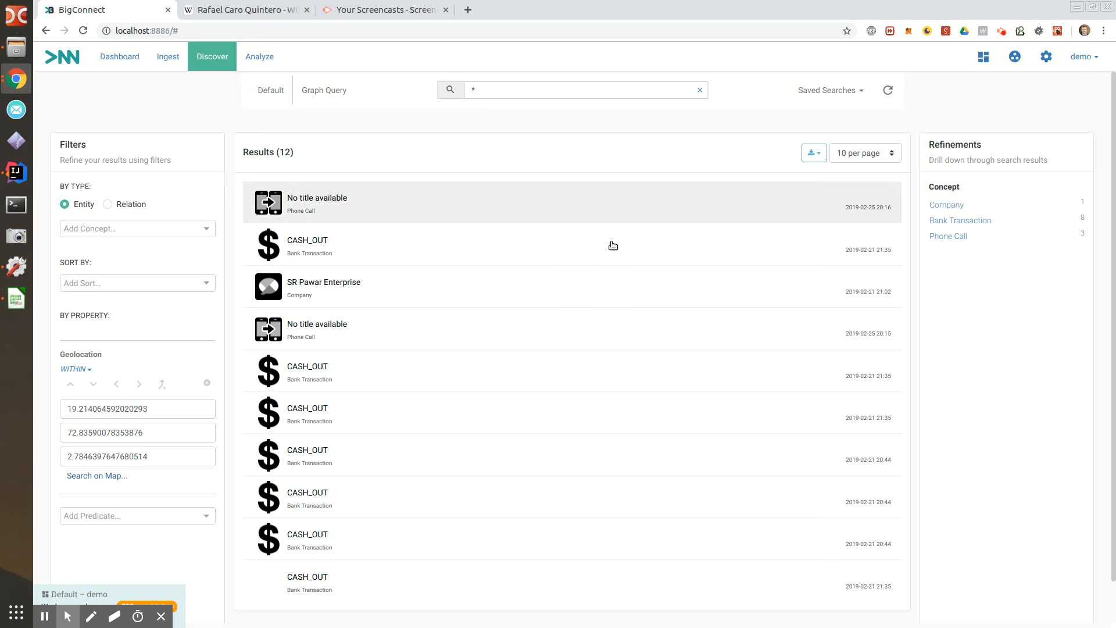
Refine the results to the Phone Call concept, then copy all the phone calls and paste them into the map
click(946, 236)
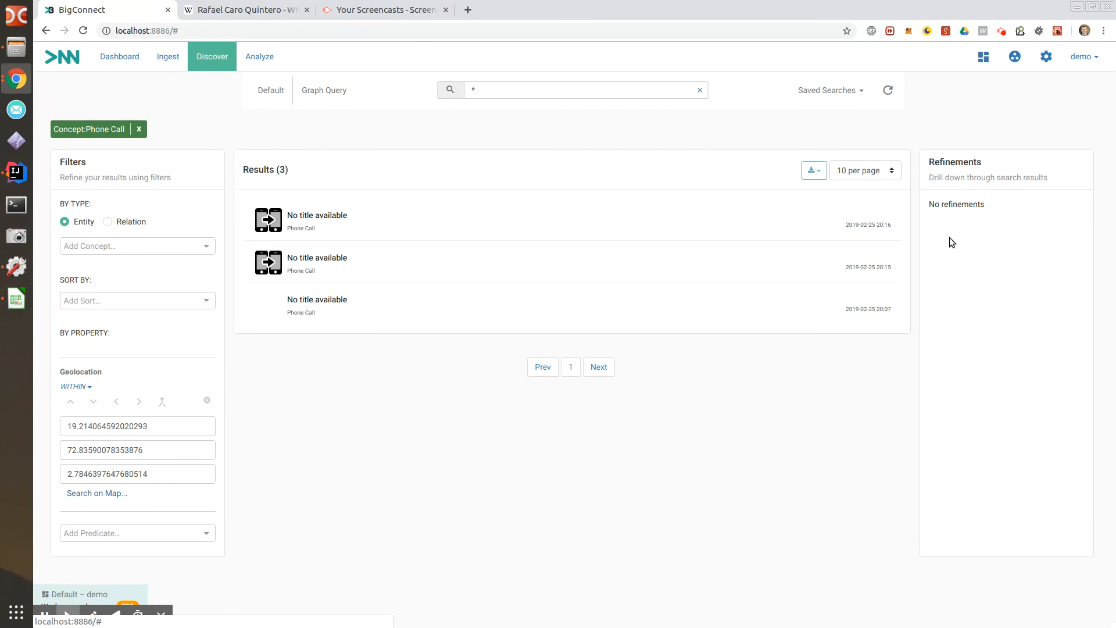
click(459, 224)
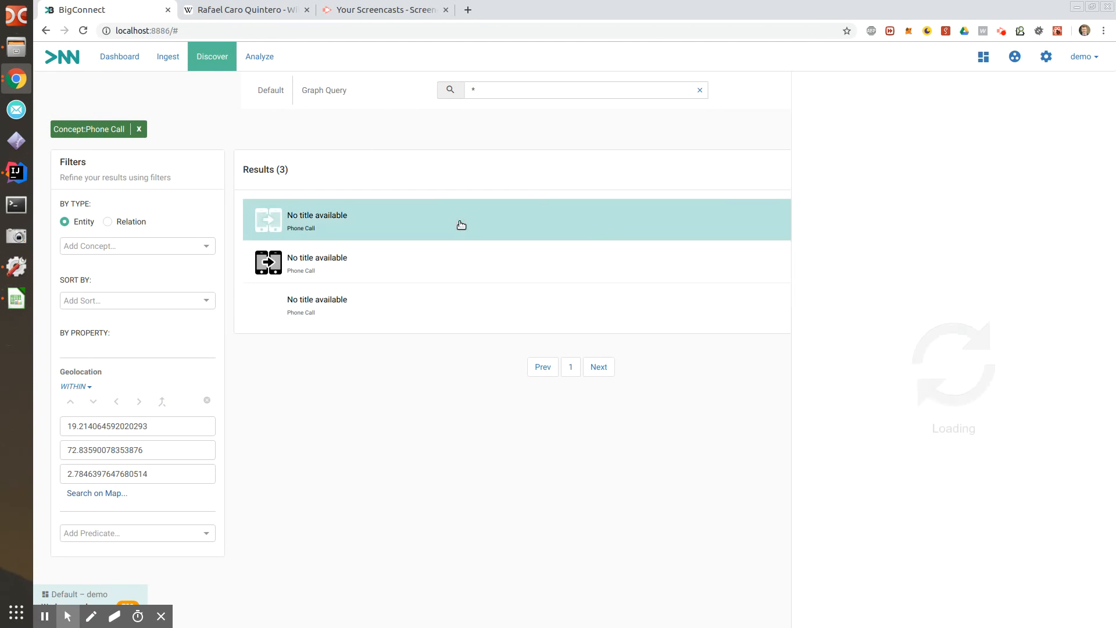
key(ctrl+a)
key(ctrl+c)
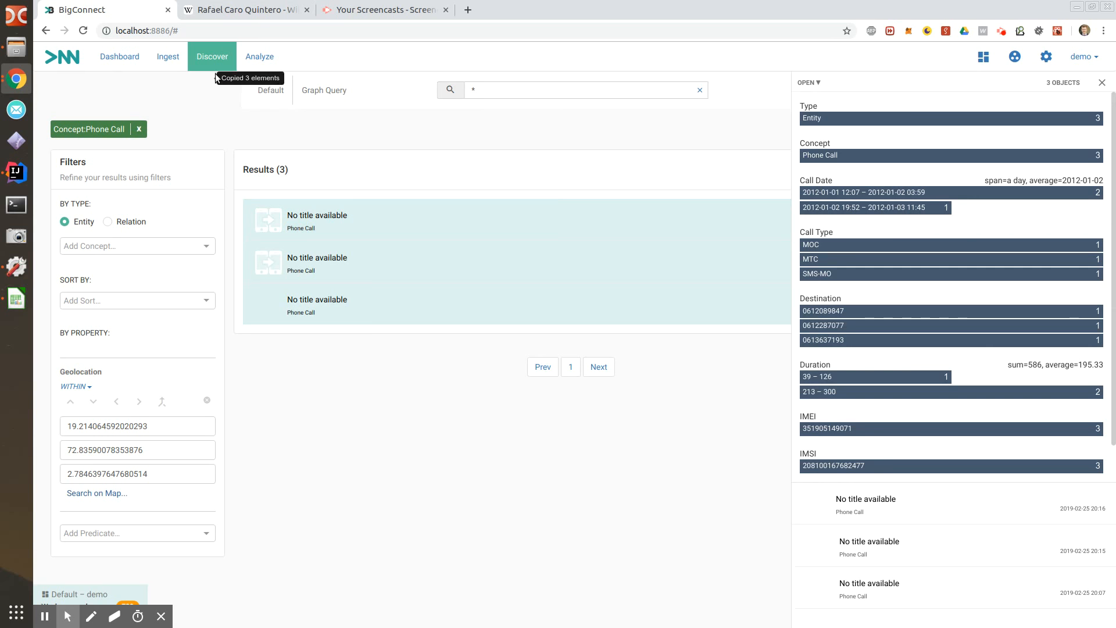
click(254, 58)
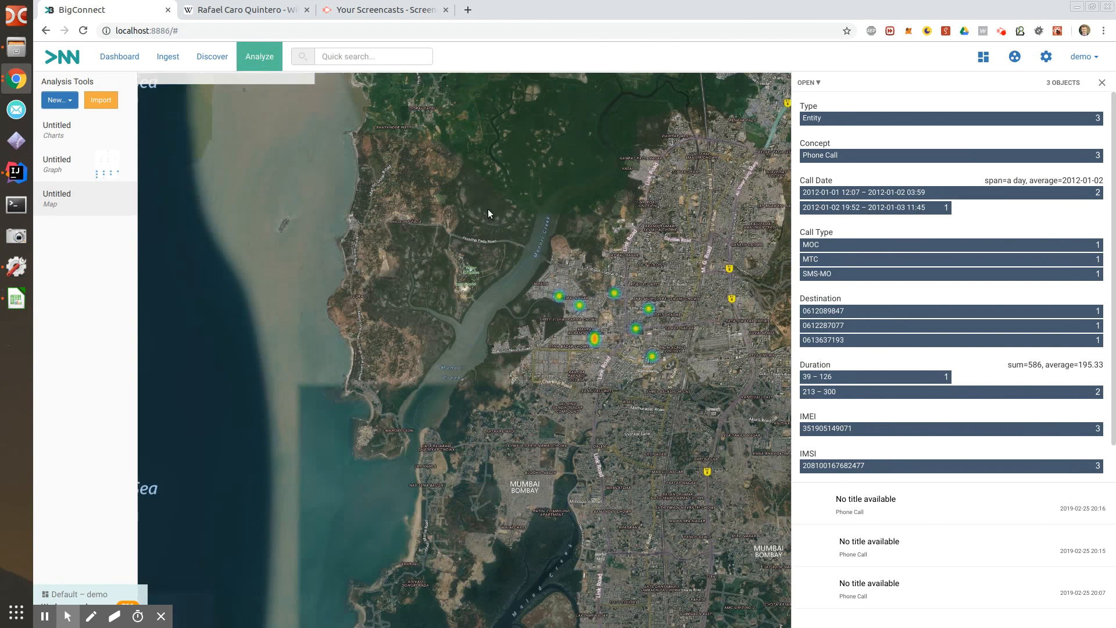
key(ctrl+v)
scroll(612, 309, up, 4)
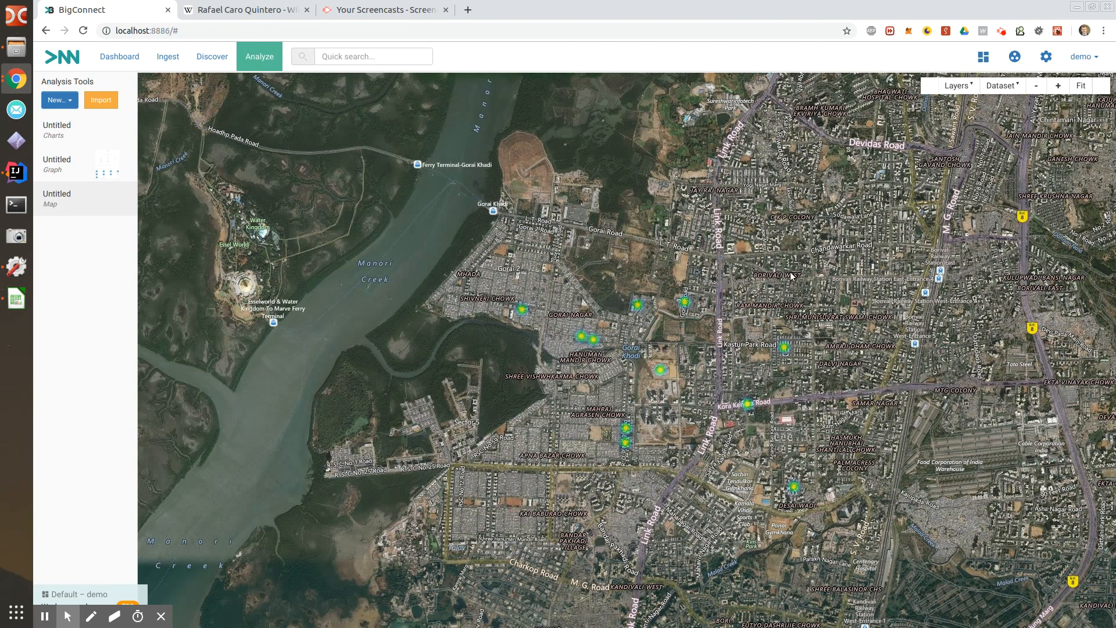
Select all entities on the map, narrow the selection to Bank Transaction, and remove those from the map
key(ctrl+a)
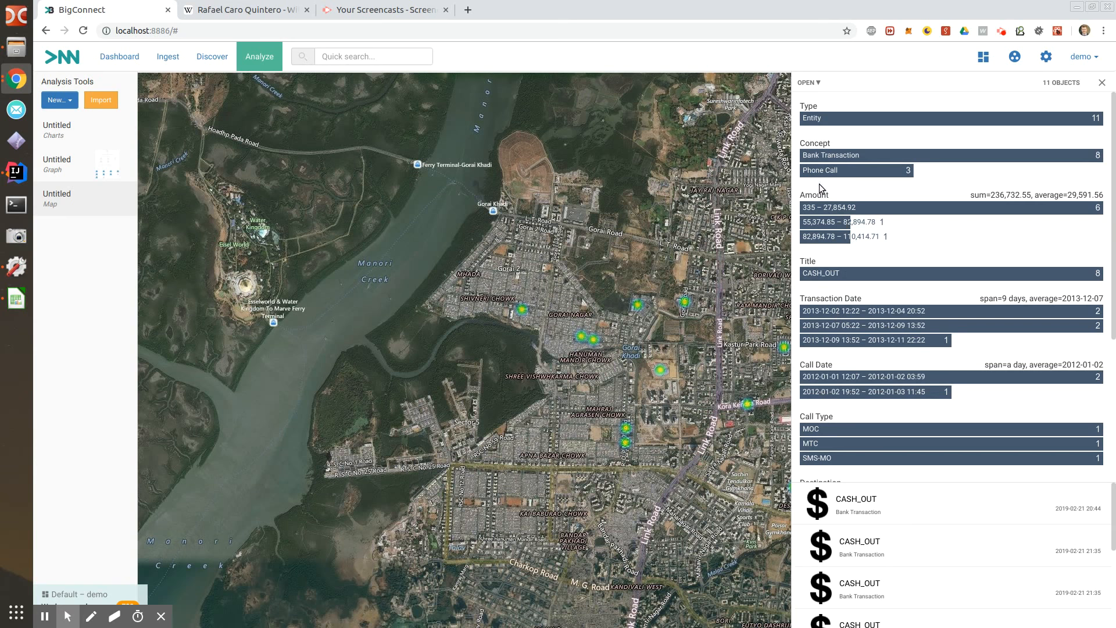
click(847, 159)
key(Escape)
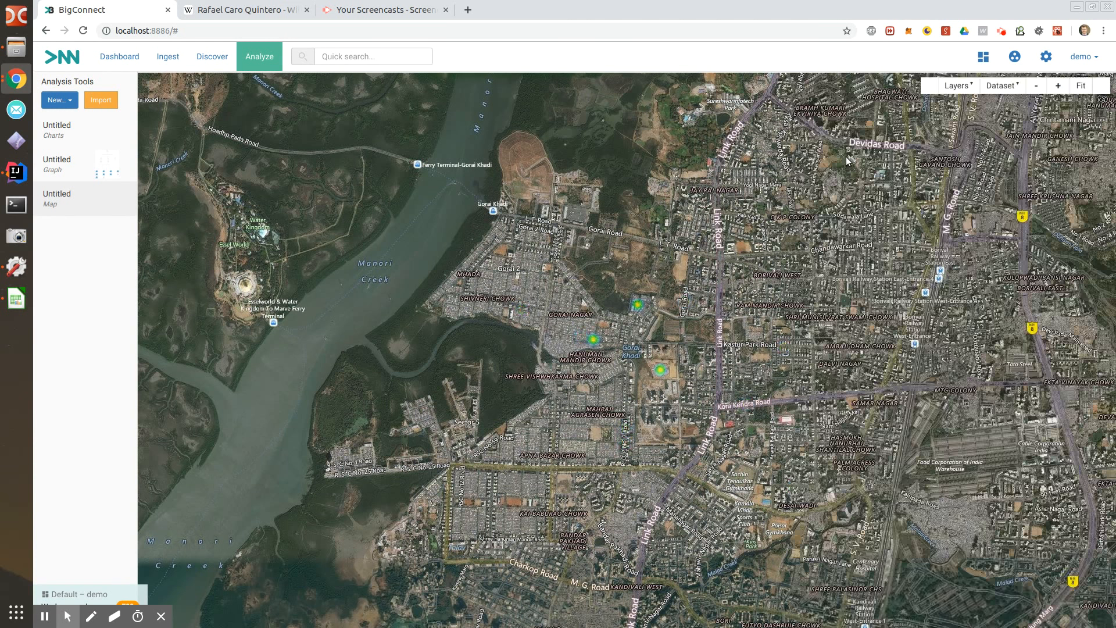
Paste the phone calls into the graph and move all three together to the left of the SR Pawar Enterprise hierarchy
click(64, 164)
key(ctrl+v)
click(474, 584)
ctrl+click(576, 586)
ctrl+click(677, 586)
drag(677, 586, 414, 225)
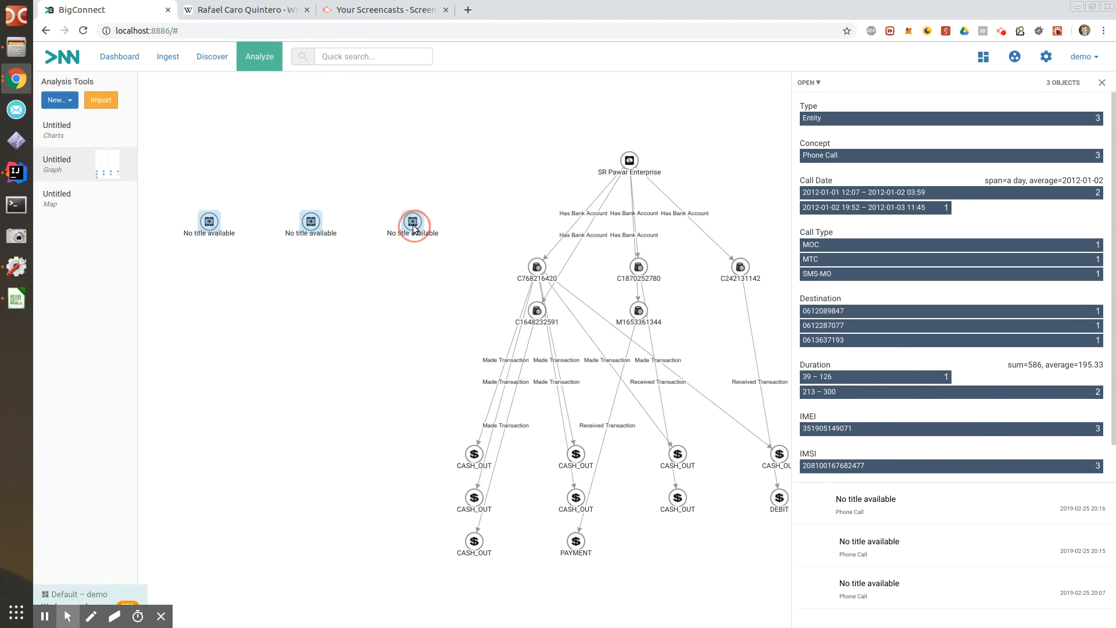
click(361, 308)
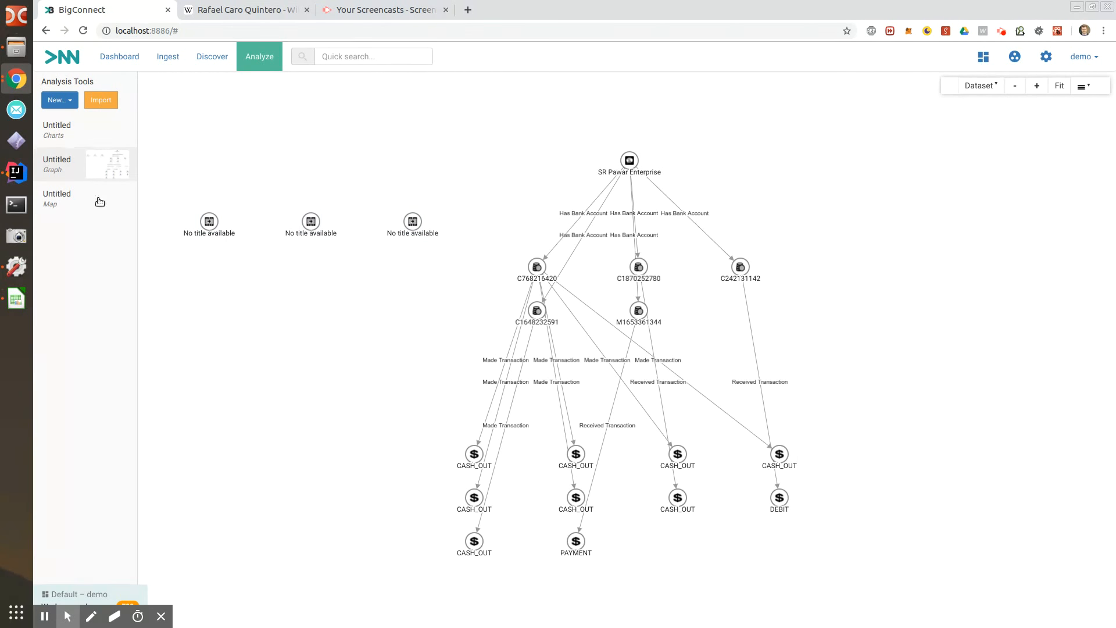
Preview the ATM pictures atm1.jpg, atm2.PNG, atm3.jpg and atm4.png from the Demo folder
click(16, 47)
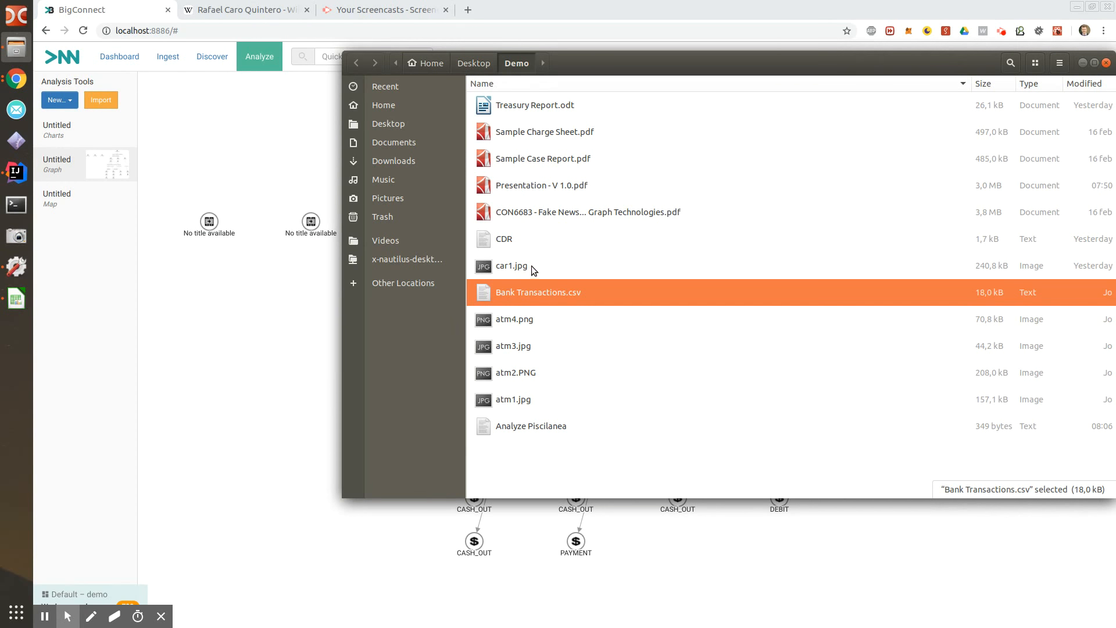
click(523, 329)
shift+click(560, 410)
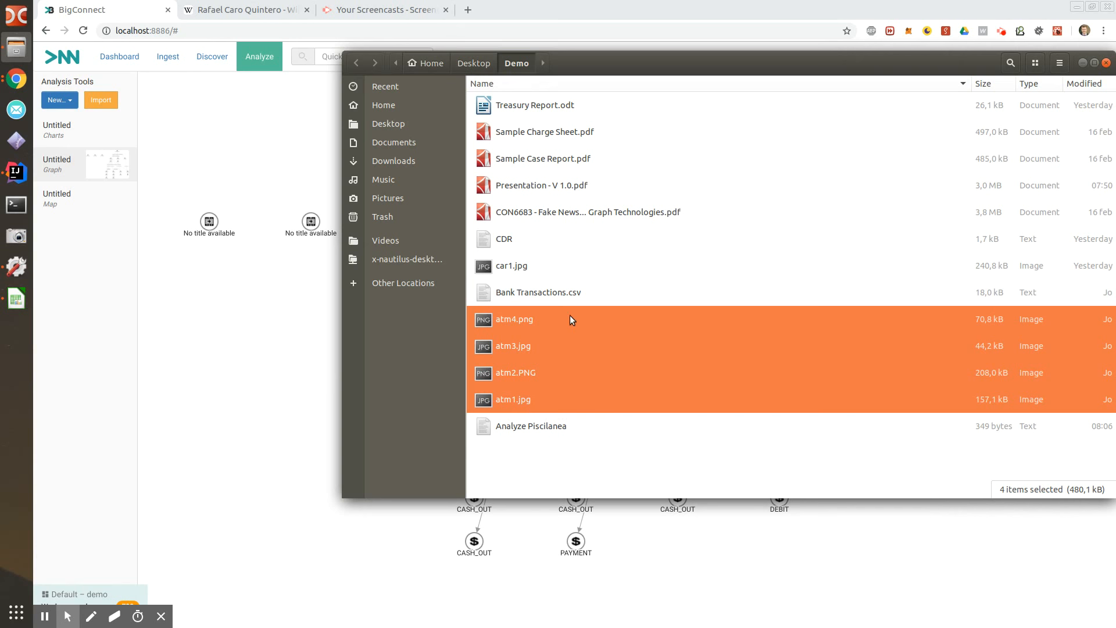
double_click(559, 400)
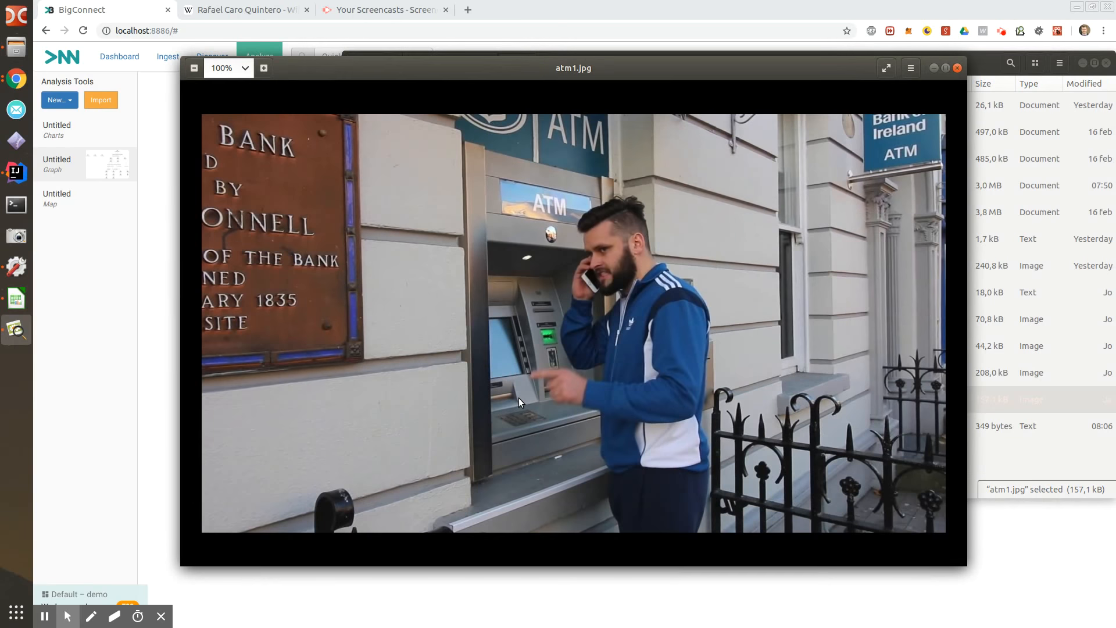
key(Escape)
double_click(518, 377)
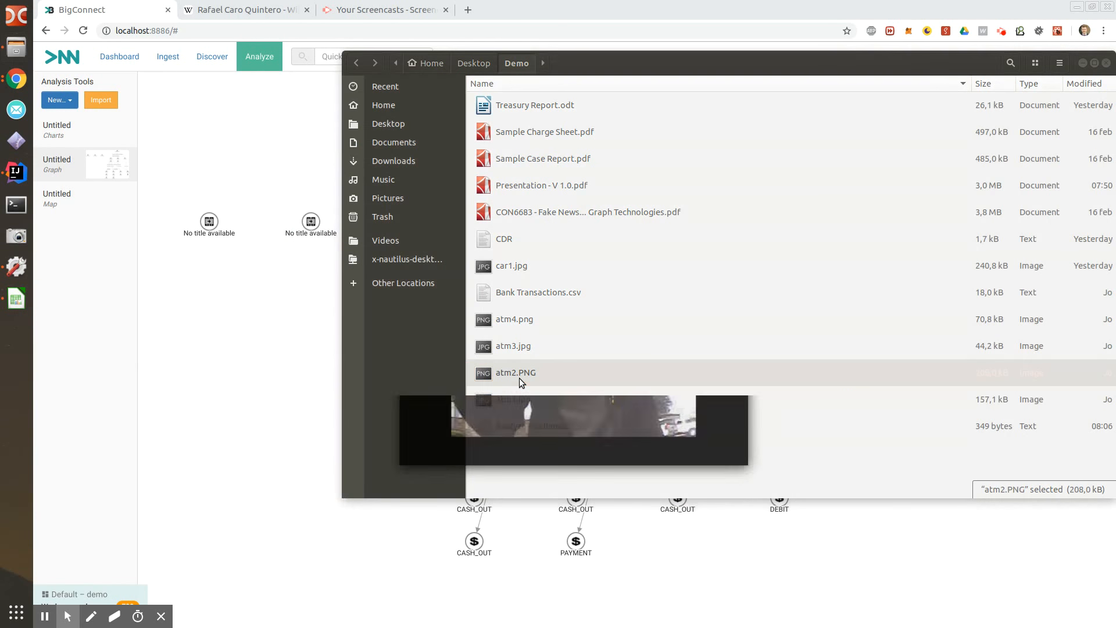
key(Escape)
double_click(525, 347)
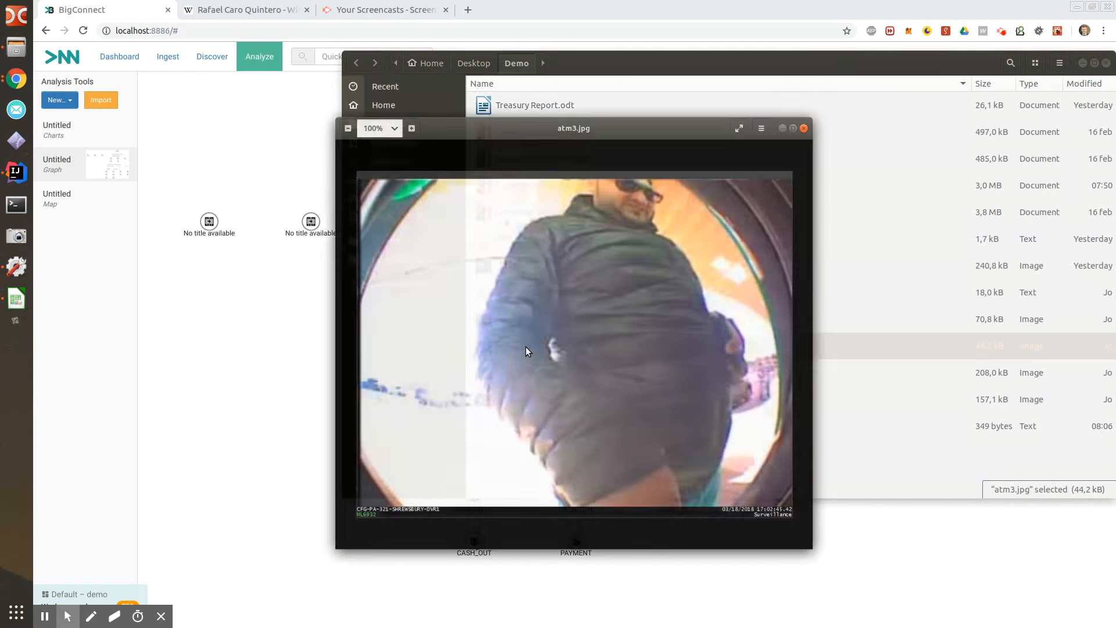
key(Escape)
double_click(542, 317)
key(Escape)
Import the four ATM pictures together from the Demo folder into the graph, below the three phone calls
shift+click(529, 396)
drag(543, 321, 224, 382)
click(220, 329)
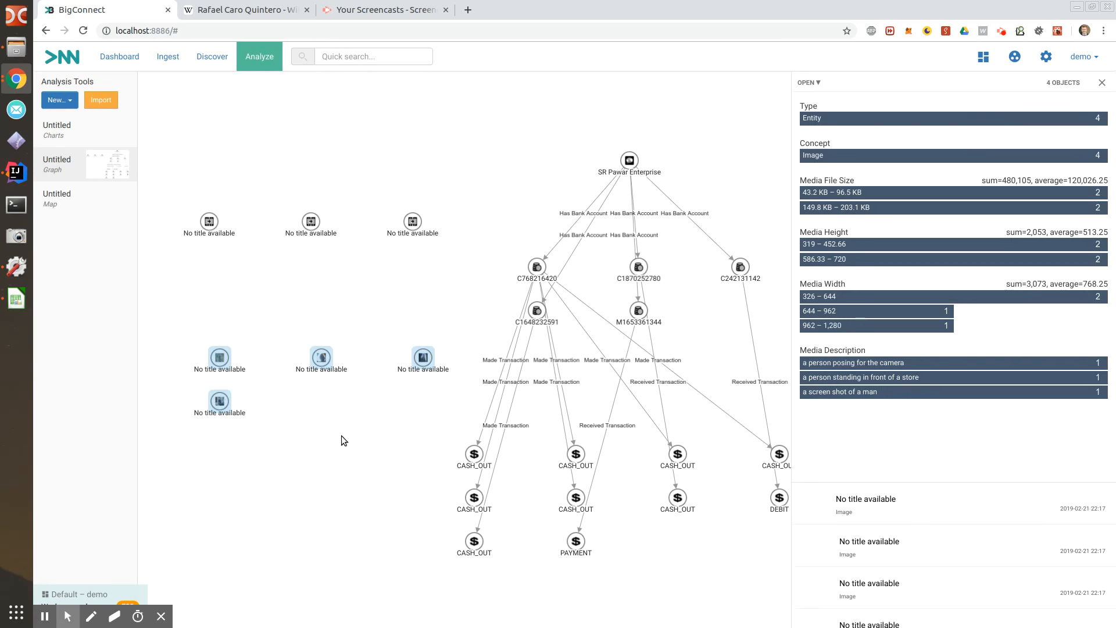
click(313, 300)
click(219, 359)
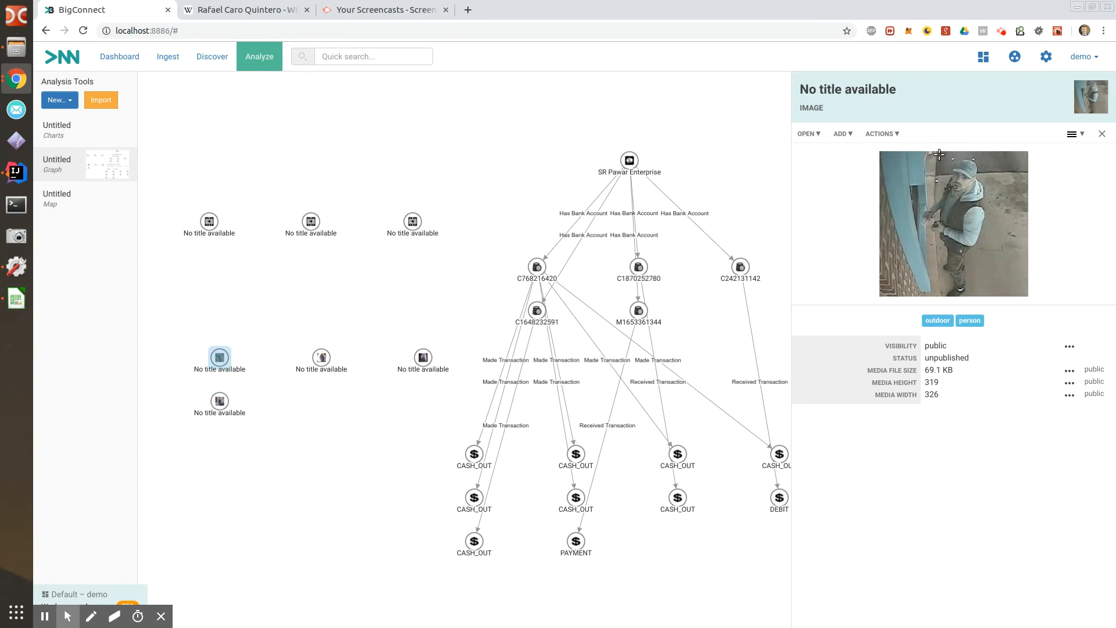
drag(940, 164, 983, 194)
click(887, 358)
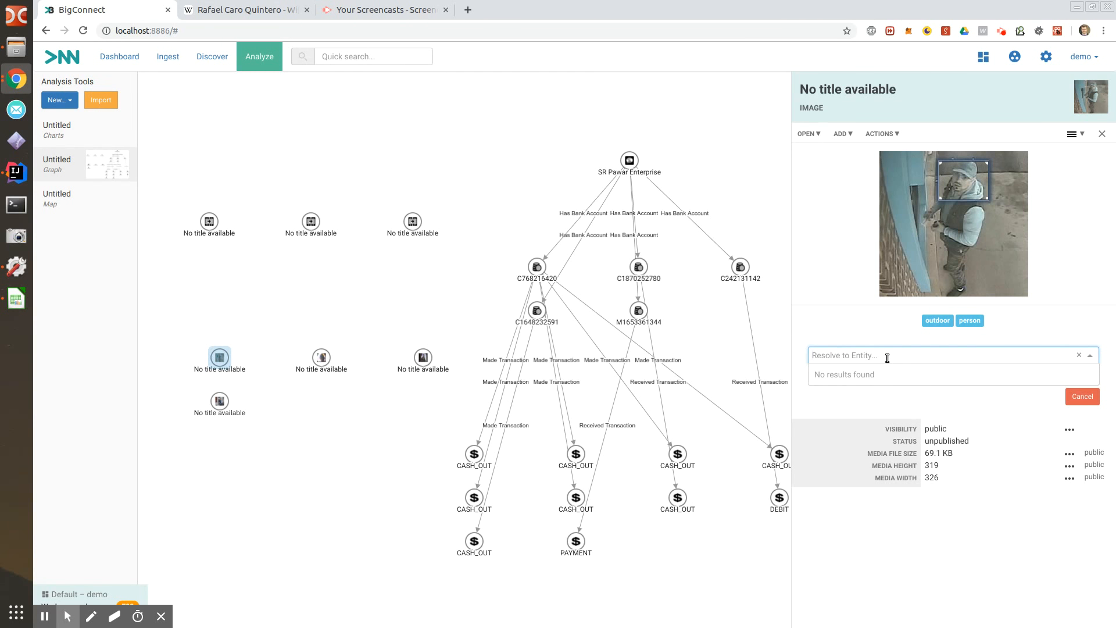
text(John Smith)
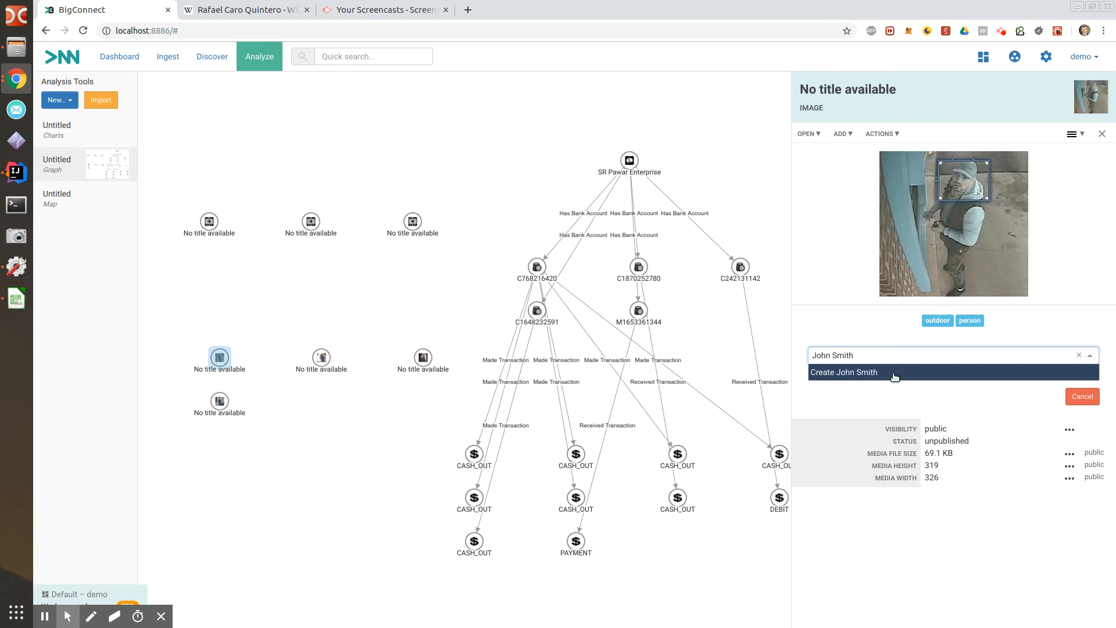
click(894, 375)
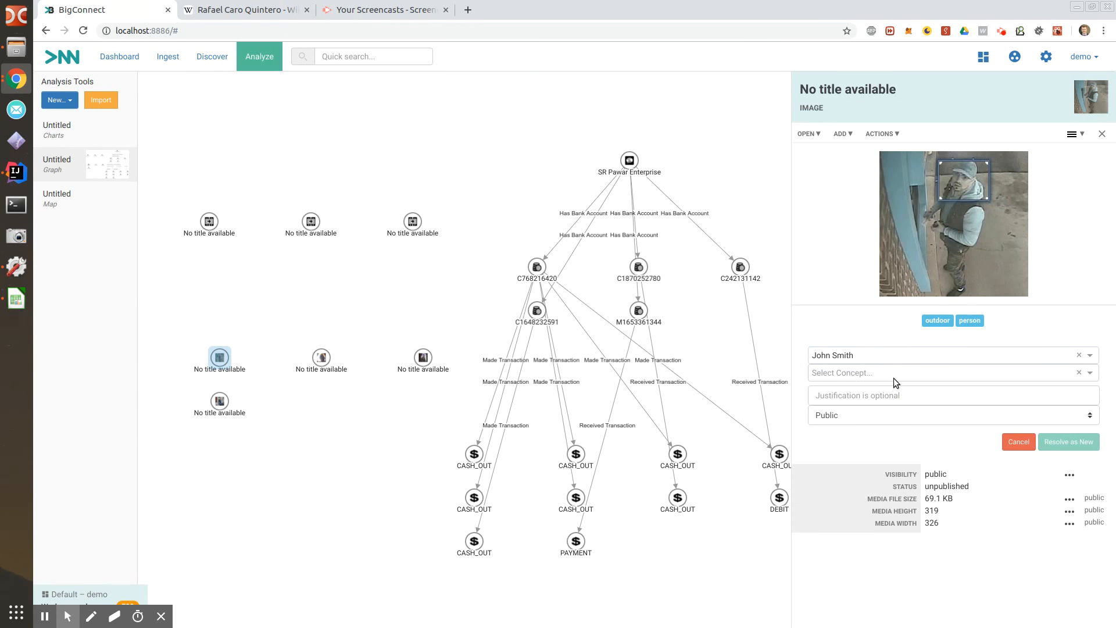
click(899, 373)
text(per)
click(825, 389)
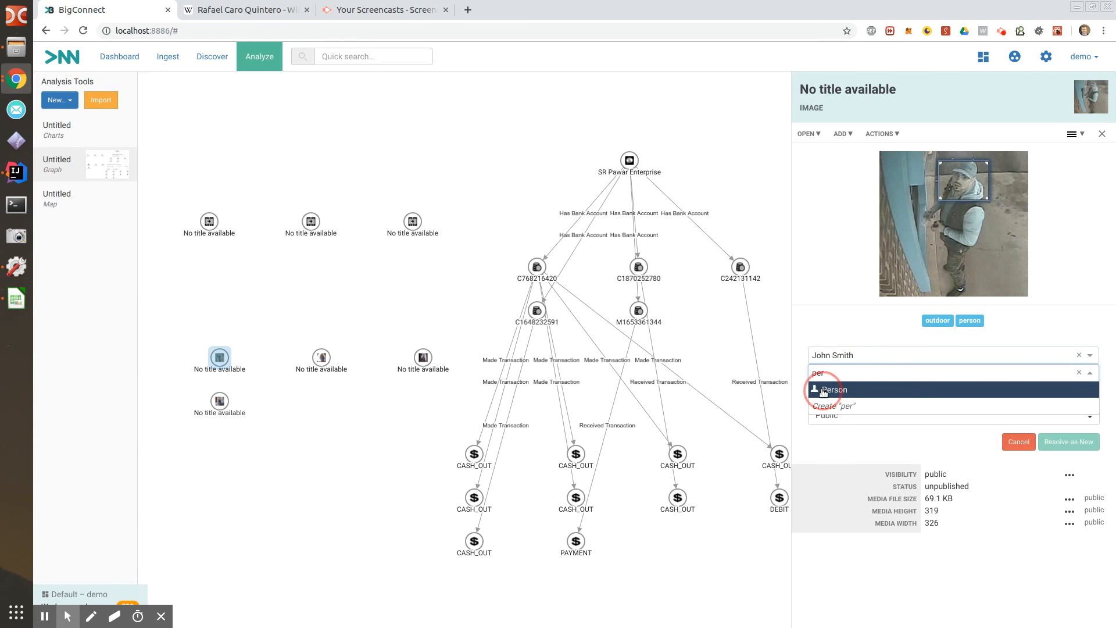
click(1059, 462)
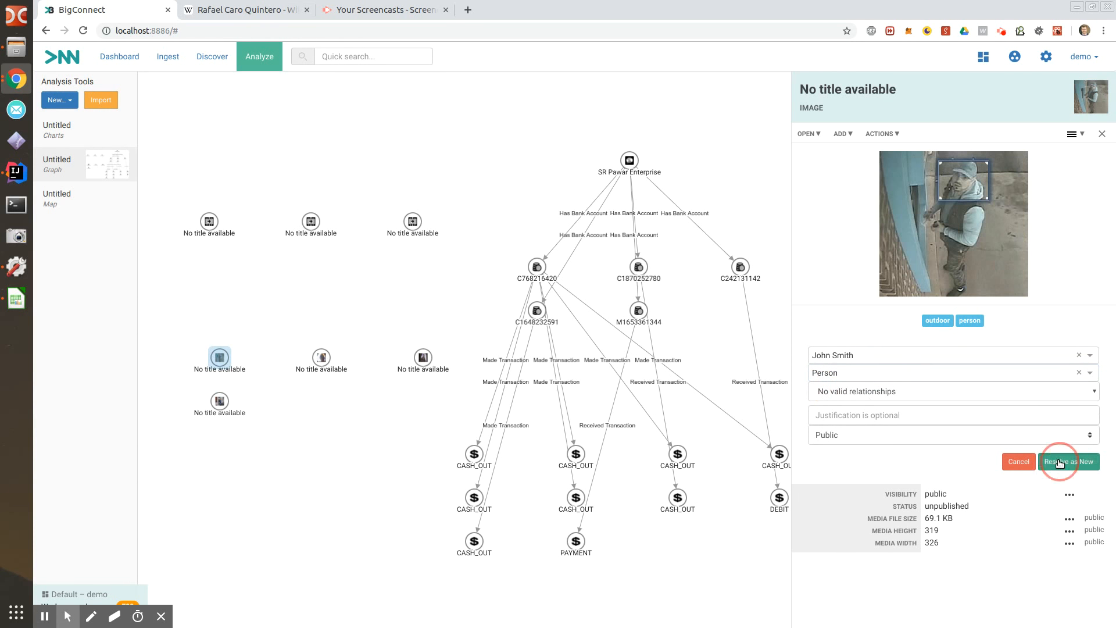
click(1010, 468)
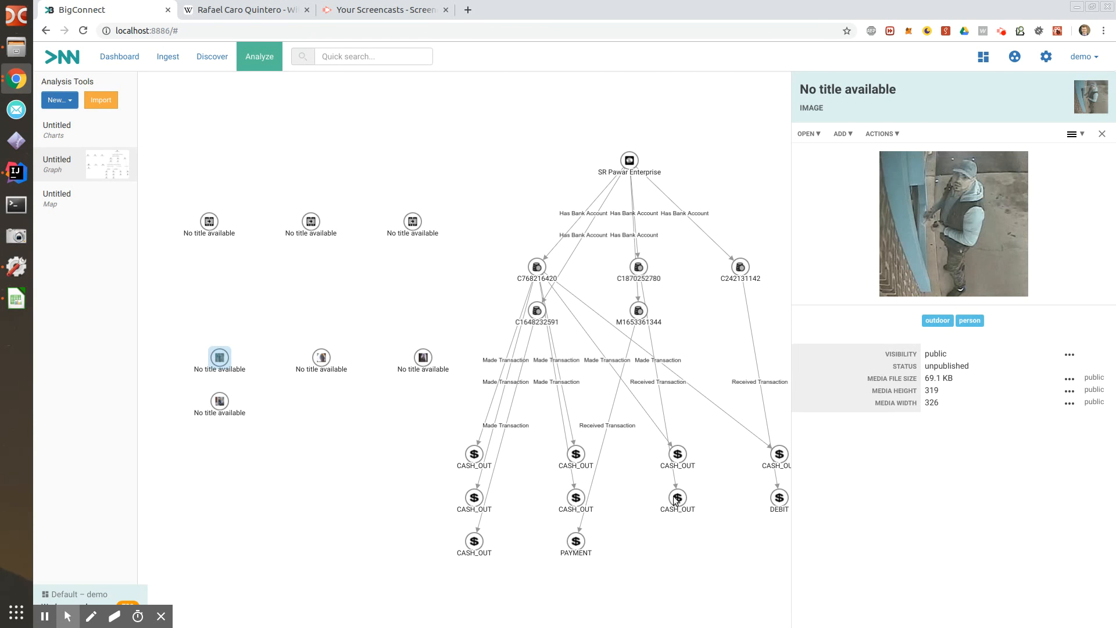
Check the other ATM images, then add the person tagged in the atm1.jpg image to the graph
click(321, 366)
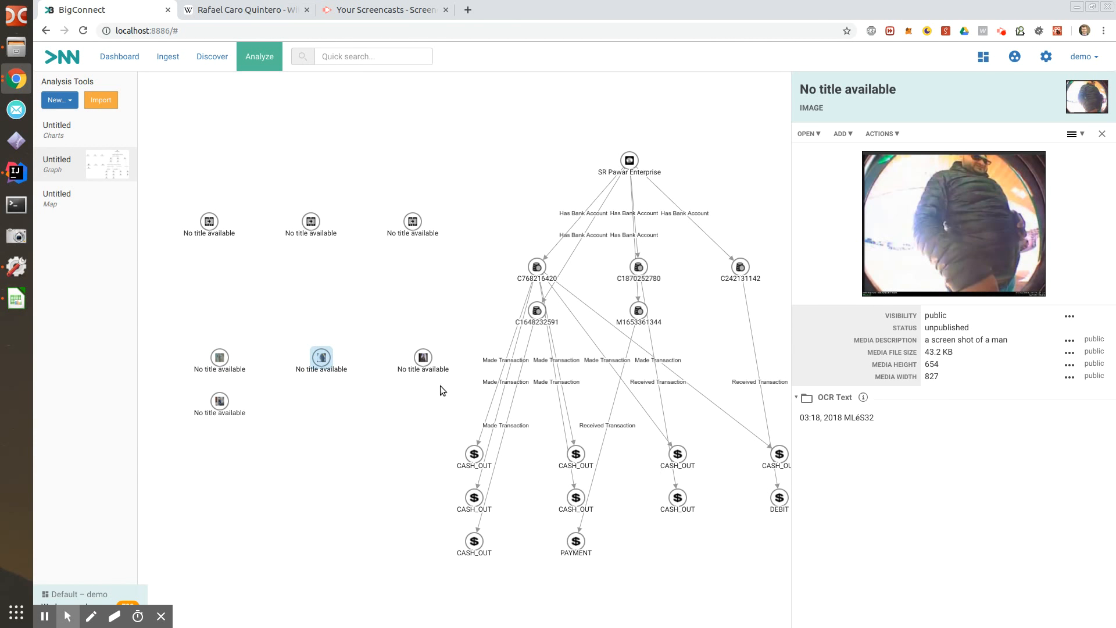
click(425, 362)
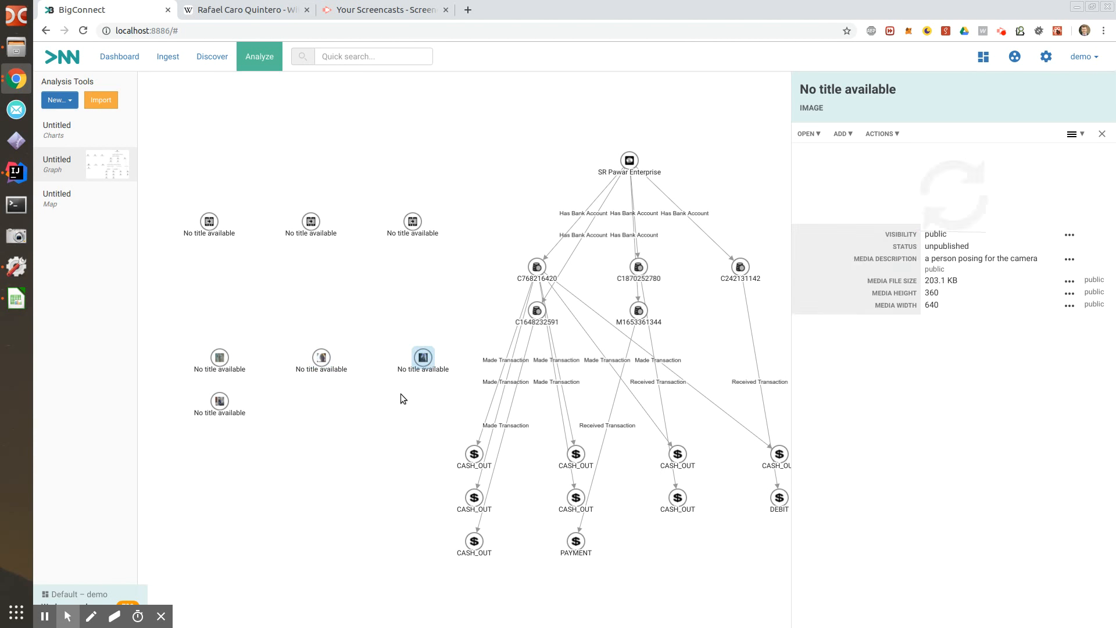
click(221, 403)
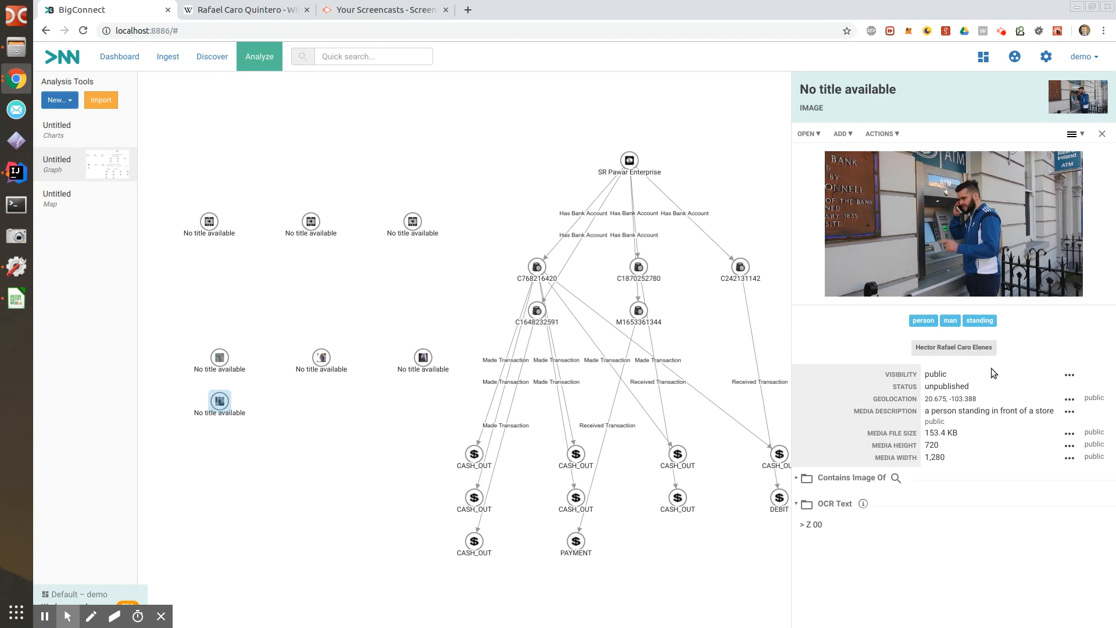
drag(936, 354, 302, 284)
click(329, 448)
Select the three ATM images not linked to the tagged person and remove them from the graph
click(216, 363)
right_click(337, 359)
click(403, 357)
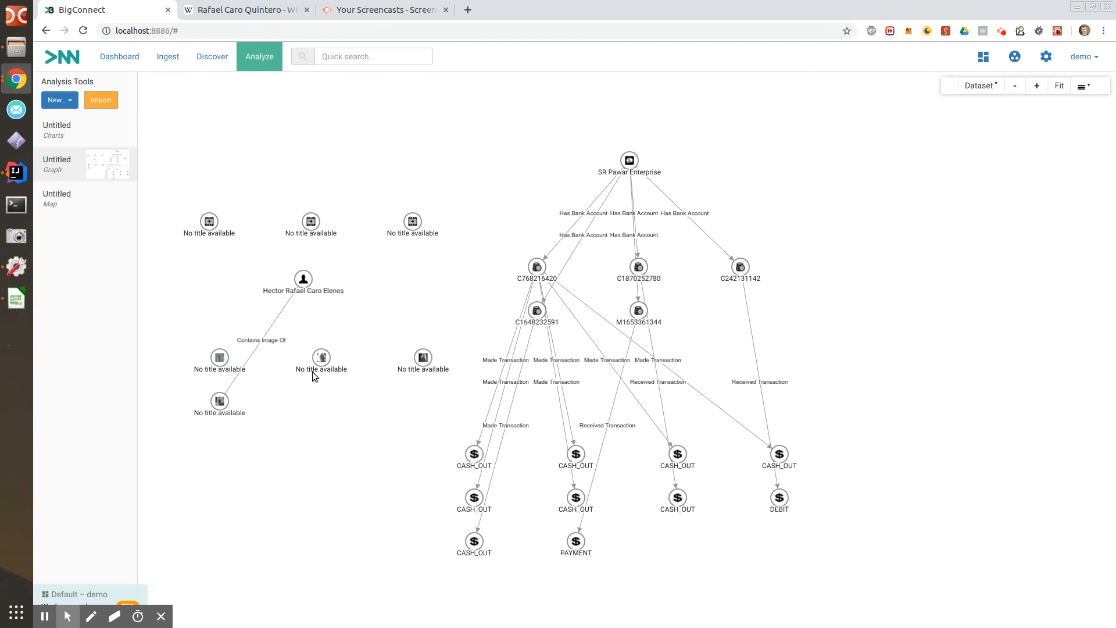
click(218, 360)
shift+click(320, 360)
shift+click(425, 363)
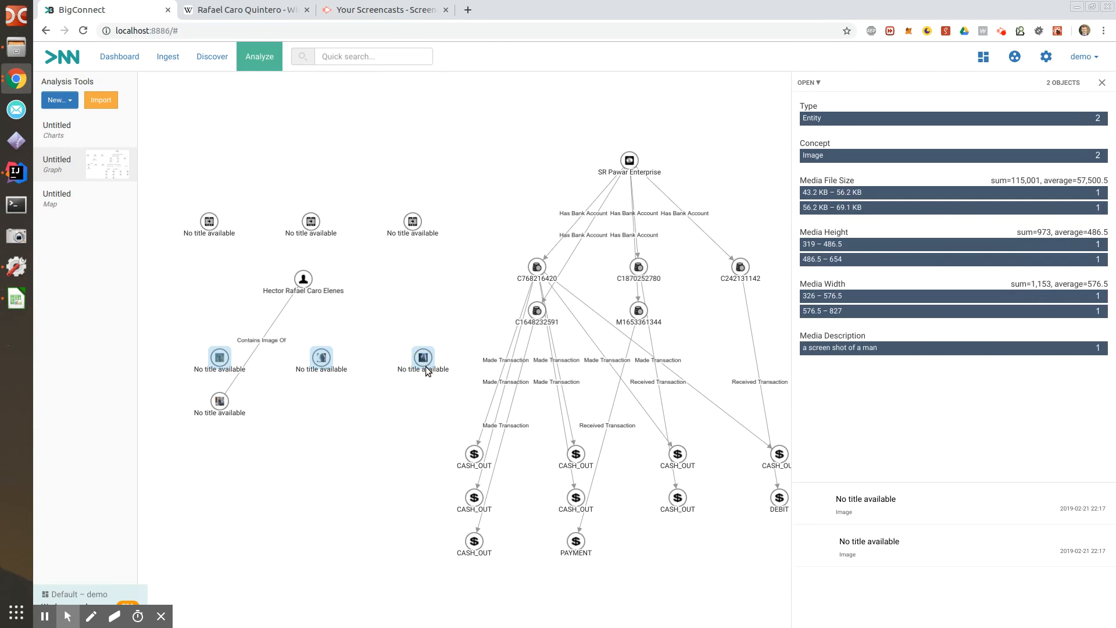
key(Delete)
Move the remaining image and its tagged person above the phone calls, and gather the phone calls into a cluster
drag(220, 401, 200, 111)
drag(303, 279, 333, 118)
drag(406, 223, 236, 312)
drag(211, 224, 256, 202)
drag(245, 317, 259, 259)
drag(629, 162, 621, 170)
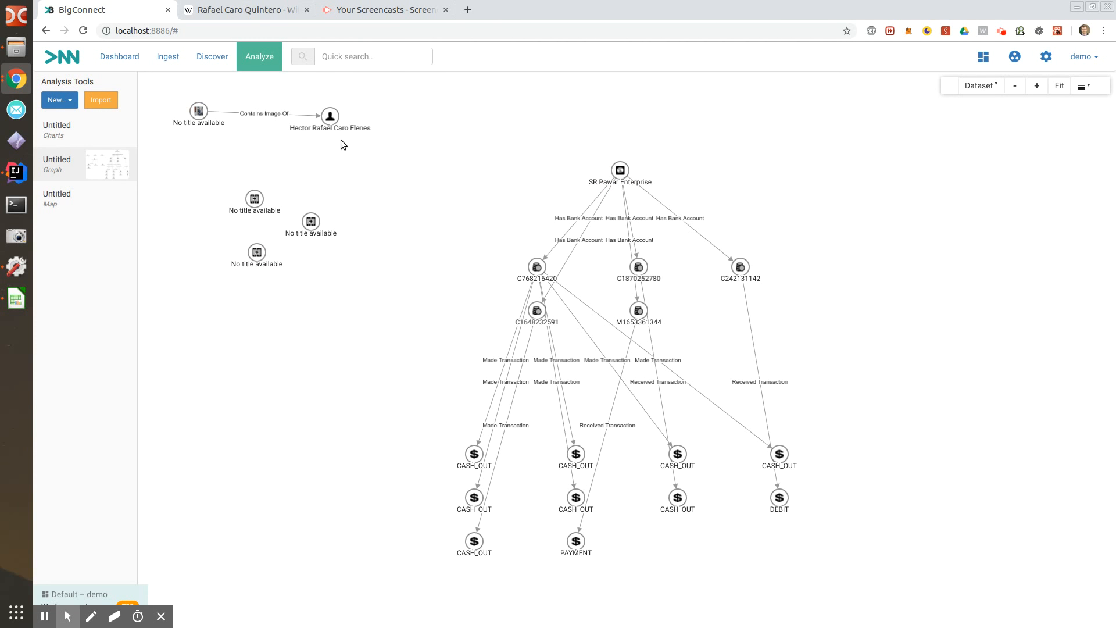
Review the owners of SR Pawar Enterprise and add the entities related to it through the Owns relationship
click(615, 170)
click(834, 273)
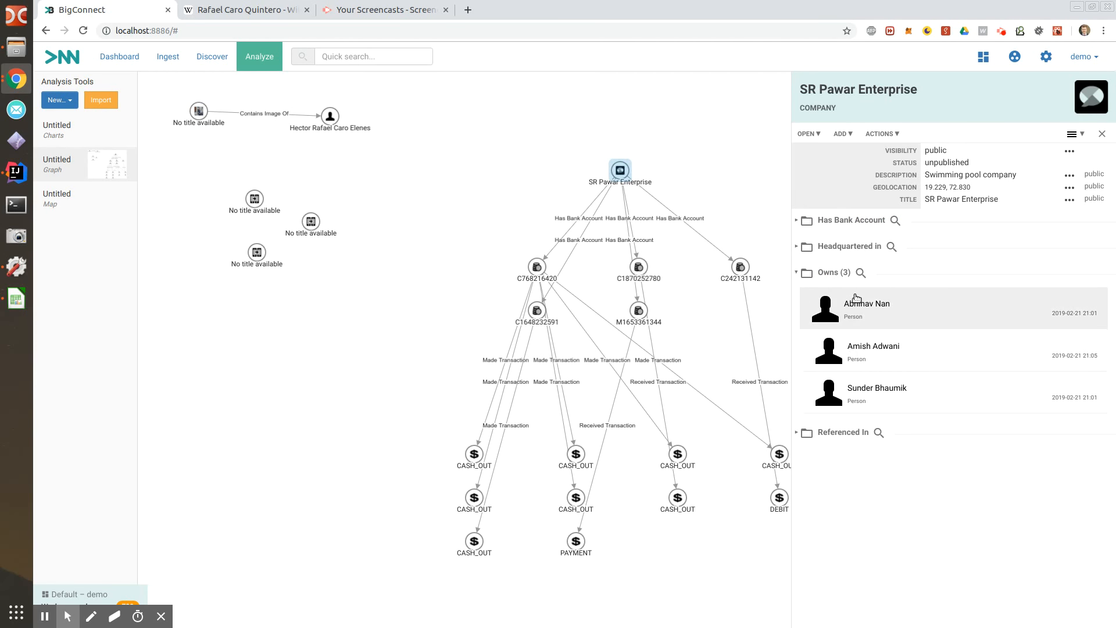
click(702, 165)
right_click(620, 169)
click(657, 274)
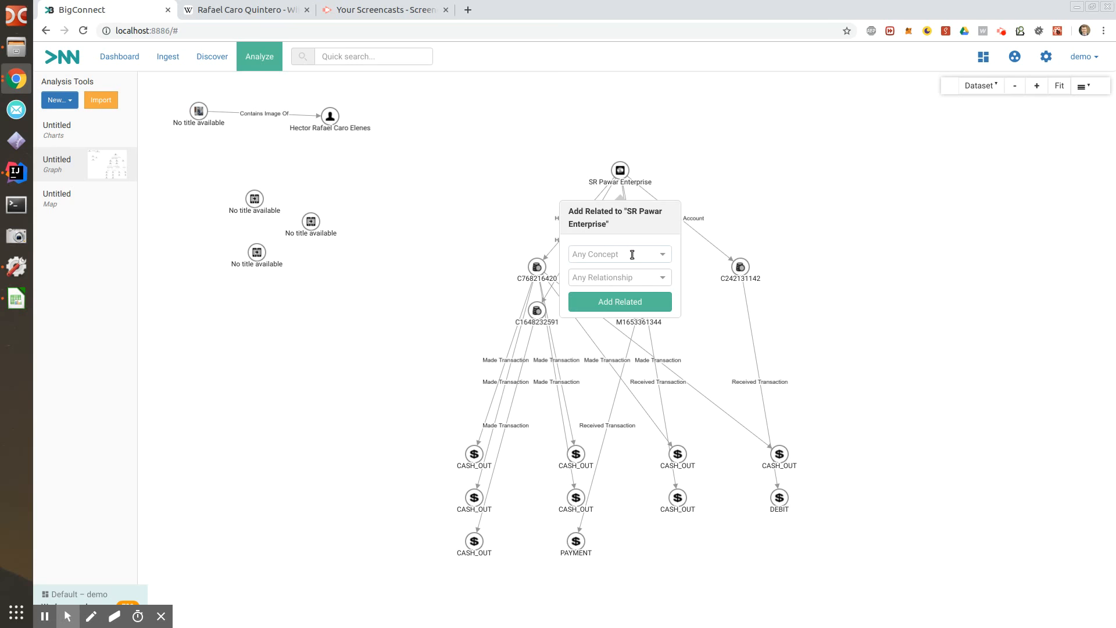
click(629, 281)
text(o)
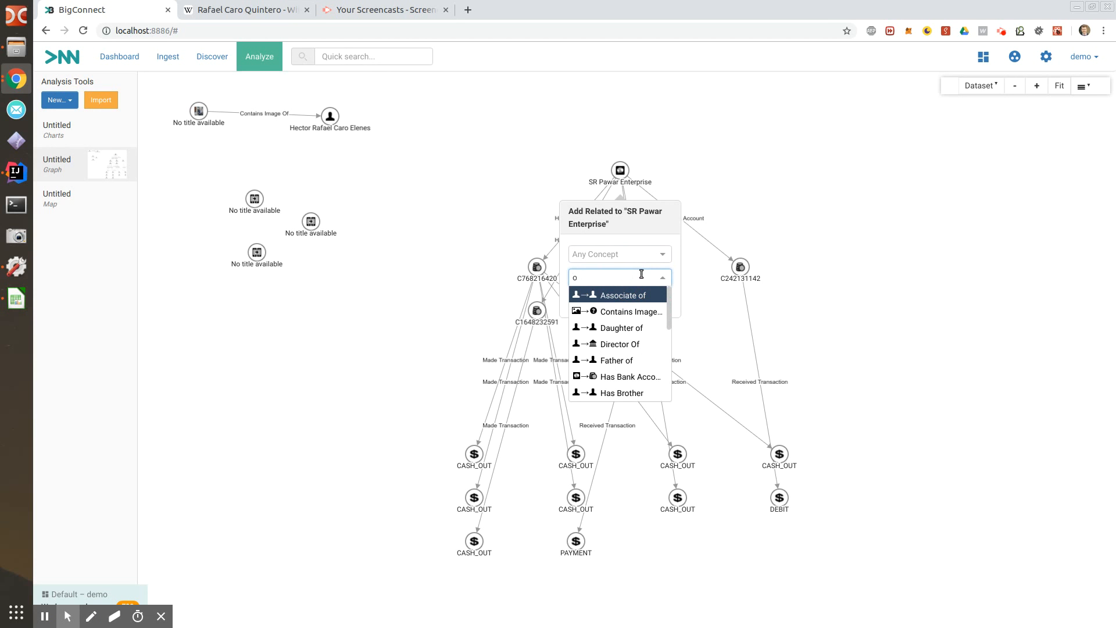
scroll(642, 325, down, 4)
click(618, 307)
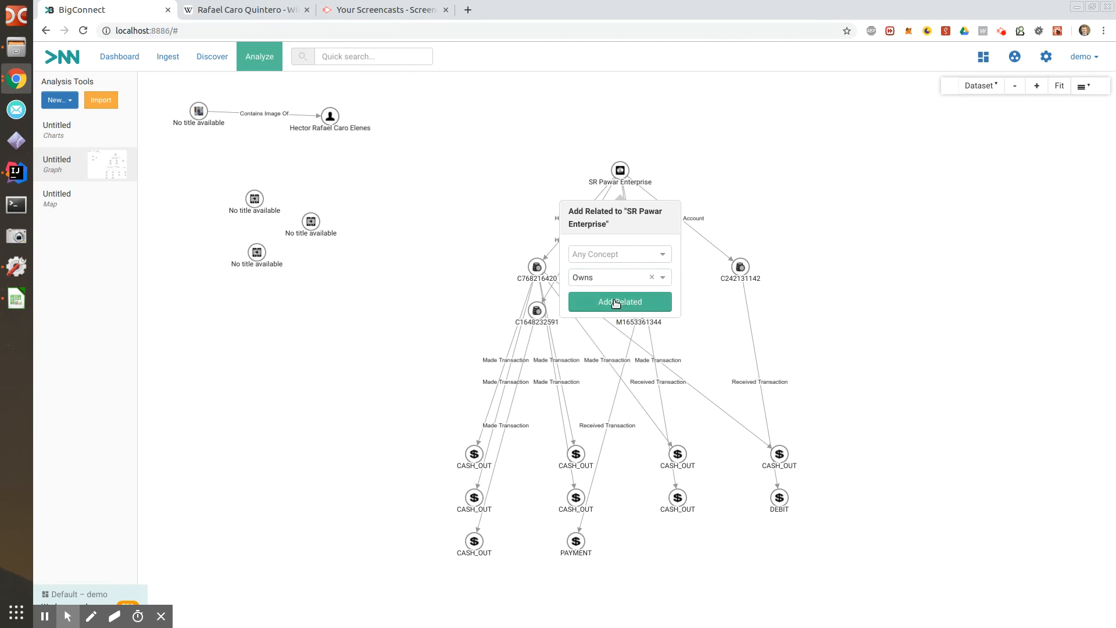
click(618, 304)
Arrange the three owners in a row above SR Pawar Enterprise and move the tagged person higher than the linked image
drag(412, 588, 756, 87)
click(562, 212)
drag(485, 205, 456, 266)
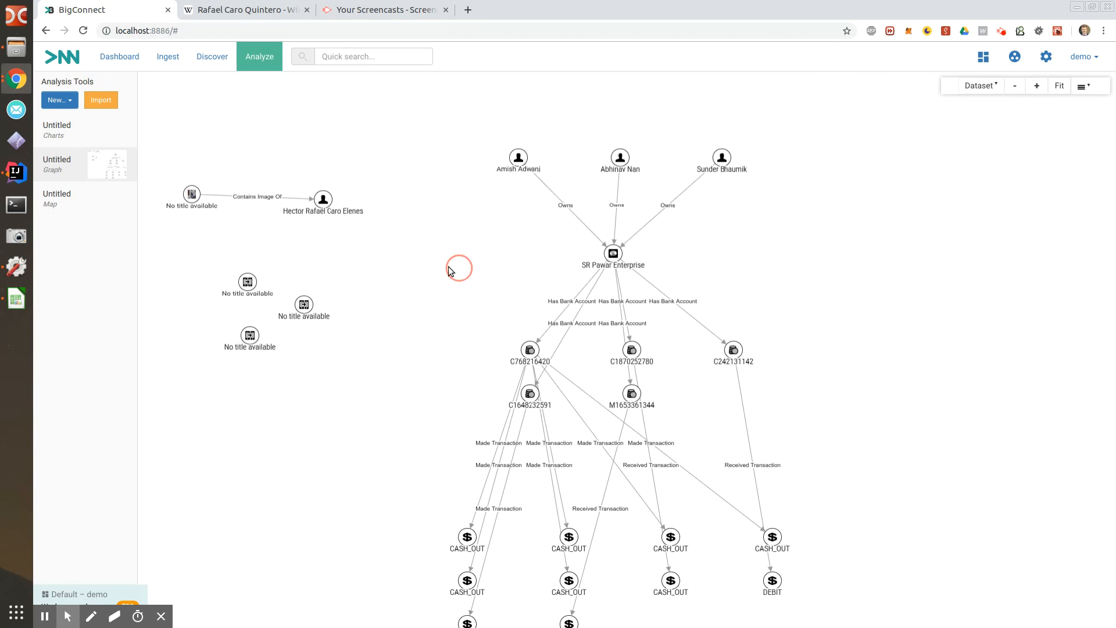
drag(325, 224, 307, 138)
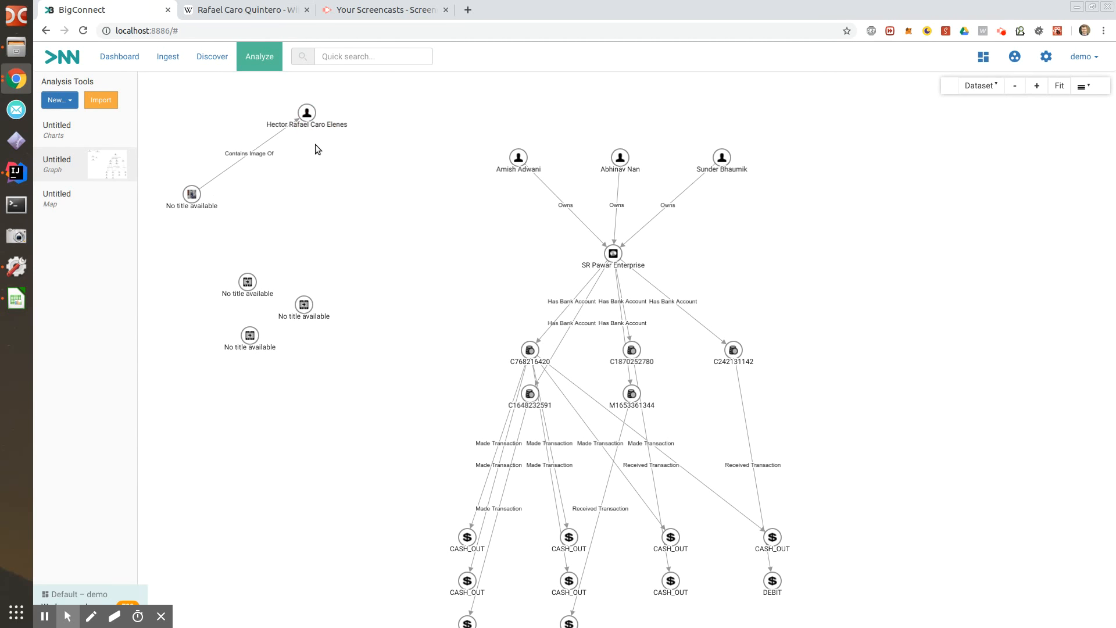
Find paths of up to 5 hops from the tagged person to the rightmost phone call and add the result to the graph
click(307, 112)
right_click(306, 113)
click(343, 145)
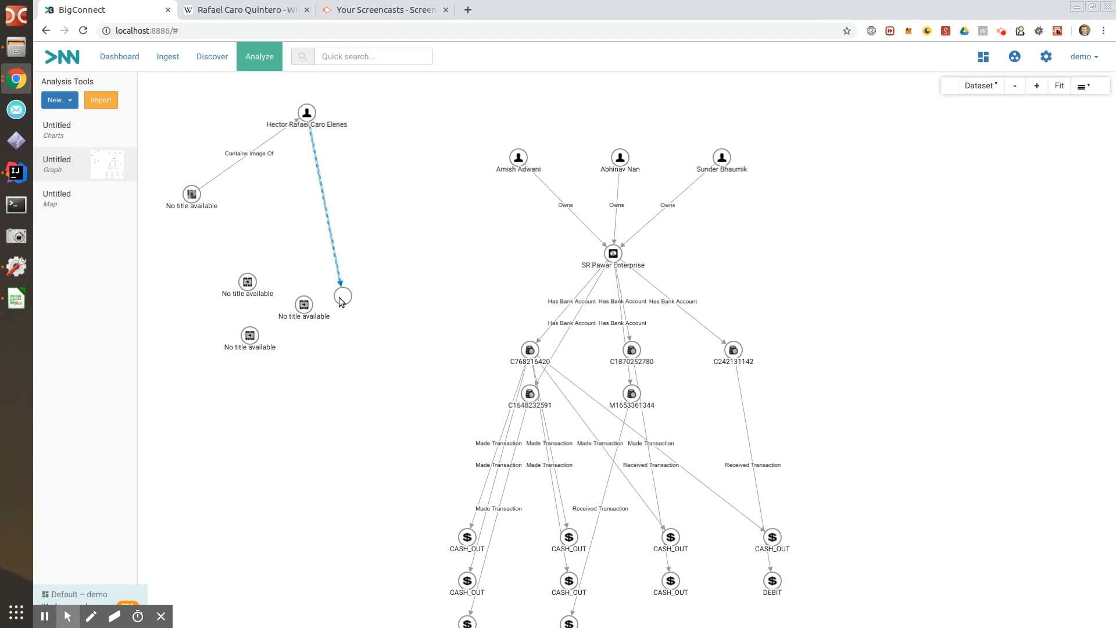
click(304, 305)
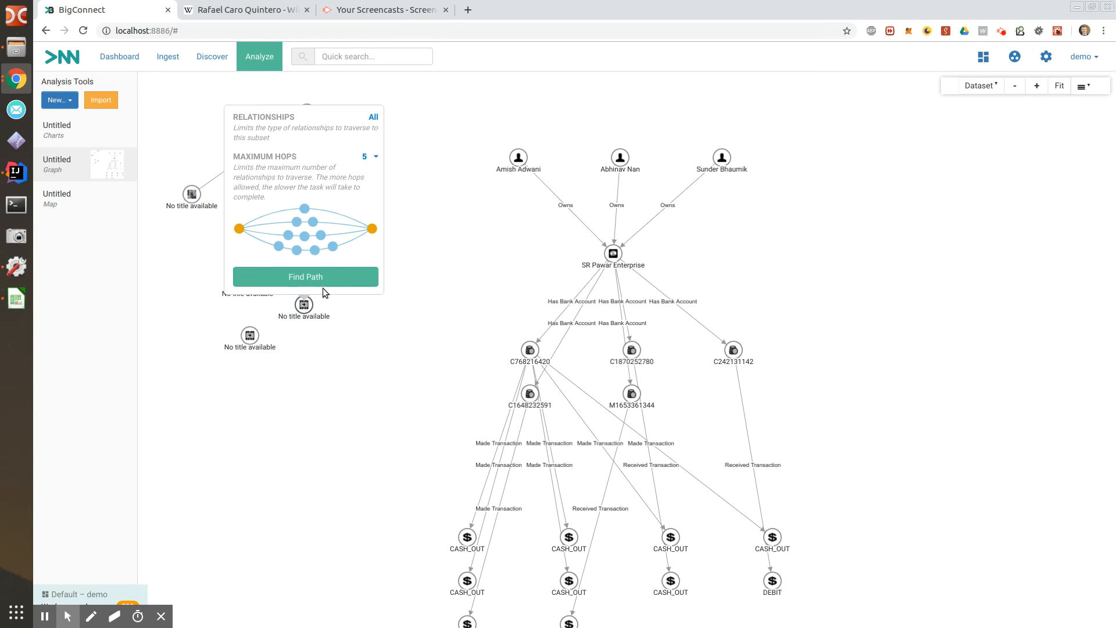
click(373, 117)
click(372, 118)
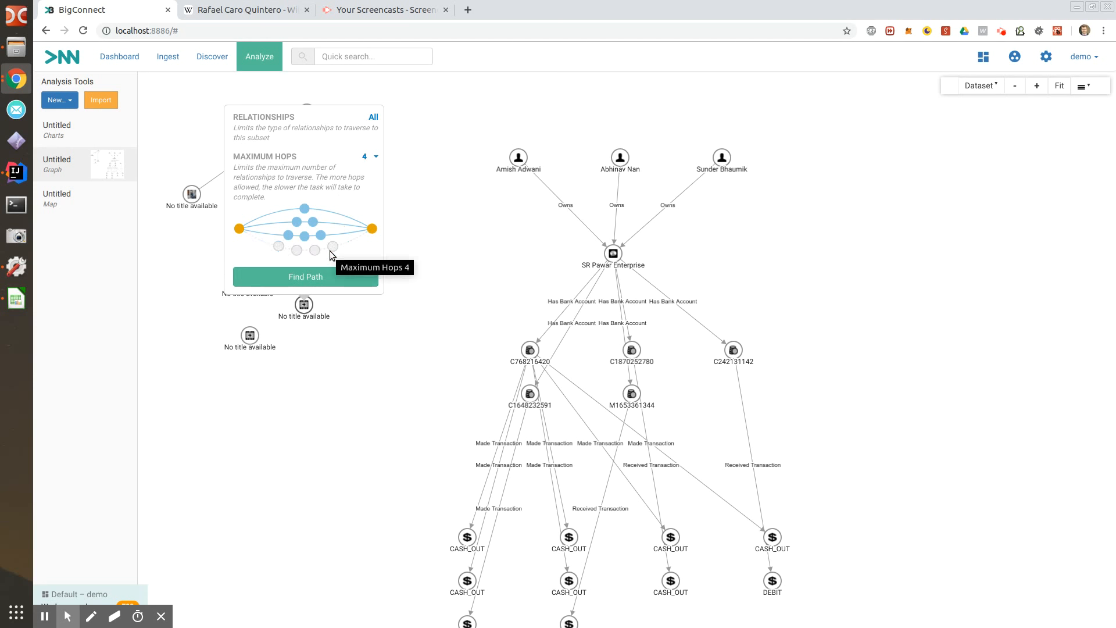
click(310, 282)
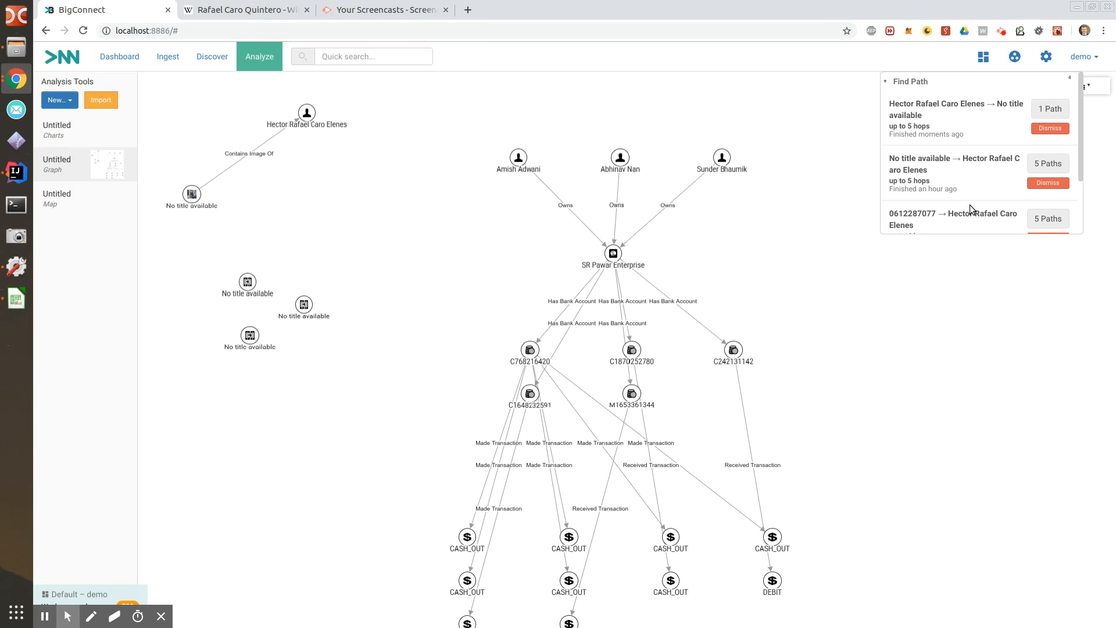
click(1050, 109)
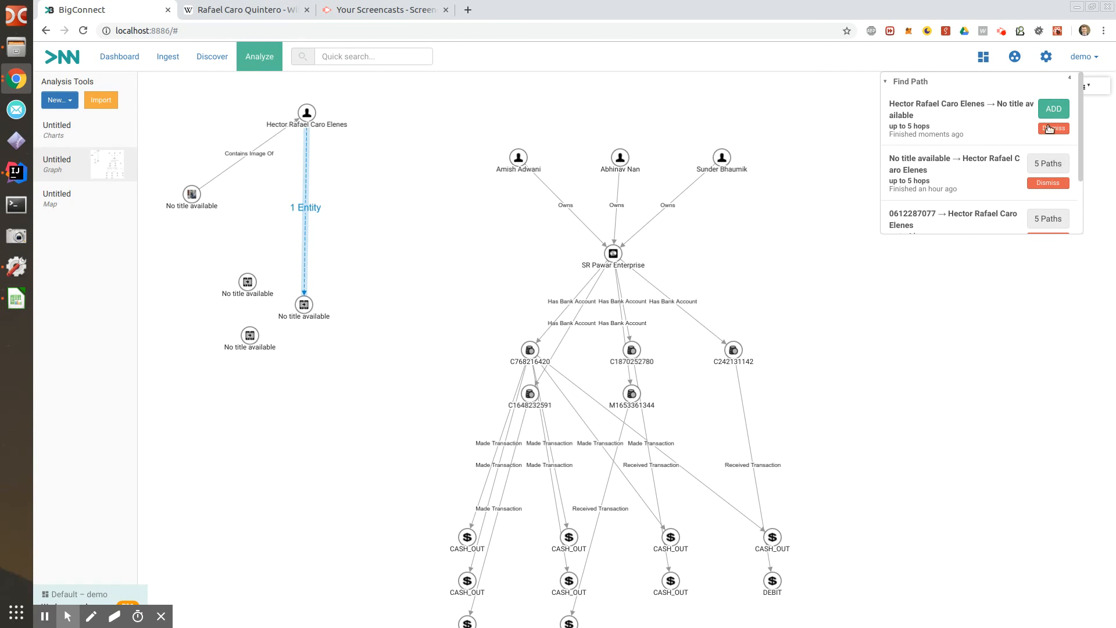
click(1054, 108)
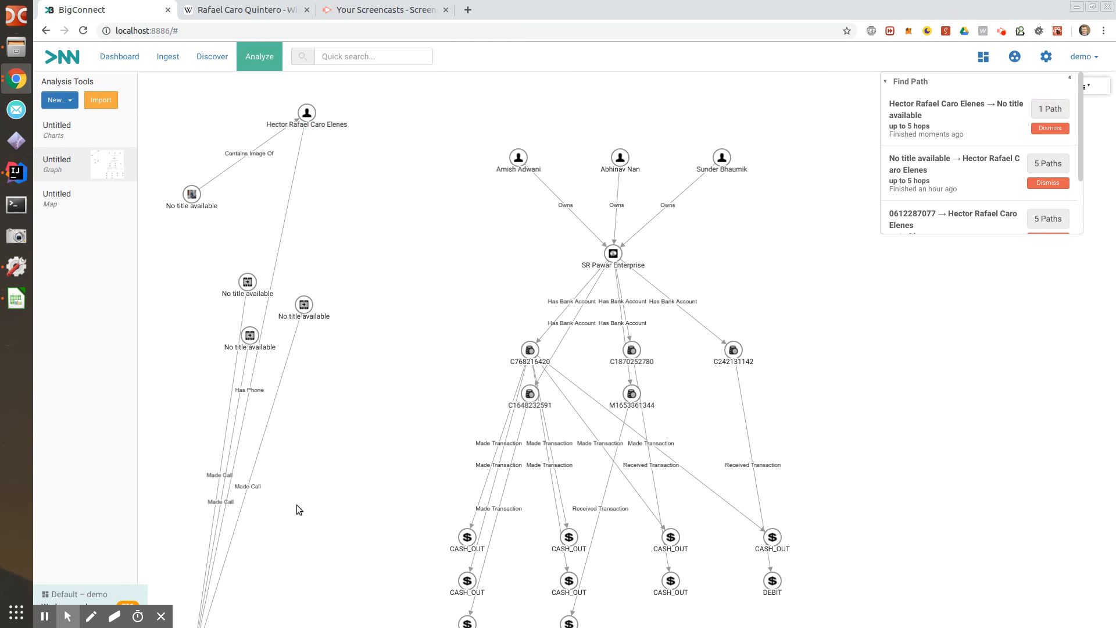
Place the added phone number between the tagged person and the three phone calls, spreading the linked nodes apart
click(319, 468)
drag(210, 615, 351, 149)
drag(361, 224, 390, 382)
click(372, 248)
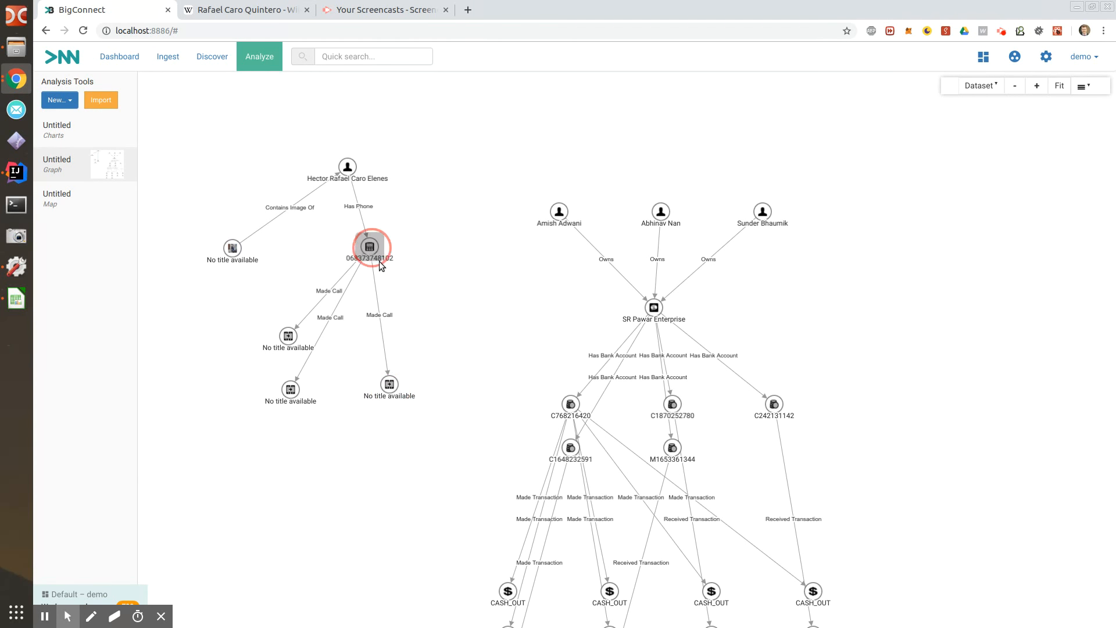
right_click(381, 265)
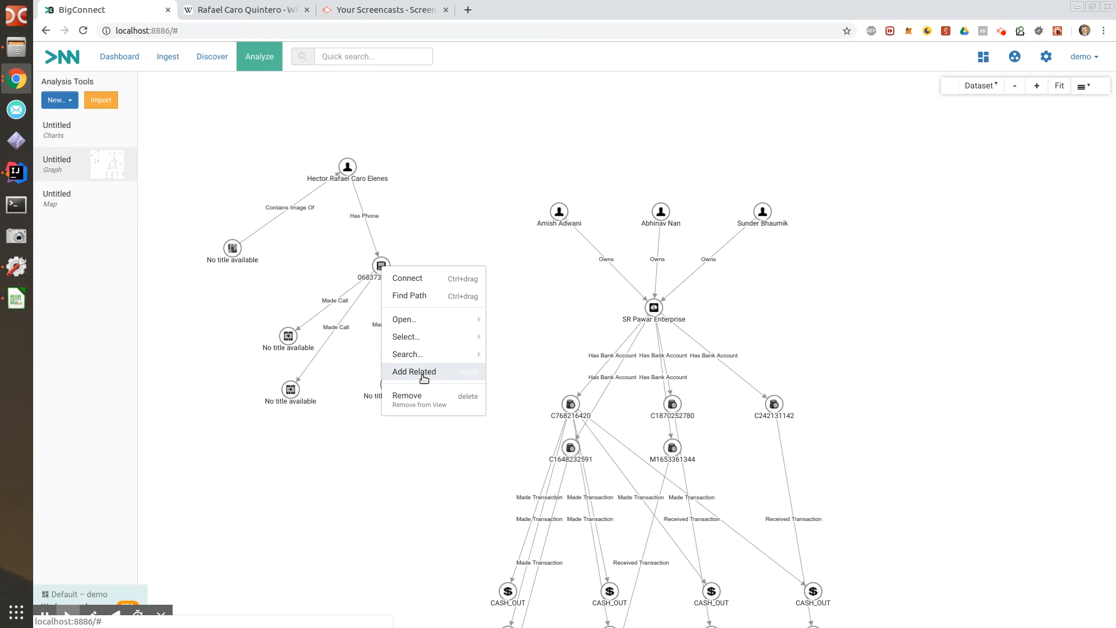
click(423, 373)
click(386, 223)
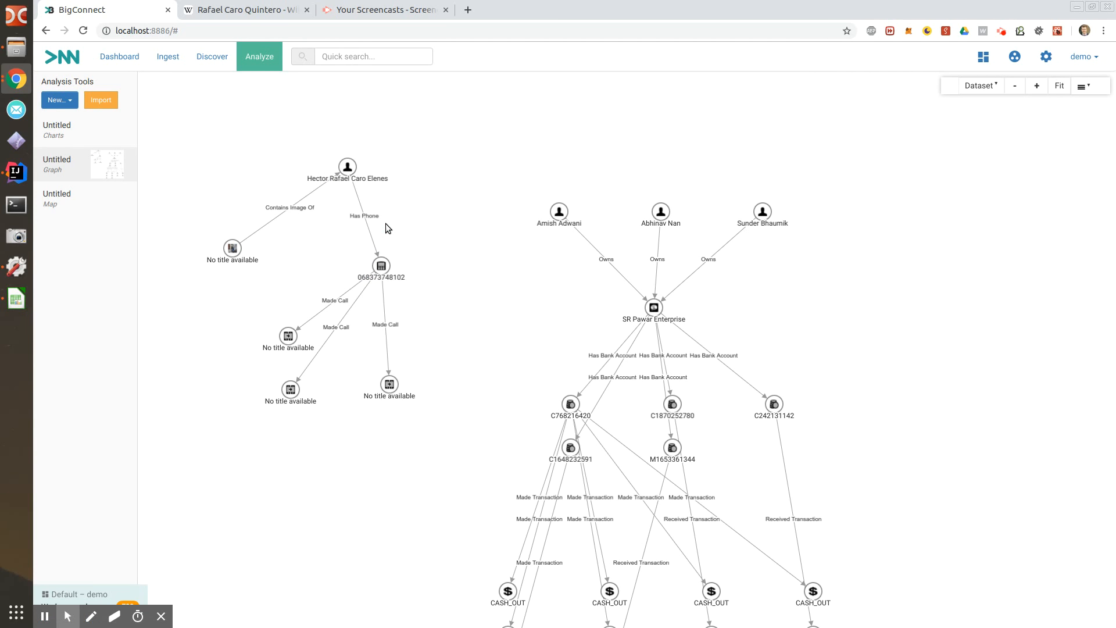
right_click(393, 267)
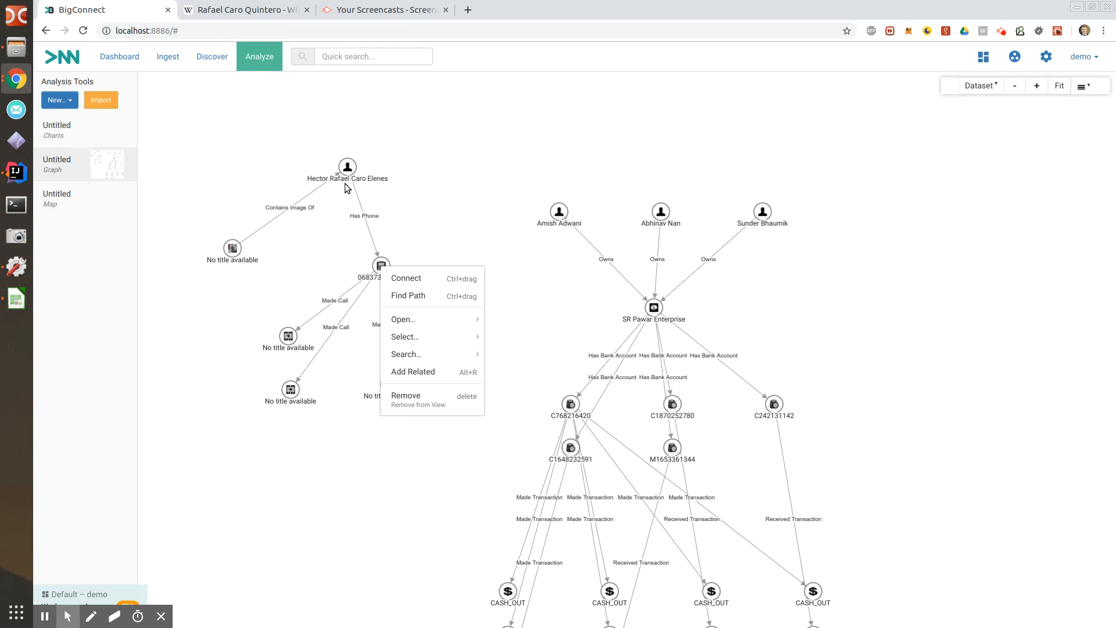
Find paths of up to 5 hops from the tagged person's phone number to the leftmost owner and add them to the graph
click(404, 296)
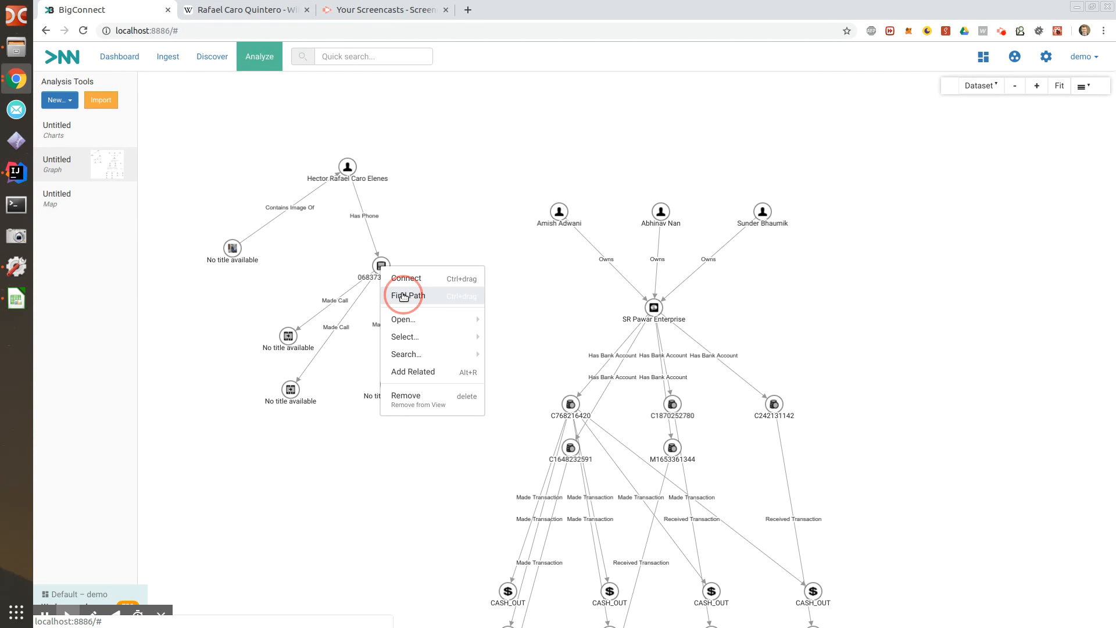
click(559, 213)
click(557, 233)
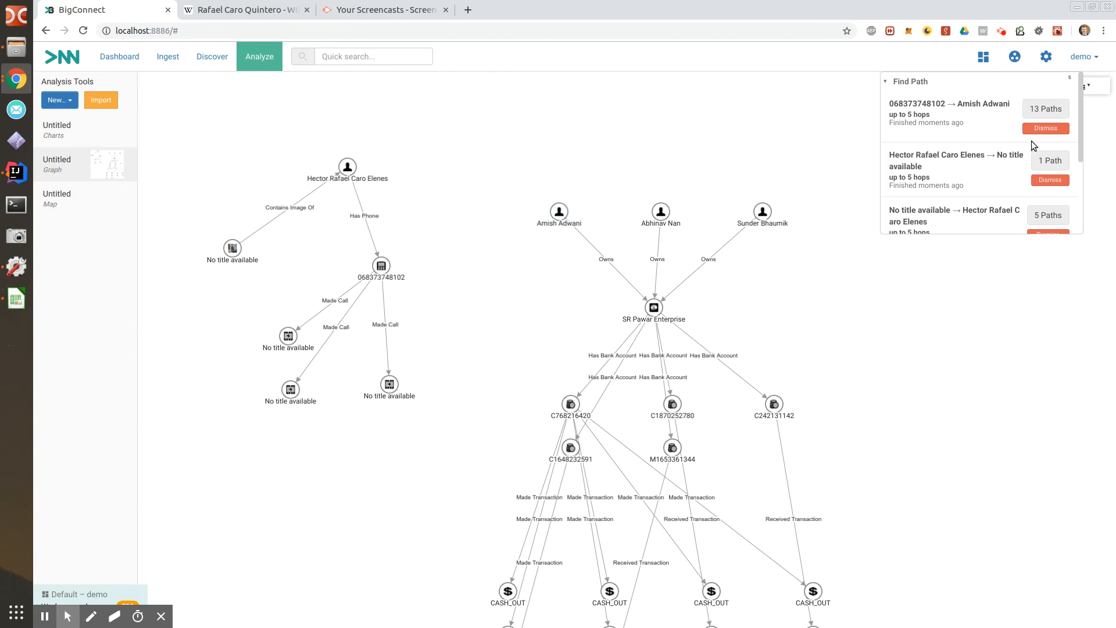
click(1047, 110)
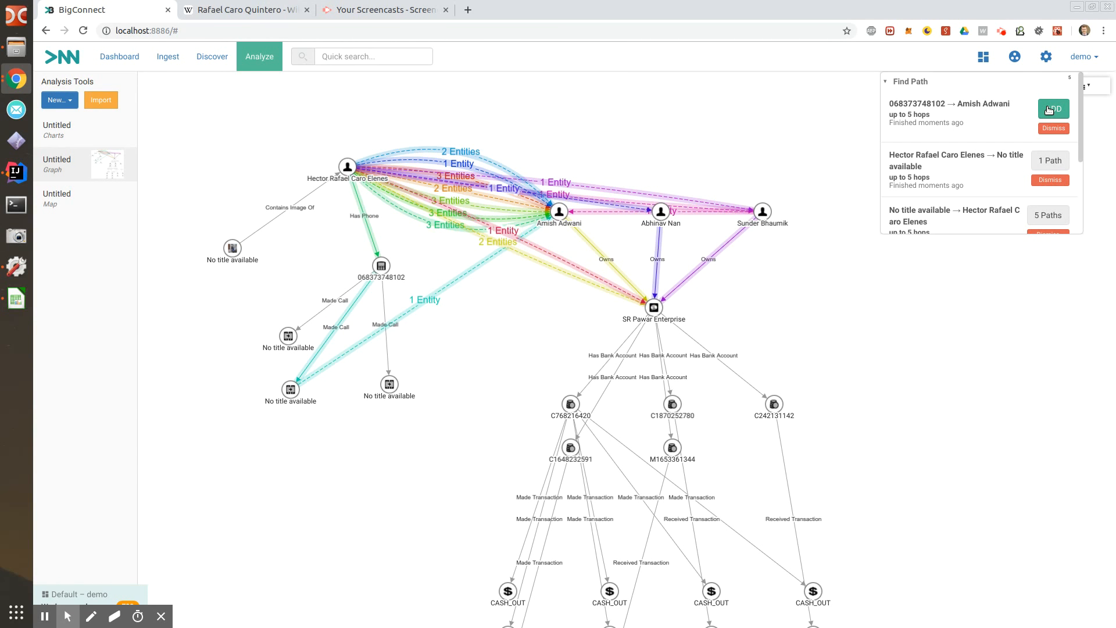
click(1049, 110)
click(506, 150)
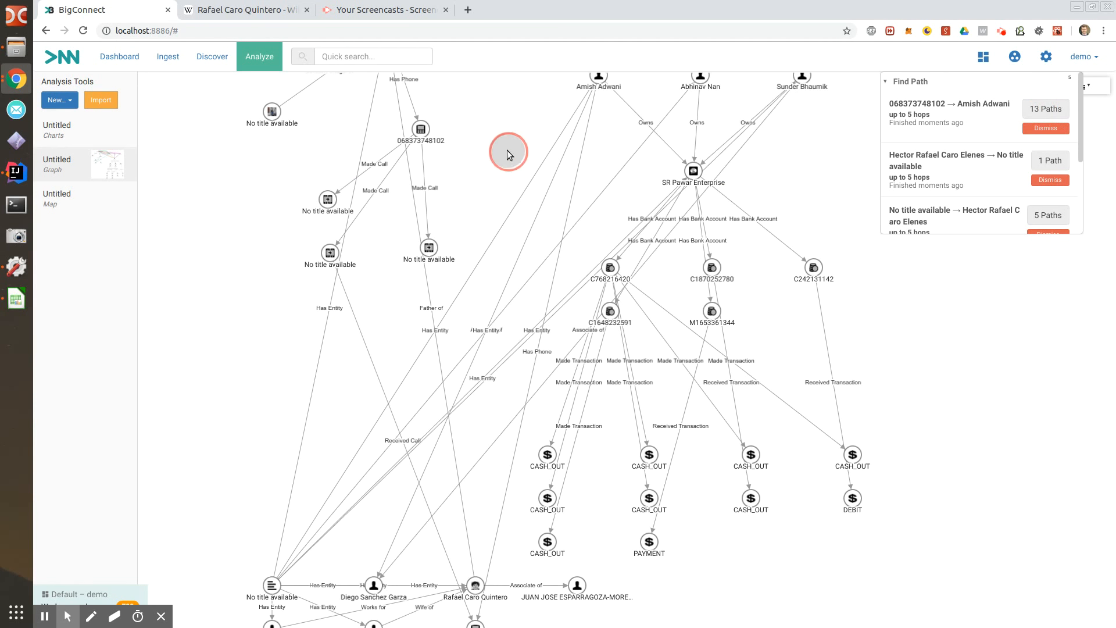
Move the newly added document up between the phone calls and SR Pawar Enterprise
drag(272, 592, 508, 218)
drag(271, 544, 482, 162)
drag(464, 110, 419, 377)
drag(432, 437, 693, 190)
drag(854, 393, 867, 226)
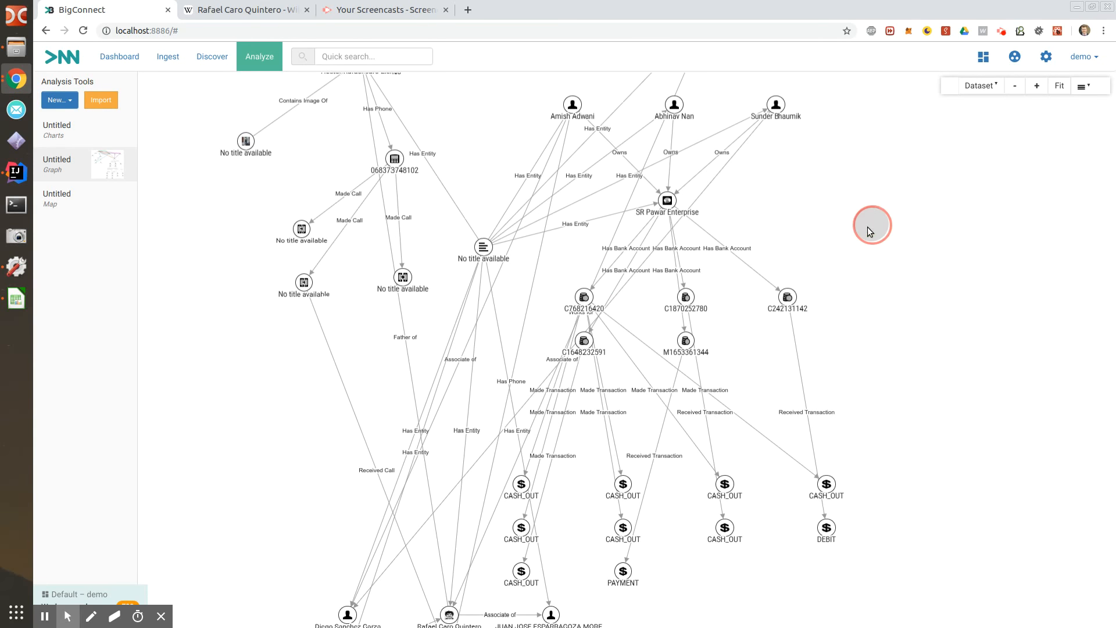
Place the two added persons linked by Associate of and Works for above the row of company owners
drag(343, 616, 758, 121)
drag(808, 197, 828, 347)
drag(780, 273, 529, 151)
drag(461, 248, 438, 94)
drag(313, 481, 324, 362)
drag(345, 535, 322, 513)
Place the added phone number and the call it received between the tagged person and the leftmost owner
drag(435, 513, 423, 121)
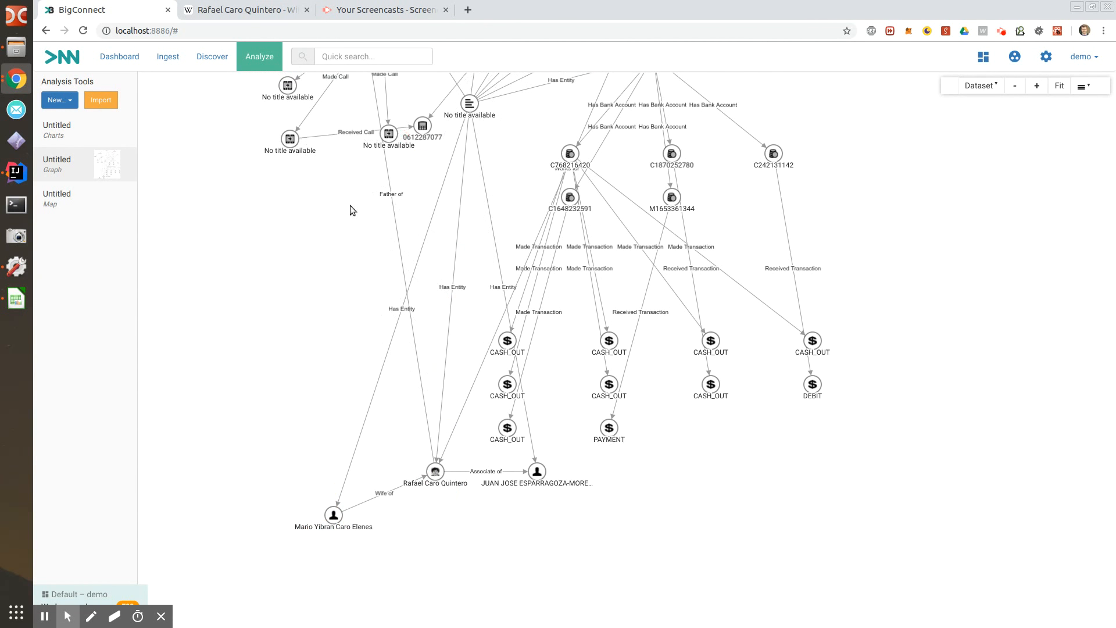
drag(350, 205, 301, 471)
drag(374, 393, 409, 263)
drag(240, 405, 372, 173)
drag(402, 249, 394, 236)
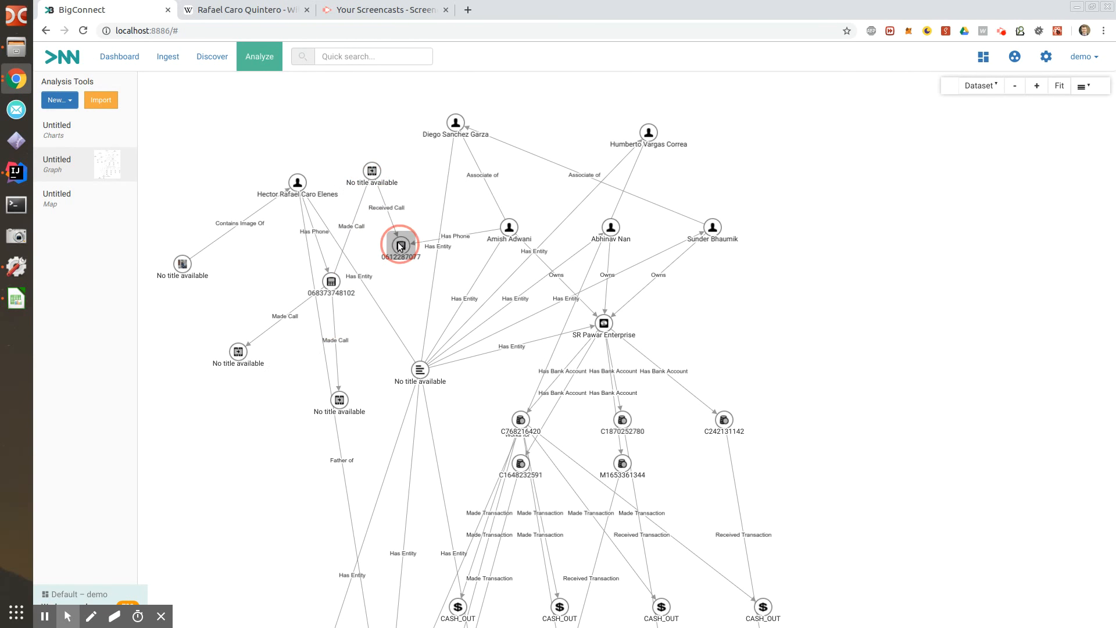
Move Rafael Caro Quintero and the person linked by Wife of up, closer to the document
drag(285, 517, 274, 359)
drag(374, 582, 383, 472)
drag(283, 624, 272, 331)
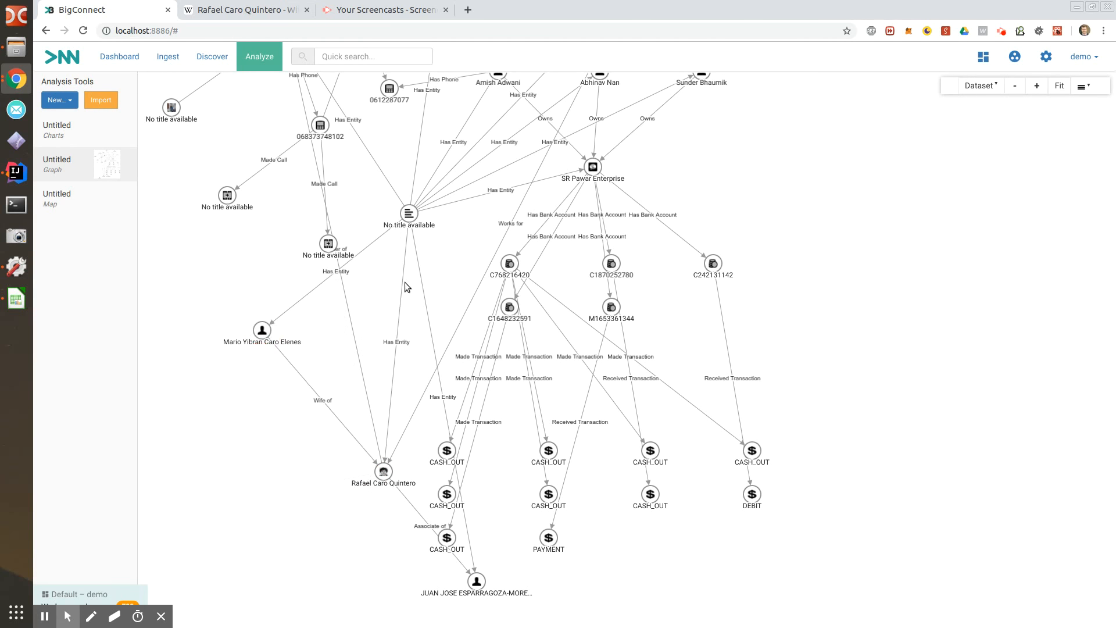
Read the extracted text of the Treasury sanctions document and remove the document from the graph
drag(405, 285, 367, 498)
click(372, 427)
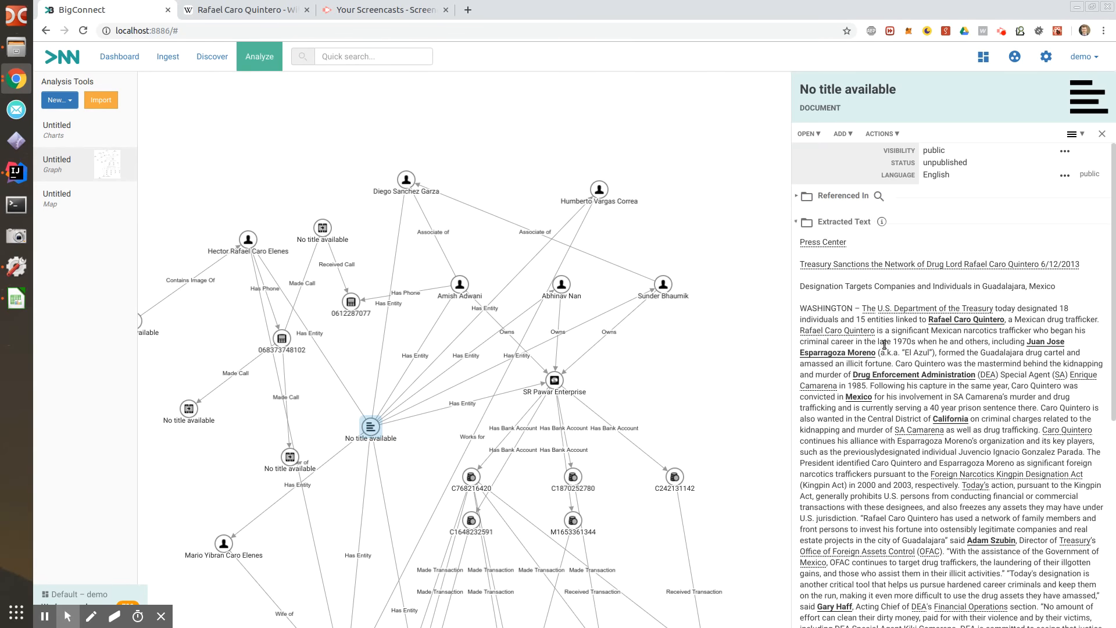
scroll(933, 477, down, 7)
click(704, 434)
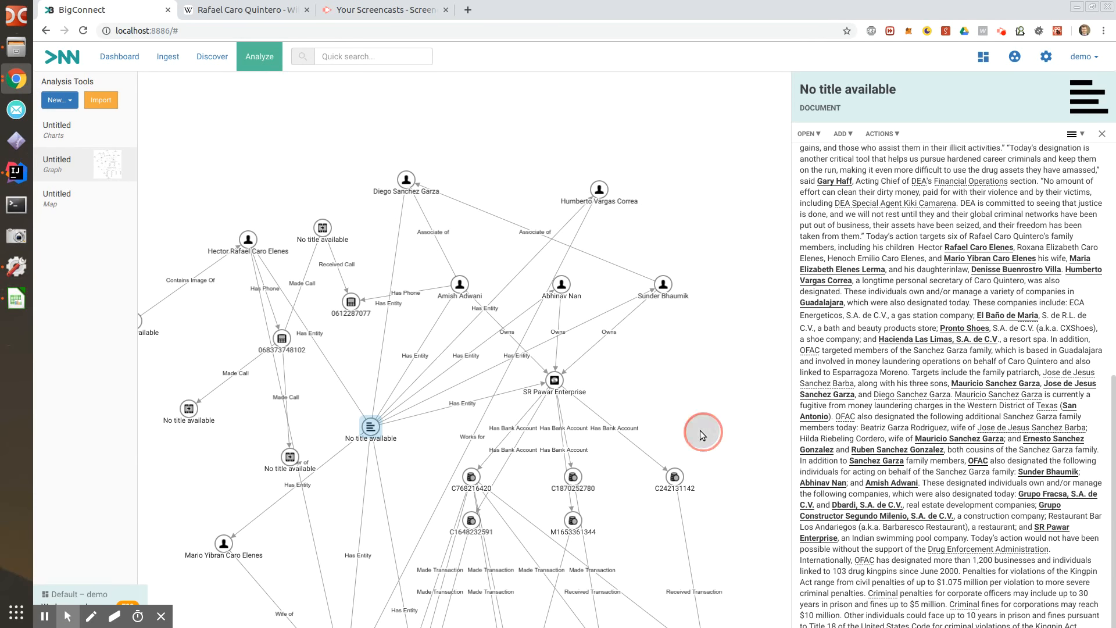
right_click(371, 429)
click(416, 567)
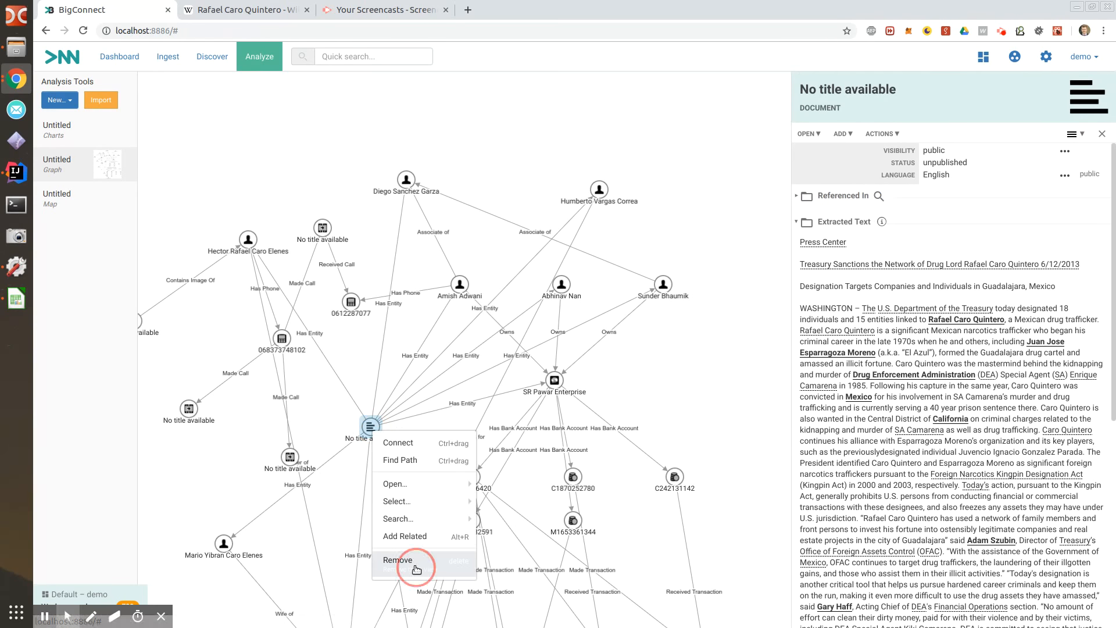
click(422, 436)
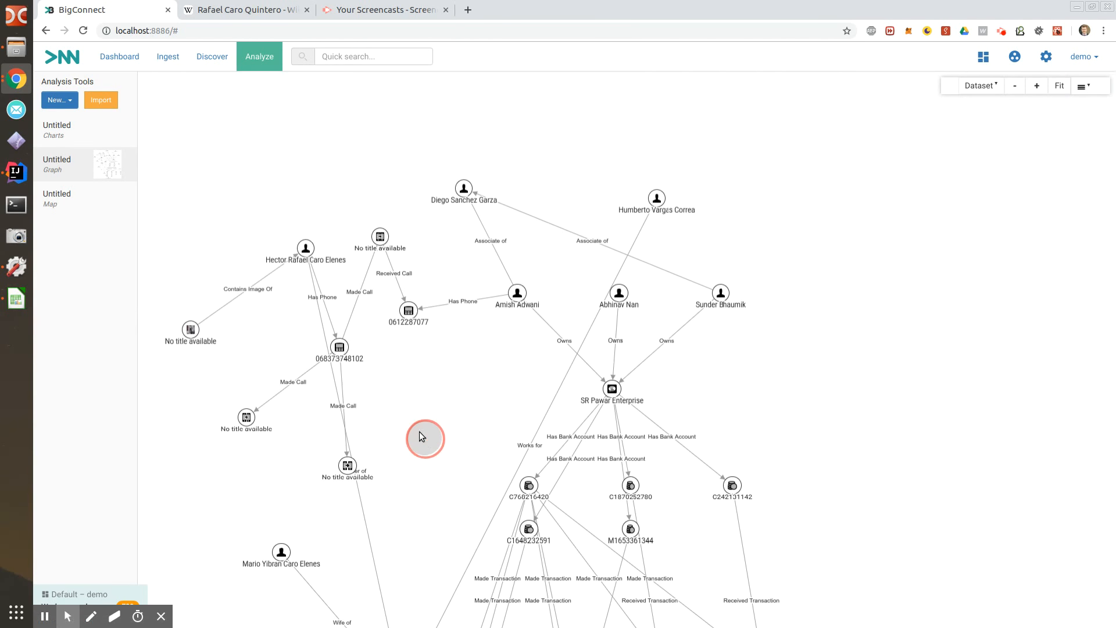
Spread the tagged person, the two phone numbers and their call into a chain towards the leftmost owner, with the associate above the owners
drag(305, 248, 239, 214)
drag(348, 344, 582, 134)
drag(410, 320, 482, 201)
drag(406, 210, 387, 180)
drag(329, 257, 337, 242)
Remove the two phone calls that are not part of the chain to the leftmost owner
click(247, 419)
key(Delete)
click(350, 468)
key(Delete)
Trace the connection from the tagged person through both phone numbers, their call and the leftmost owner to SR Pawar Enterprise by selecting each entity
drag(404, 487, 401, 312)
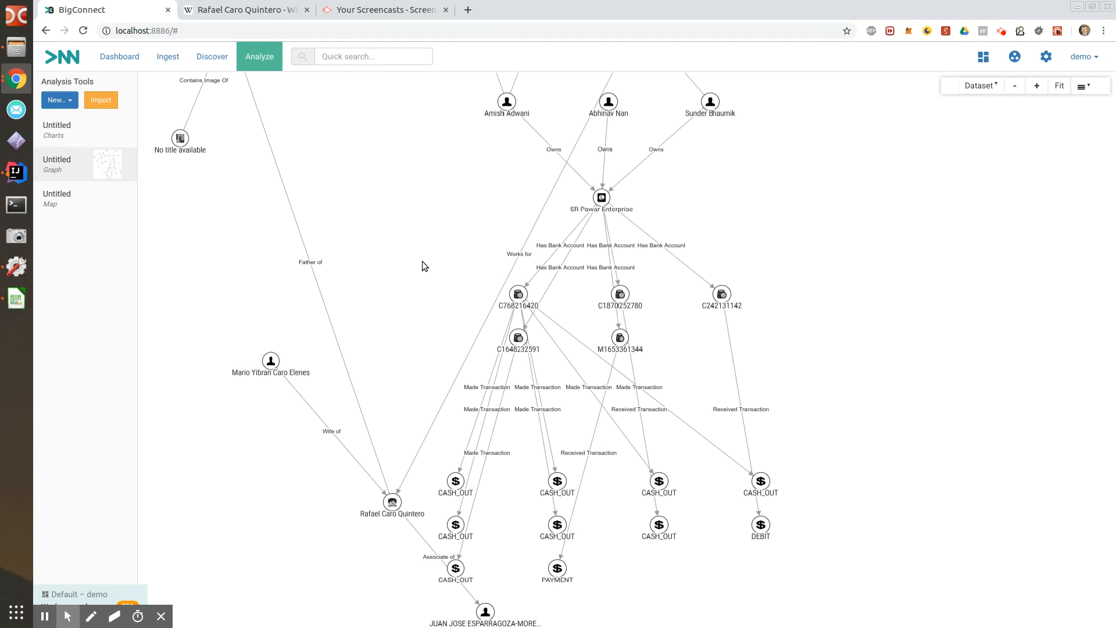
drag(423, 262, 409, 474)
drag(317, 390, 399, 402)
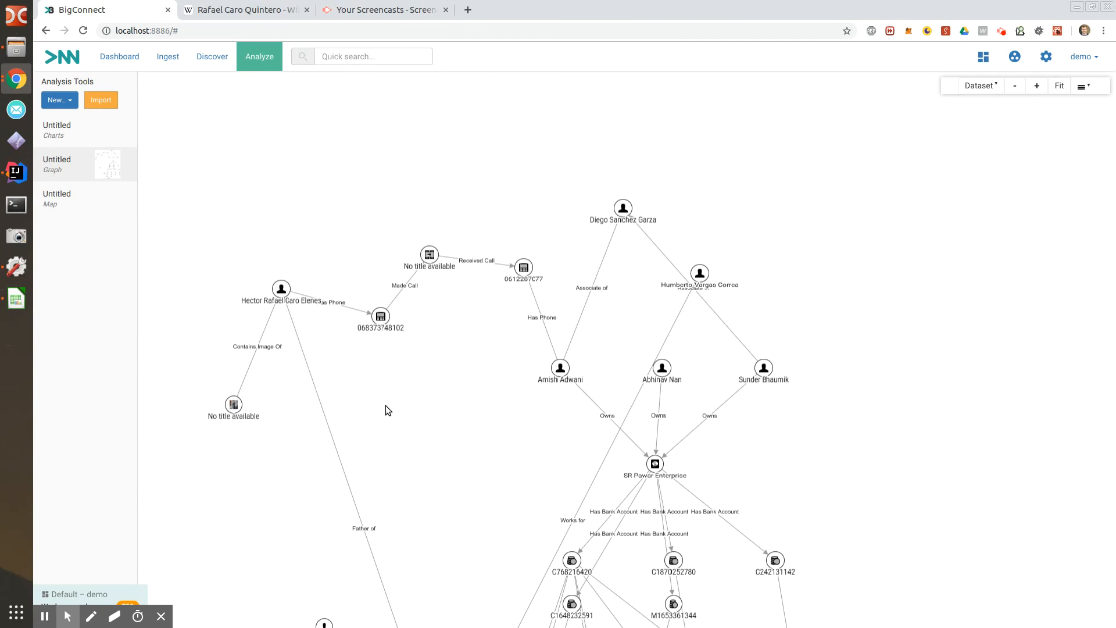
click(282, 290)
ctrl+click(378, 316)
ctrl+click(432, 256)
ctrl+click(523, 269)
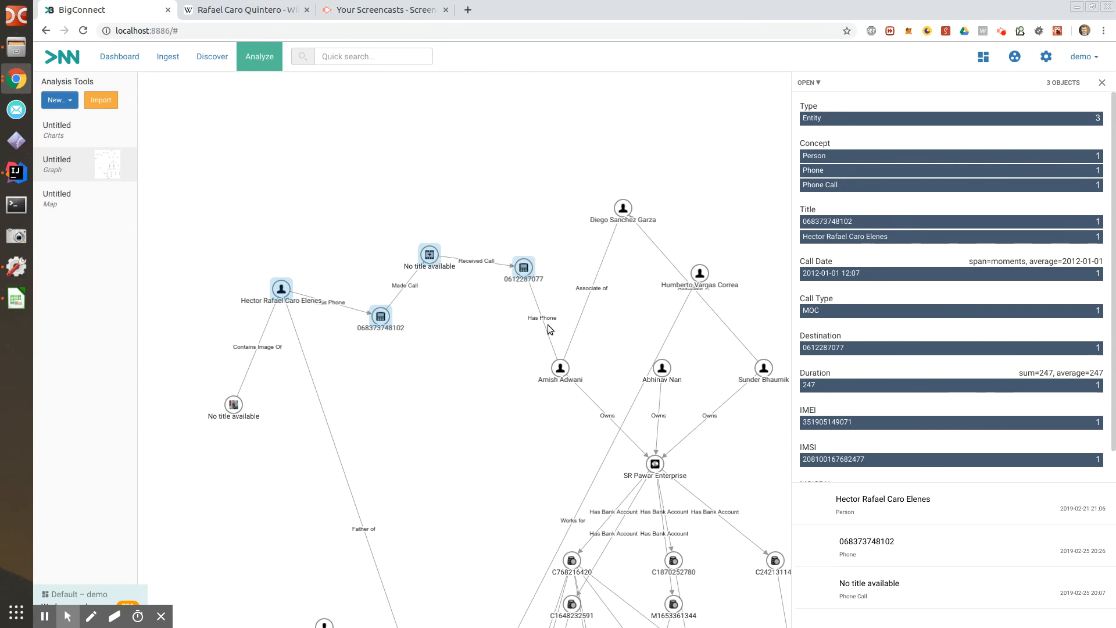
ctrl+click(561, 379)
ctrl+click(655, 465)
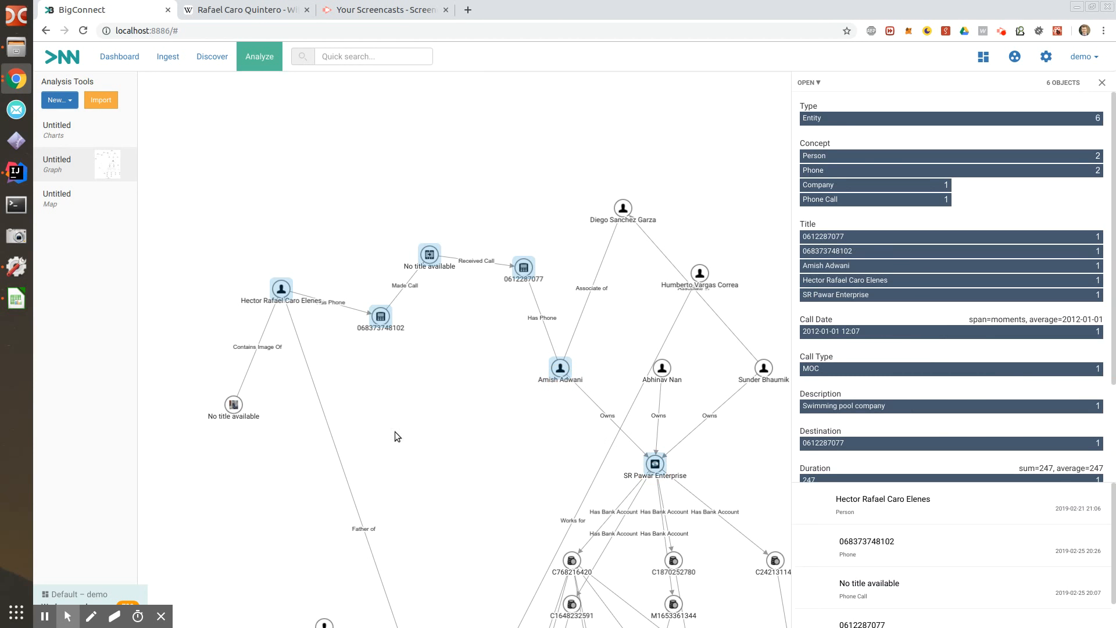
click(768, 207)
drag(768, 207, 720, 156)
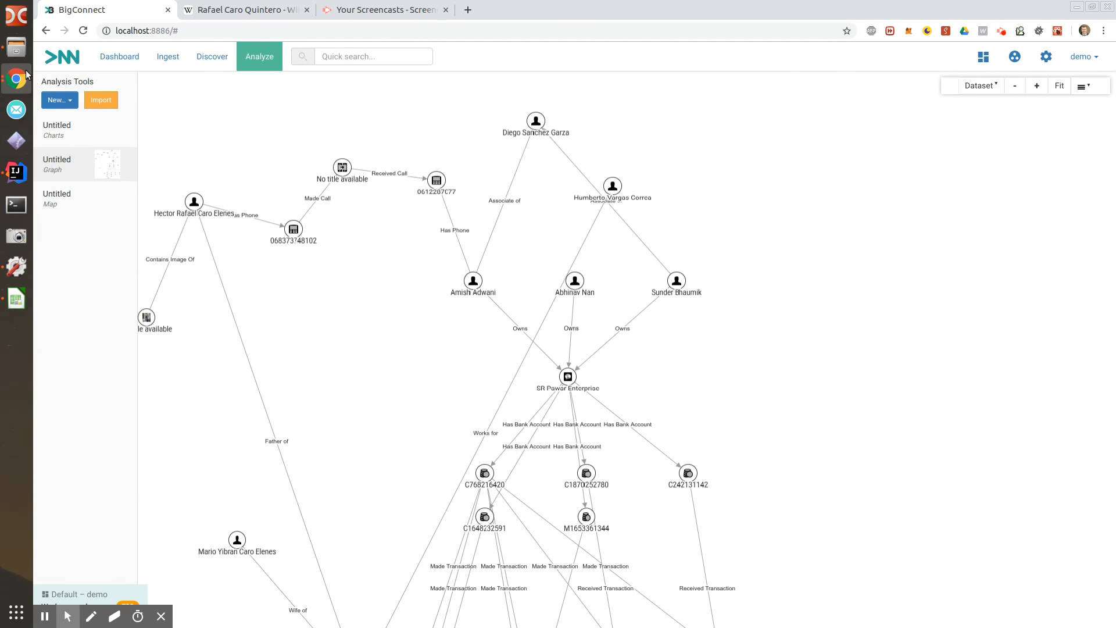
Switch to the file manager and view the image car1.jpg from the Demo folder
click(16, 48)
click(582, 317)
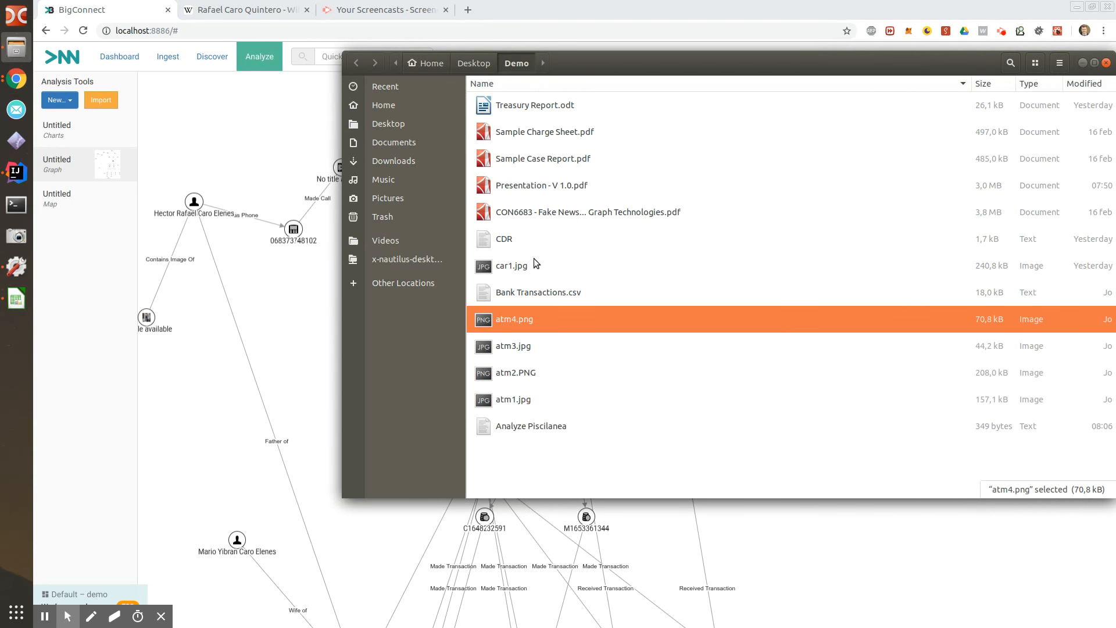
double_click(528, 266)
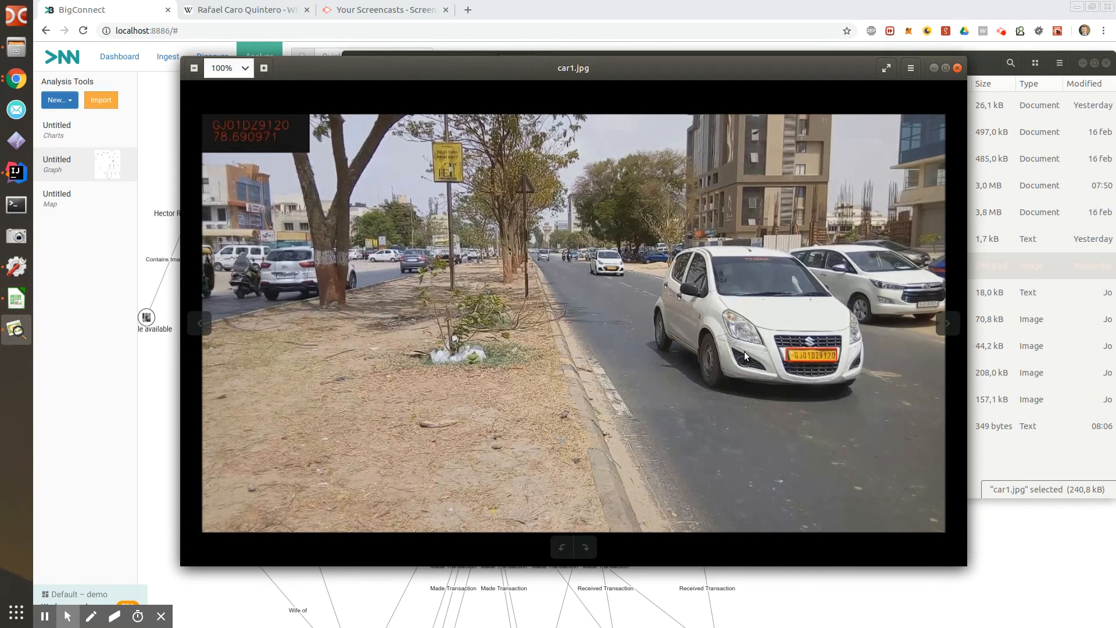
key(Escape)
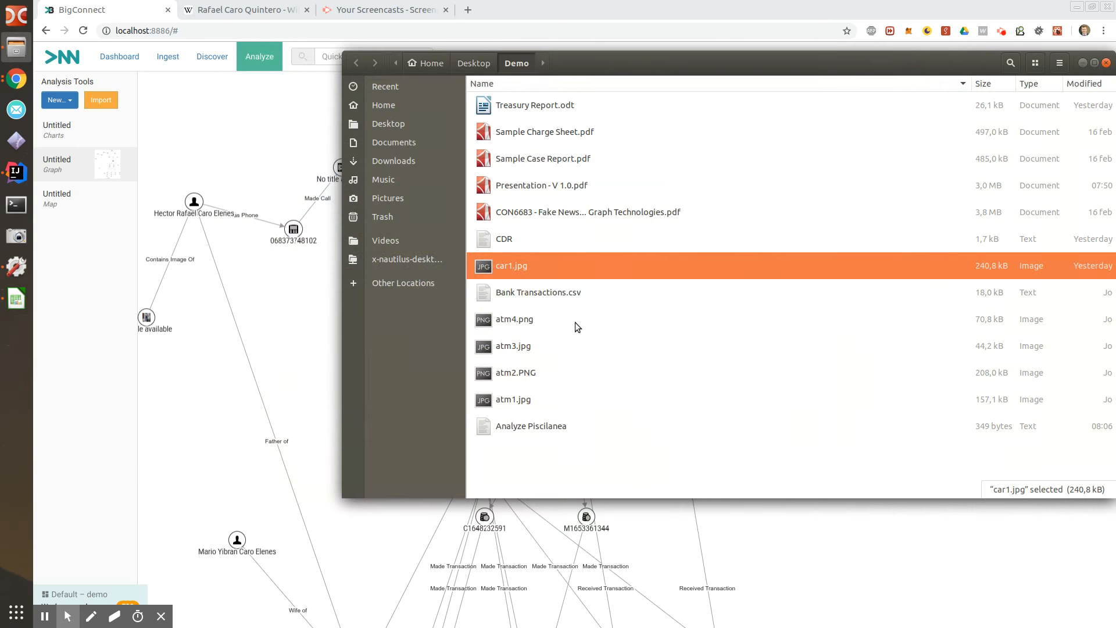
Import car1.jpg into the graph, placing it in the empty area beside the owners
drag(499, 273, 856, 201)
click(838, 376)
drag(731, 394, 556, 390)
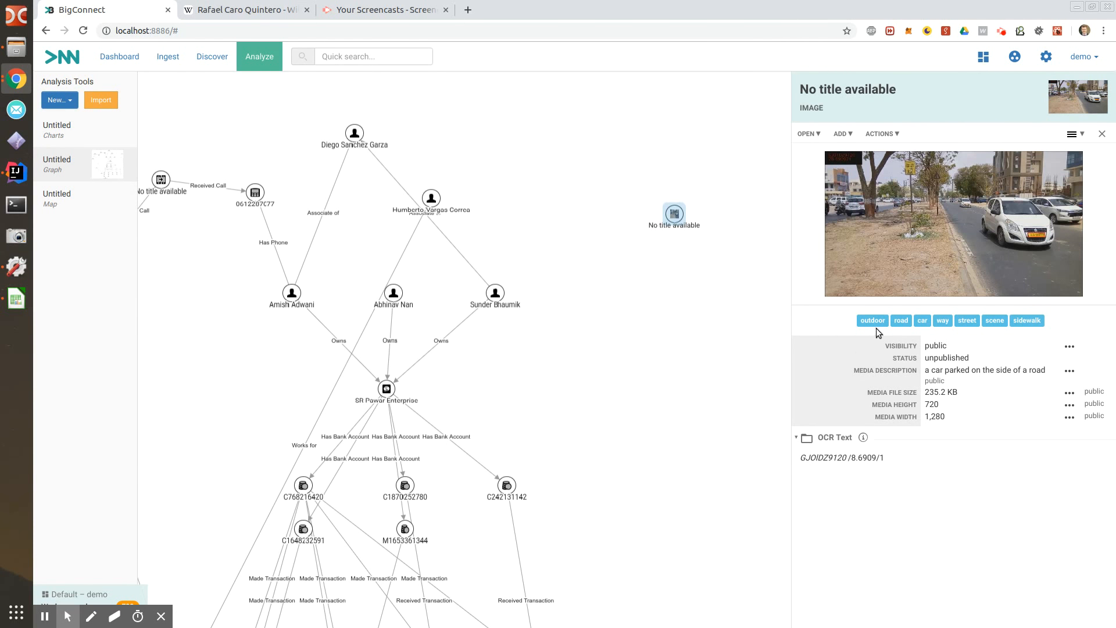
Add the car recognised in the image's OCR text to the graph, below the imported image
click(821, 463)
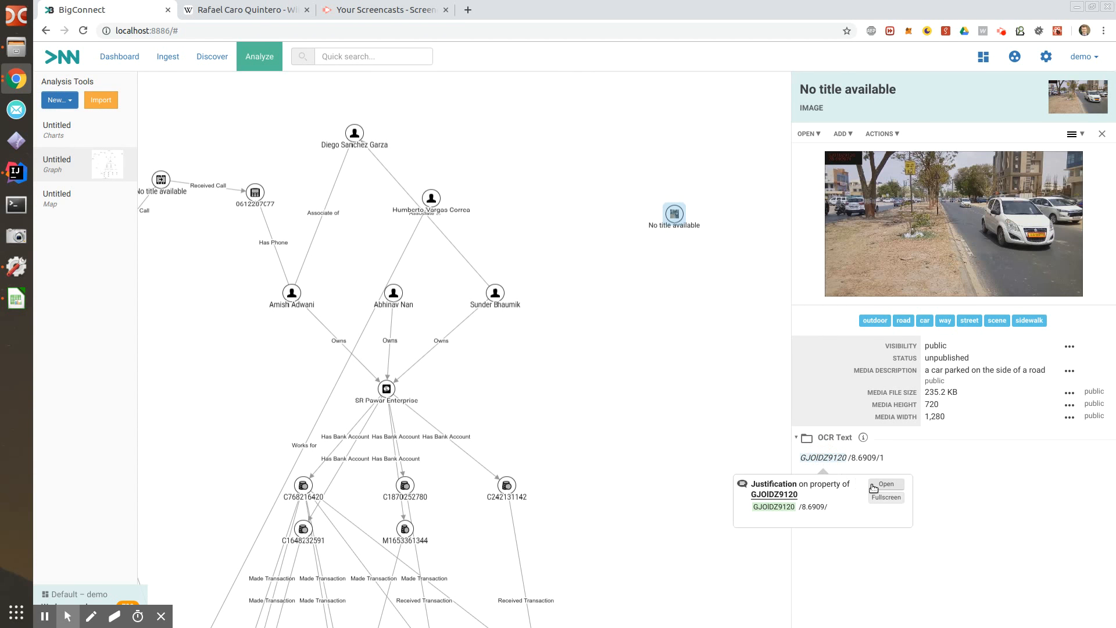
drag(774, 495, 672, 335)
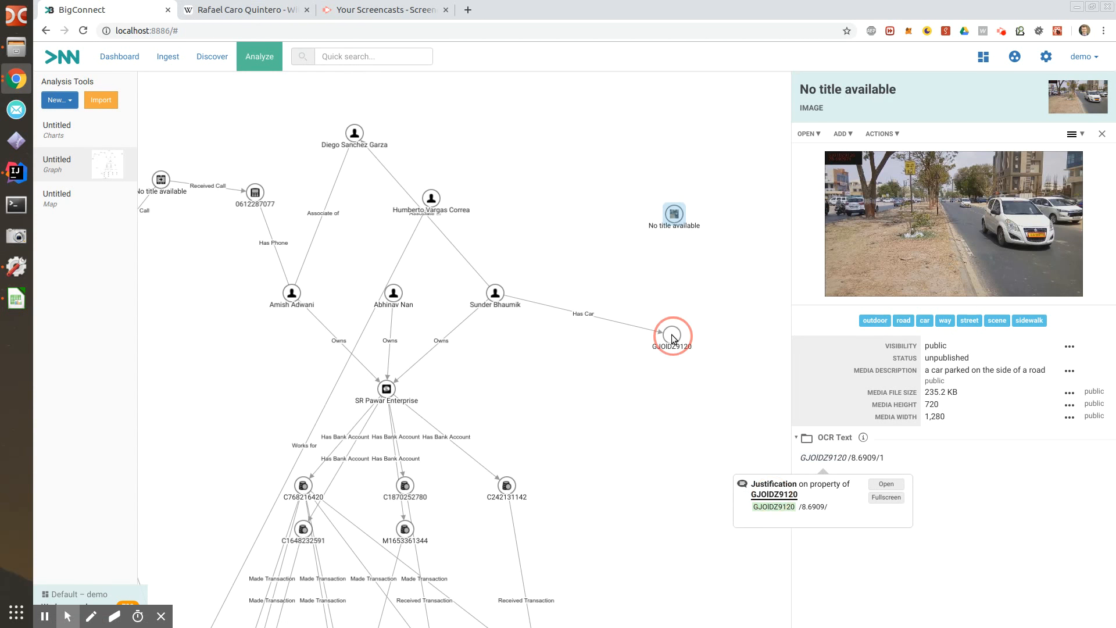
click(663, 372)
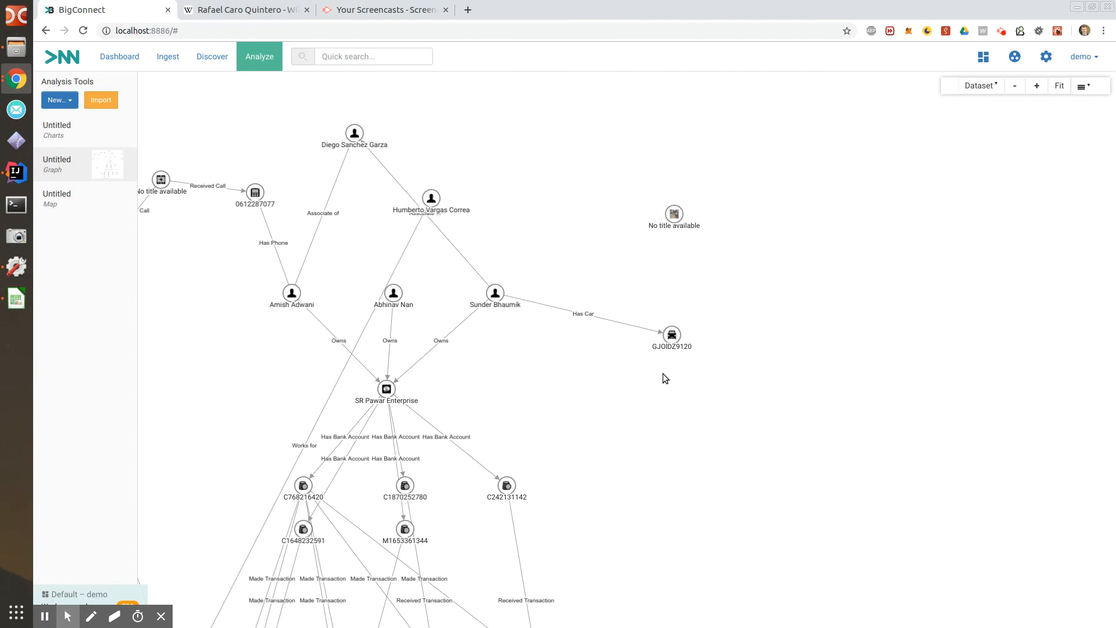
drag(543, 410, 870, 362)
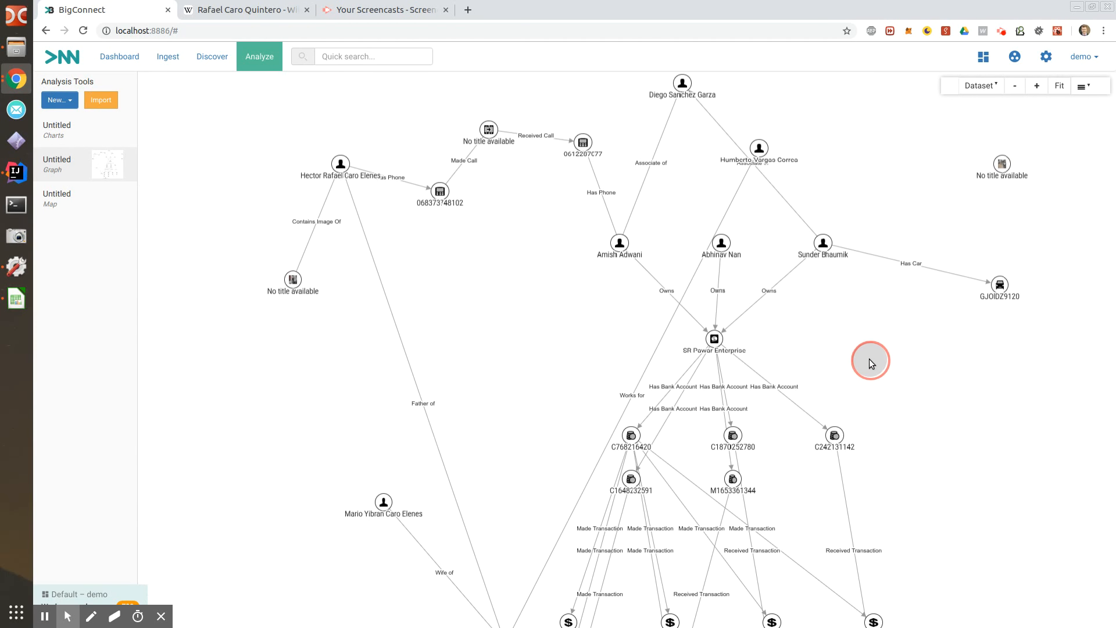
Open the CDR file from the Demo folder and look over its call records
key(alt+Tab)
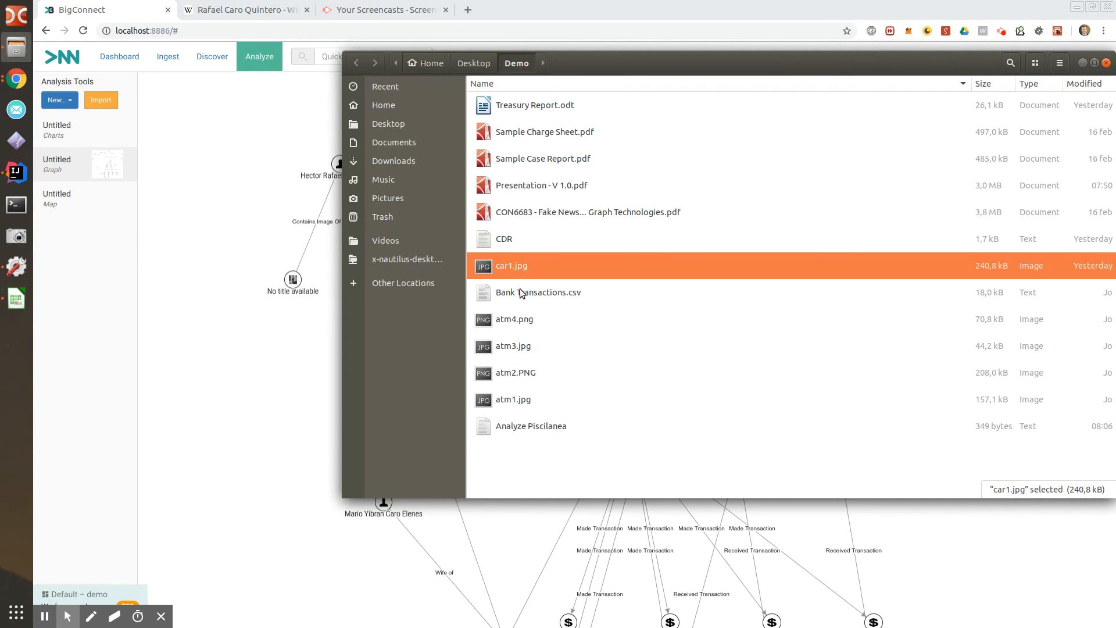
double_click(503, 239)
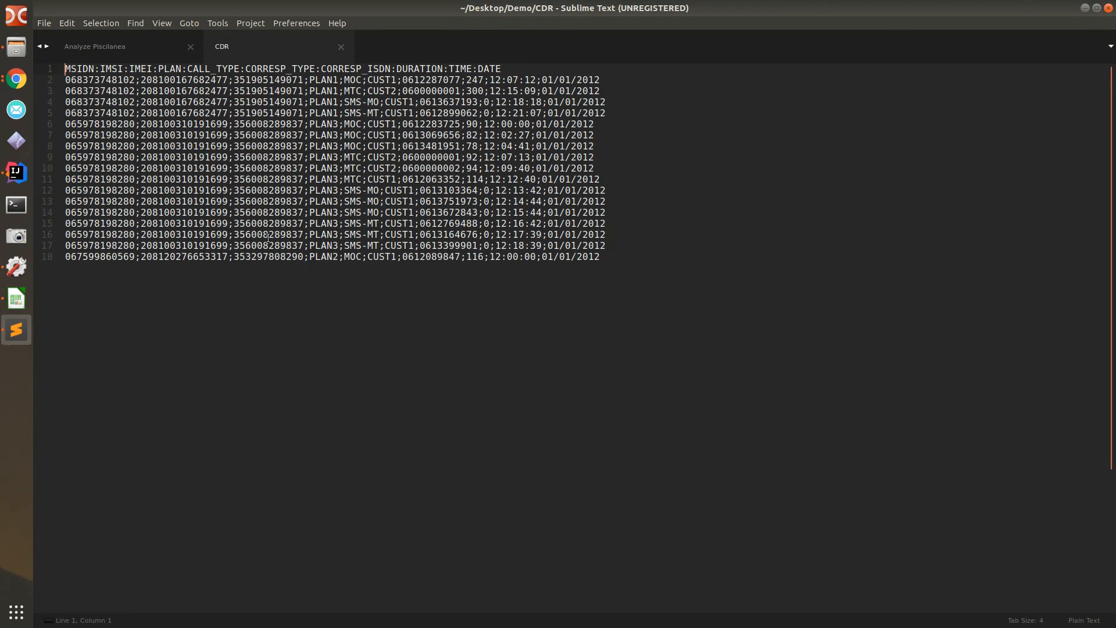
key(alt+Tab)
key(alt+Tab)
Return to the BigConnect graph in Chrome and review the properties of the phone call linking the two numbers
click(16, 79)
click(75, 81)
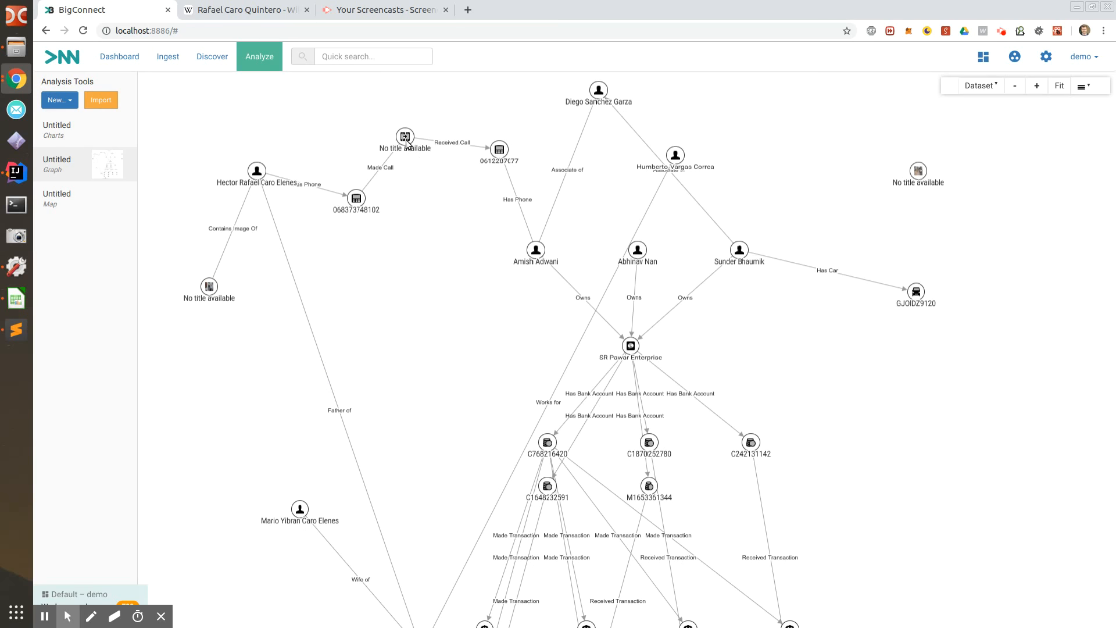
click(406, 140)
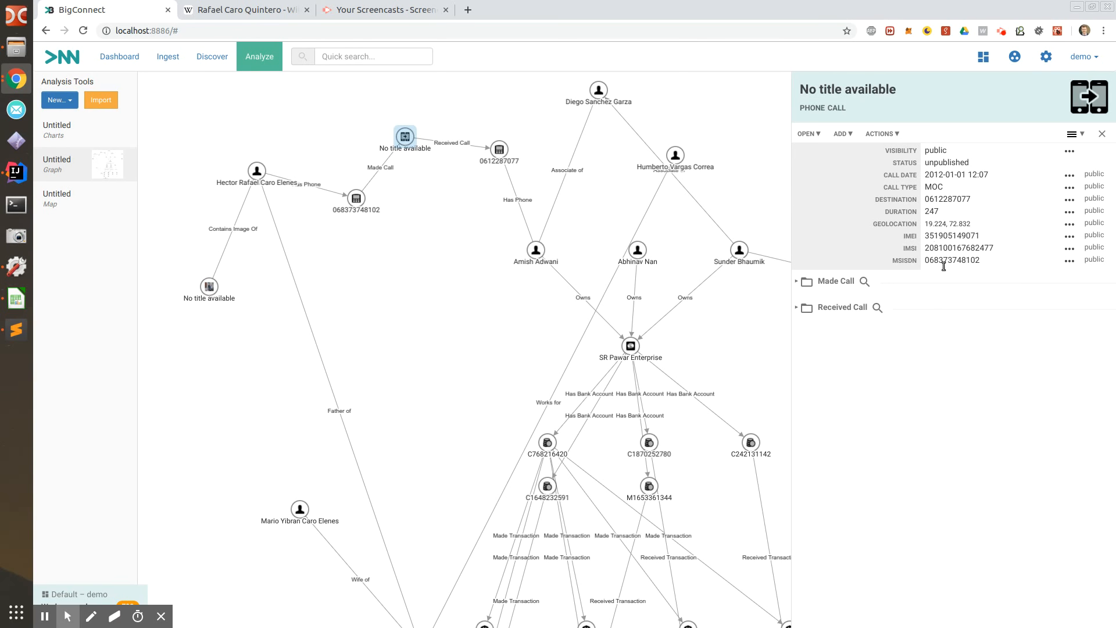
click(437, 433)
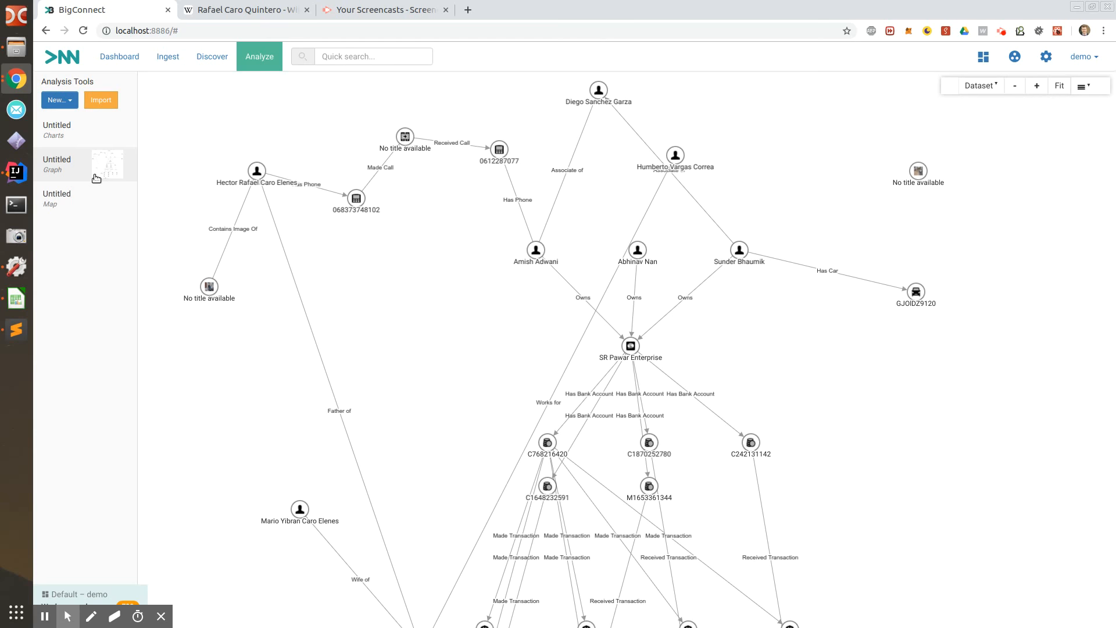
Create a Python 3.6 notebook named "Bank transaction analysis" as a new analysis tool
click(71, 102)
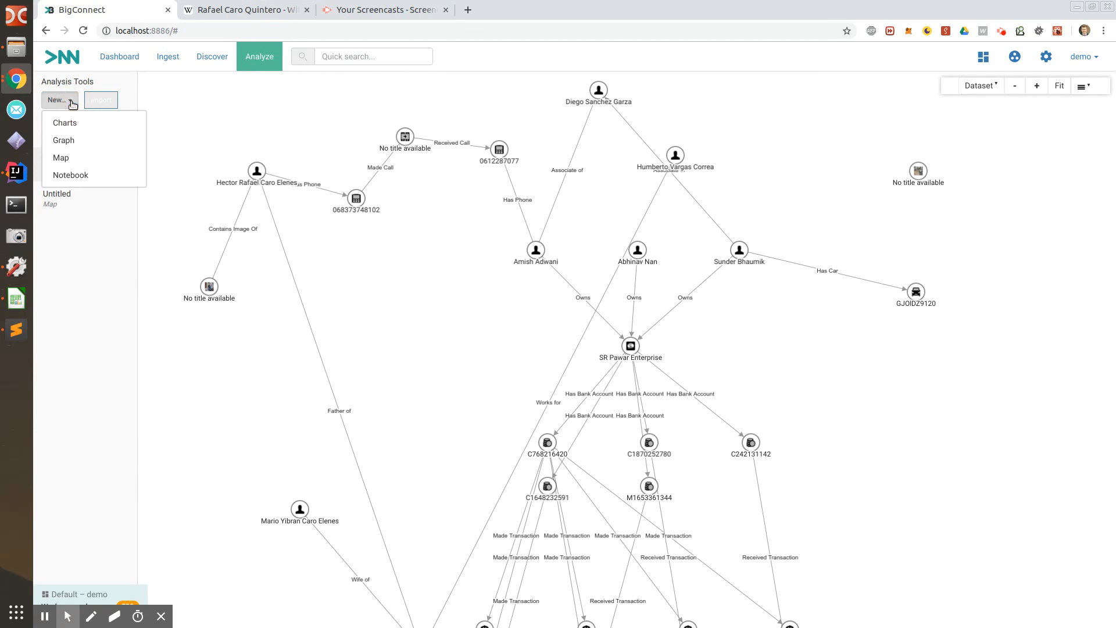
click(82, 175)
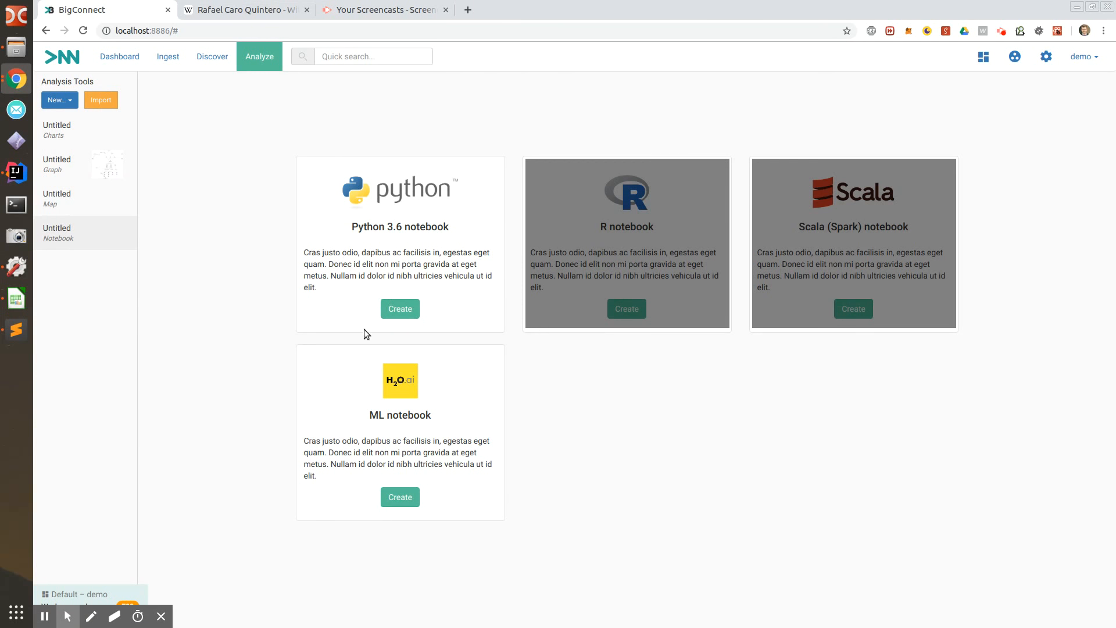
click(387, 315)
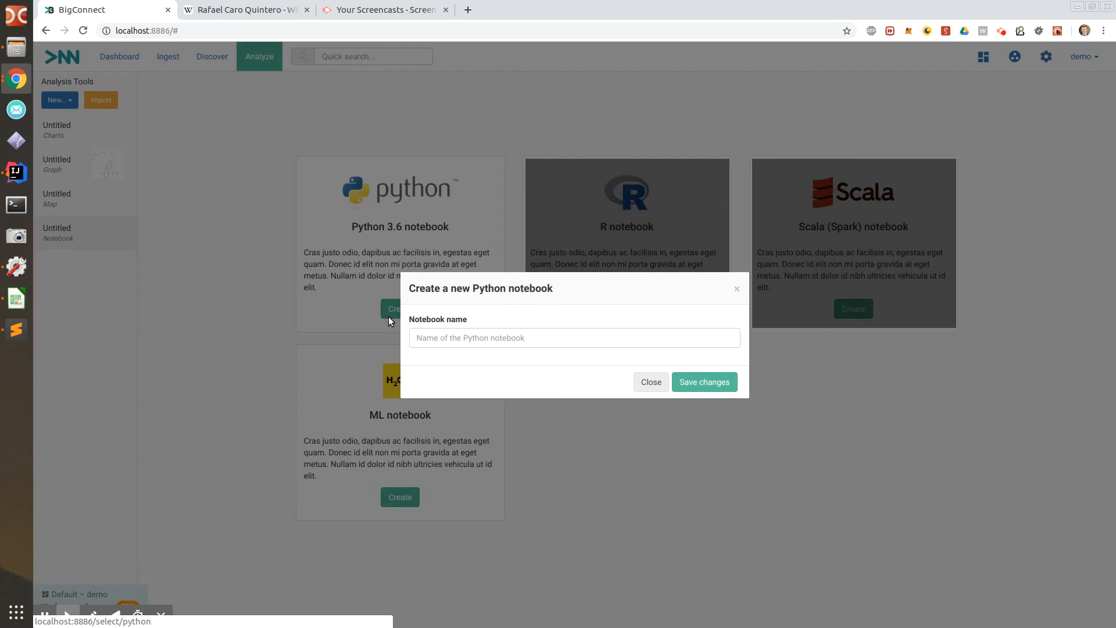
click(454, 332)
text(D)
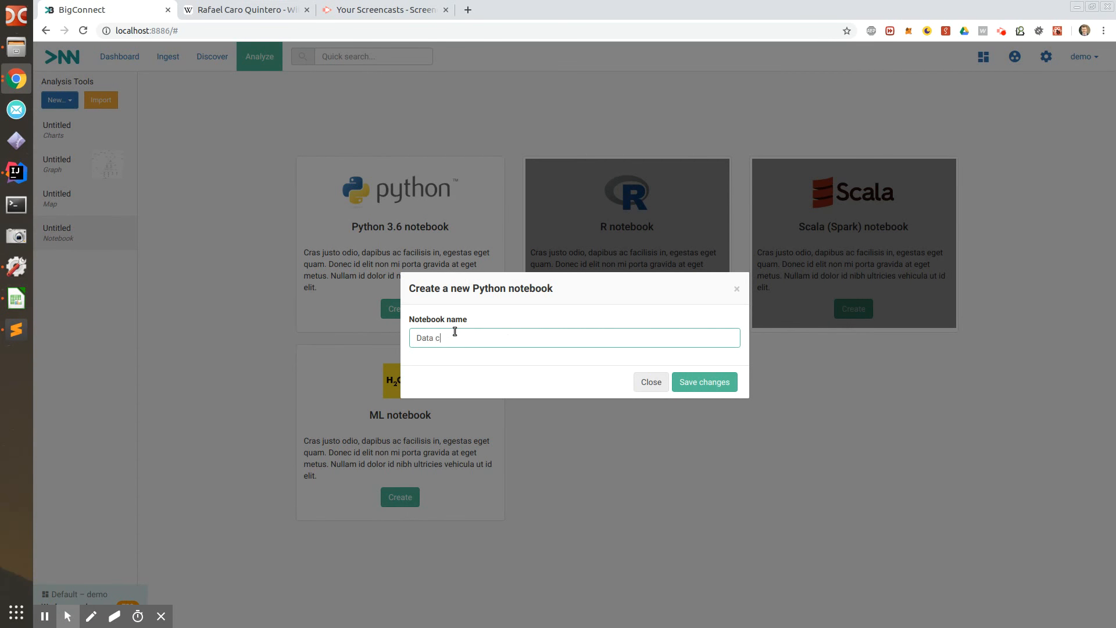
text(ata)
key(BackSpace)
key(BackSpace)
key(BackSpace)
key(BackSpace)
text(Bank transaction analysis)
click(701, 389)
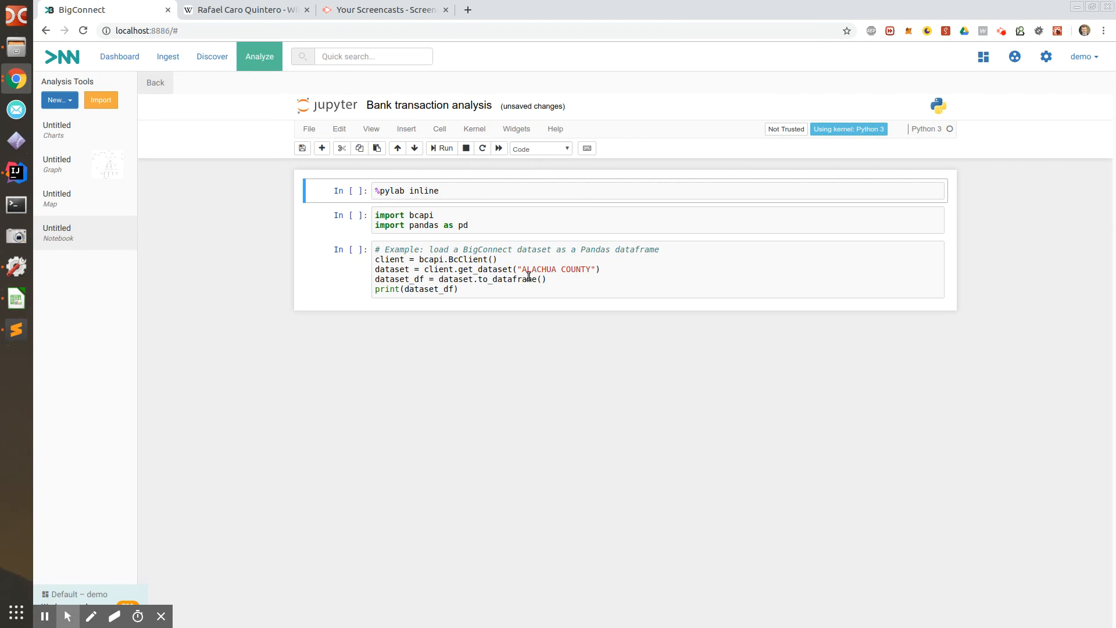
Change the dataset name loaded in the example notebook cell to "Bank transactions"
drag(523, 270, 591, 270)
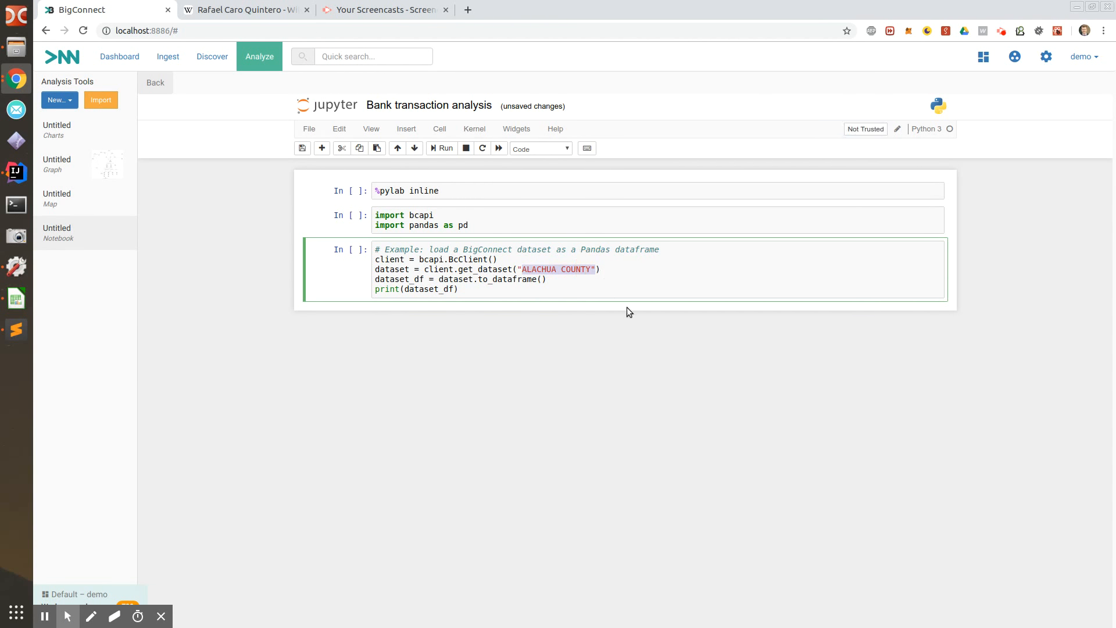
text(Bank transactions)
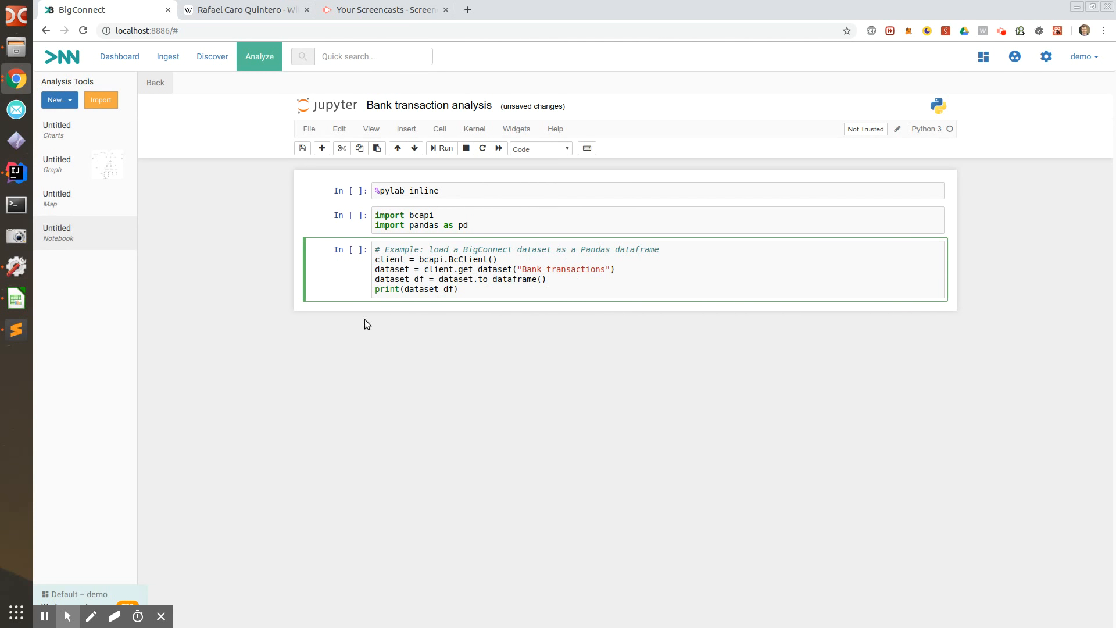
Leave the Python notebook, create an ML notebook and display the model algorithms available in H2O Flow
click(154, 85)
click(386, 481)
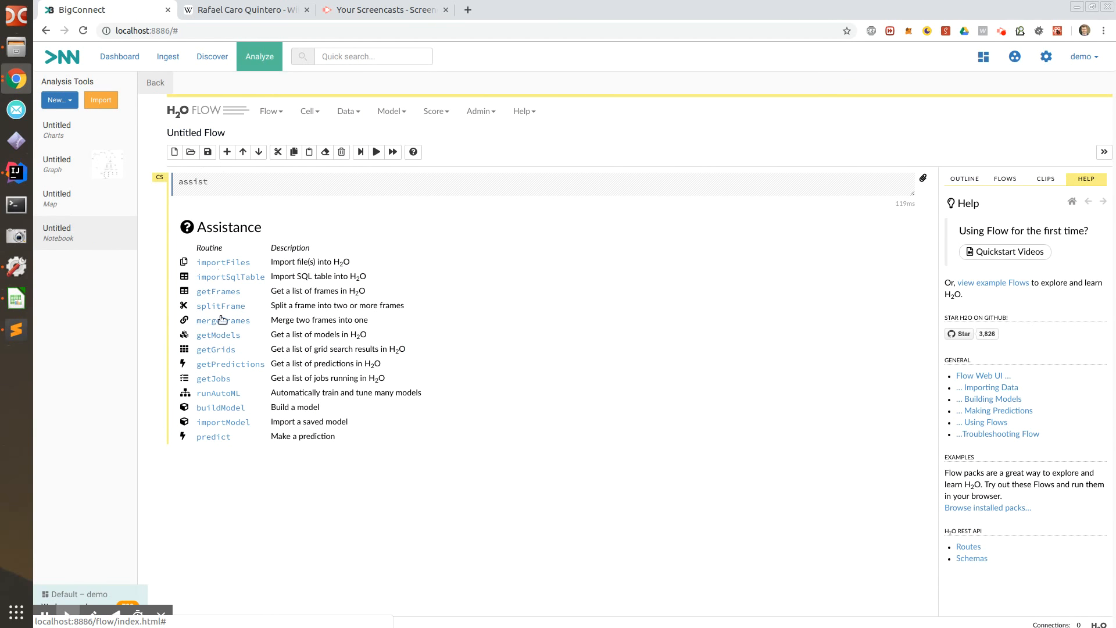
click(390, 111)
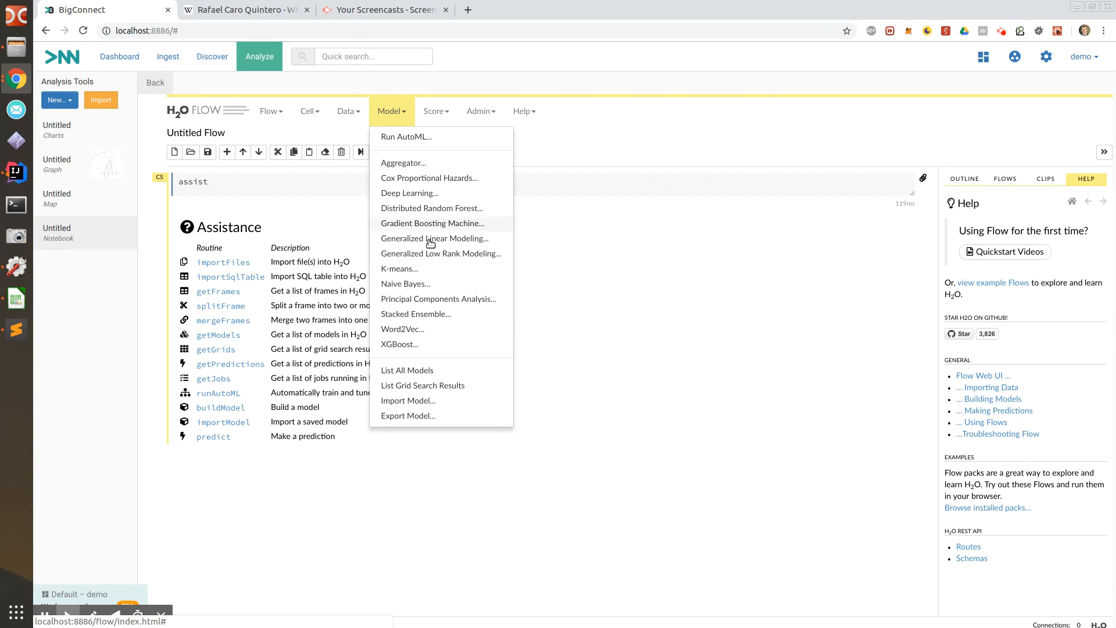